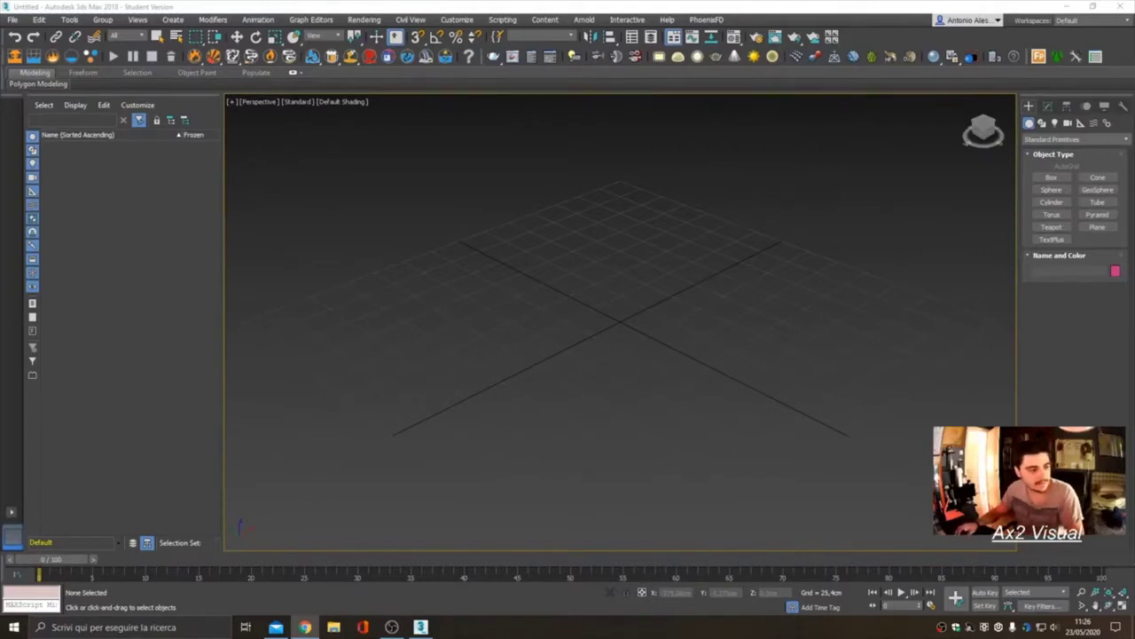
Try reopening the most recent scene and dismiss the resulting file error
{"action": "left_click", "coordinate": [13, 20]}
{"action": "mouse_move", "coordinate": [53, 125]}
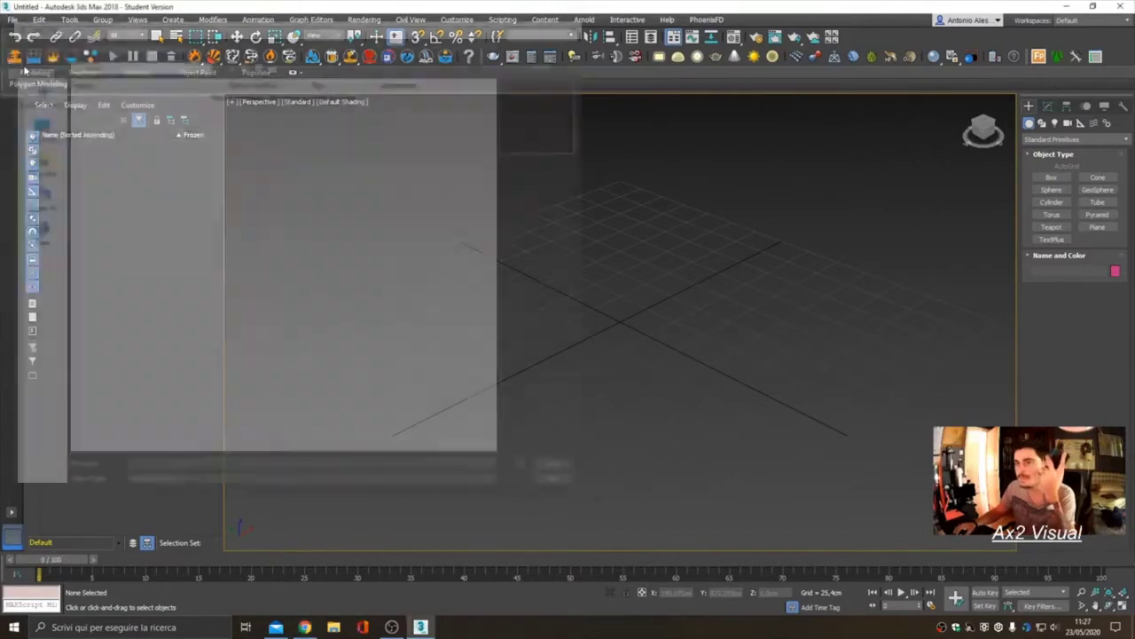
{"action": "left_click", "coordinate": [174, 91]}
{"action": "left_click", "coordinate": [655, 359]}
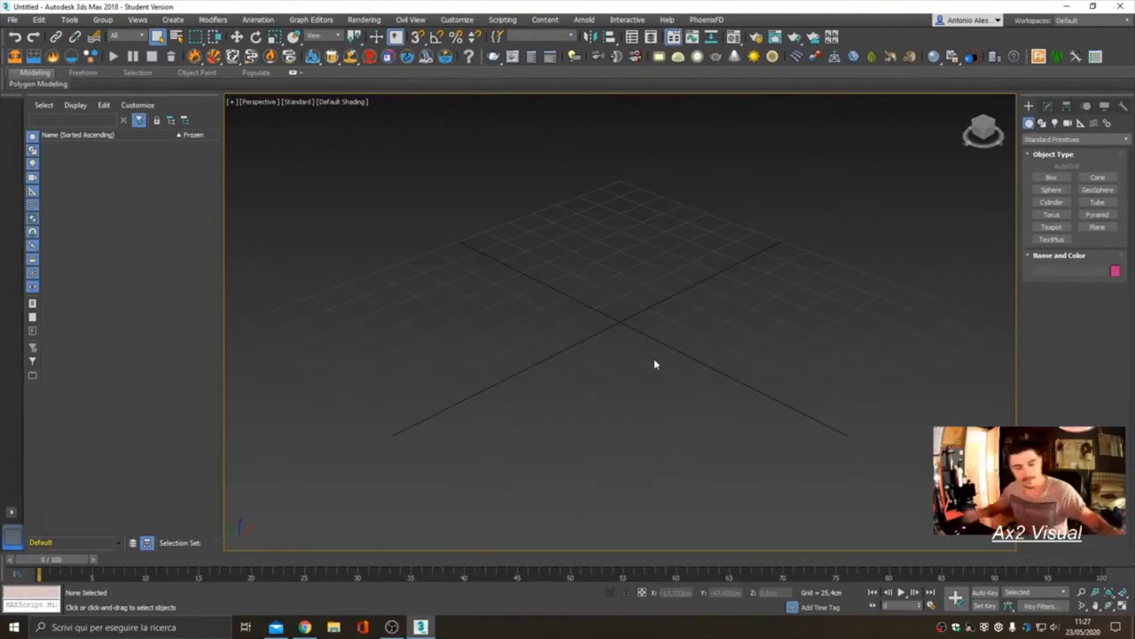
Open Wood Apartments.max from E:\3DS\Wood Apartments
{"action": "left_click", "coordinate": [13, 20]}
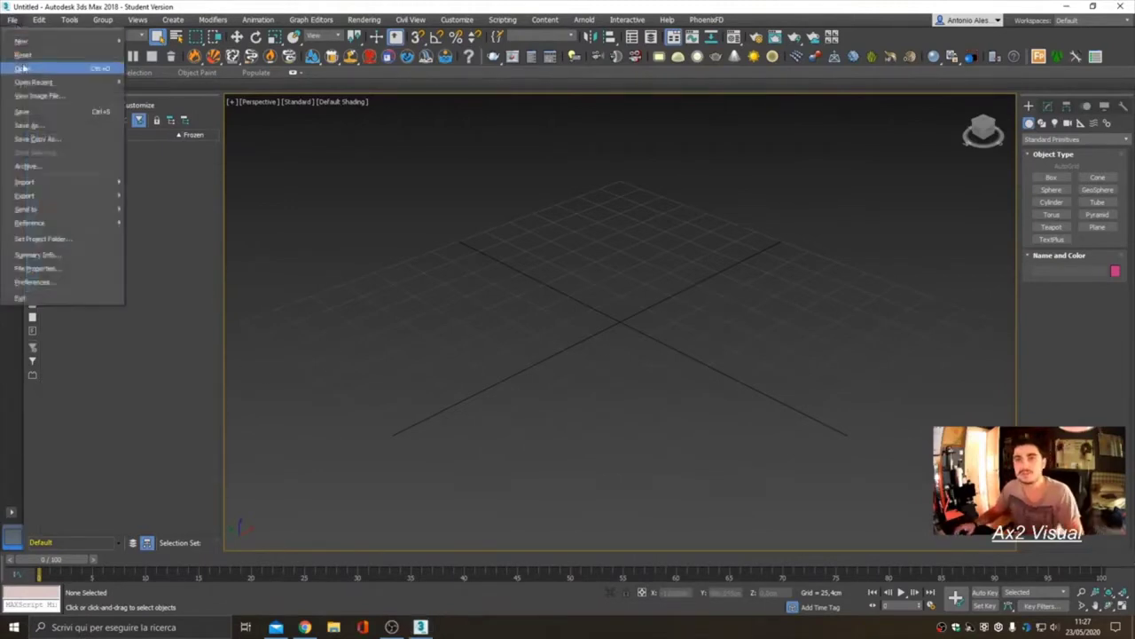
{"action": "left_click", "coordinate": [36, 66]}
{"action": "left_click", "coordinate": [34, 199]}
{"action": "double_click", "coordinate": [114, 235]}
{"action": "double_click", "coordinate": [93, 90]}
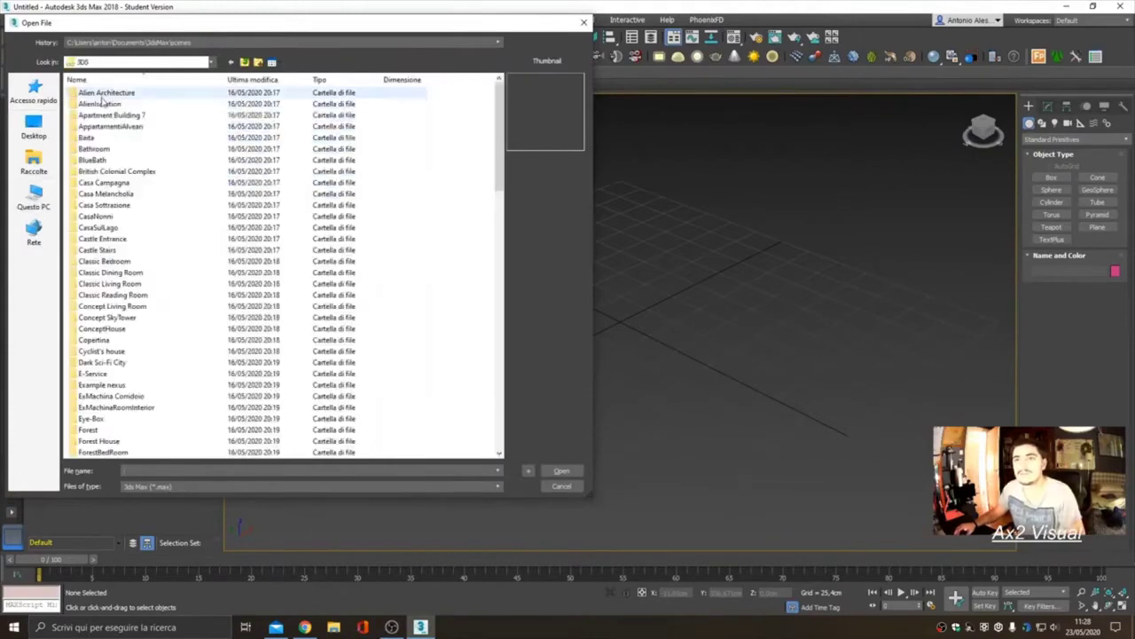
{"action": "left_click", "coordinate": [151, 79]}
{"action": "scroll", "coordinate": [152, 266], "scroll_direction": "up", "scroll_amount": 5}
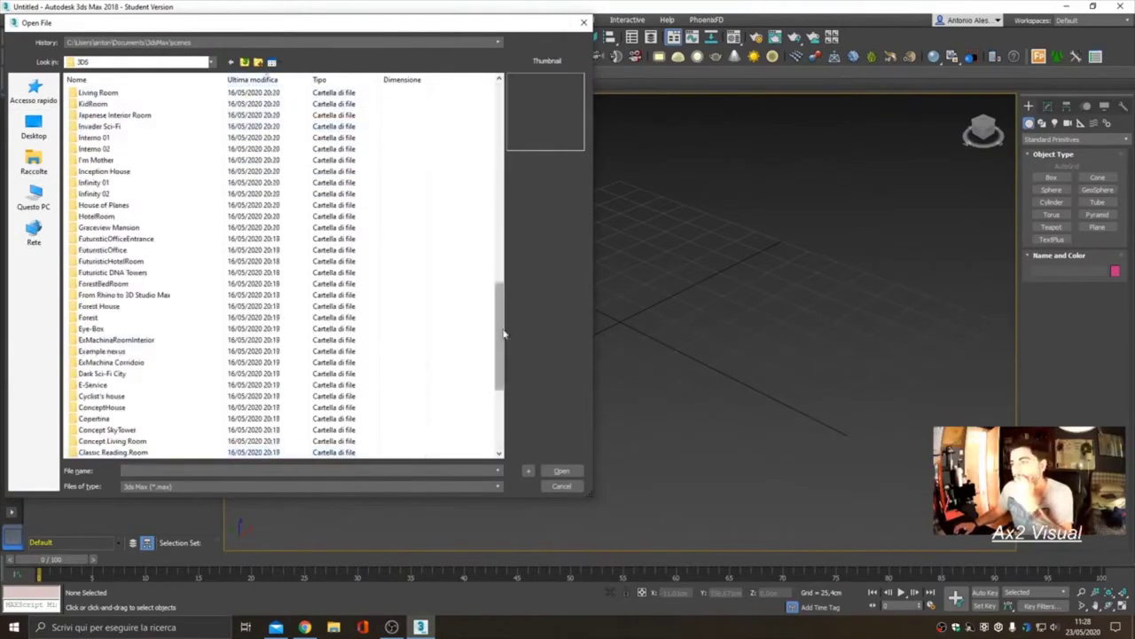
{"action": "scroll", "coordinate": [153, 266], "scroll_direction": "up", "scroll_amount": 5}
{"action": "double_click", "coordinate": [102, 92]}
{"action": "double_click", "coordinate": [154, 105]}
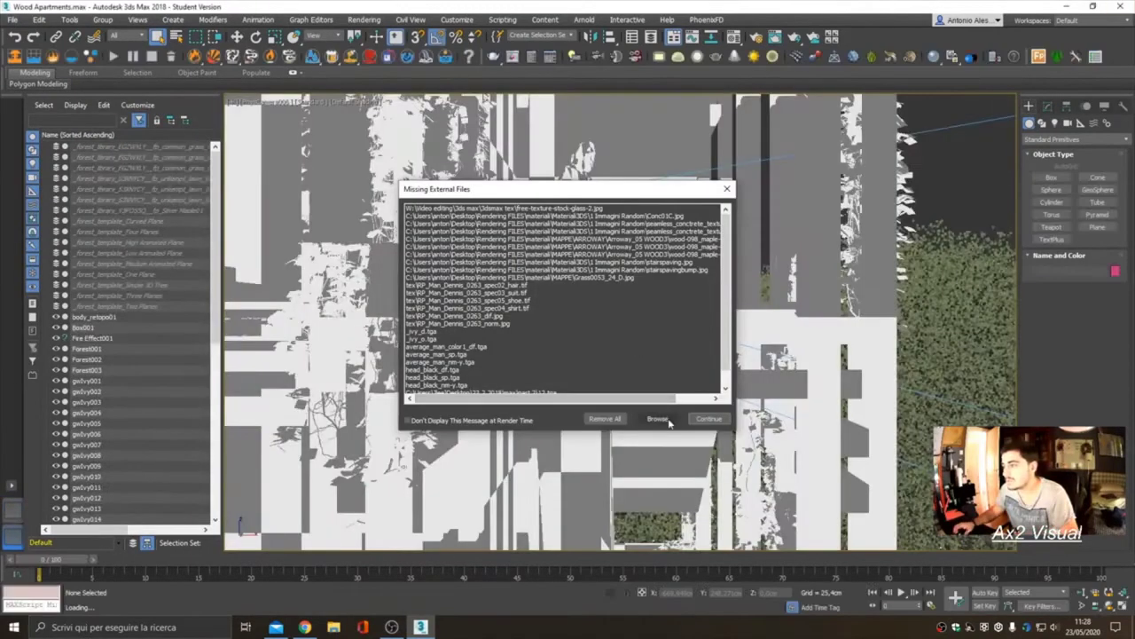
Check the external file search paths and select missing texture entries
{"action": "left_click", "coordinate": [657, 418]}
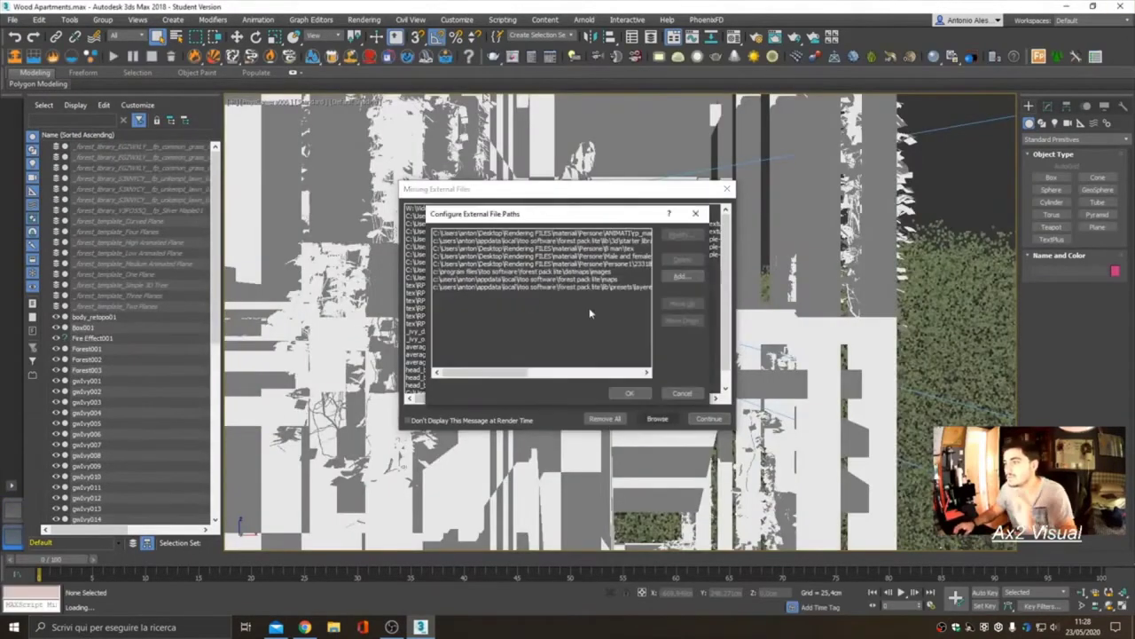
{"action": "left_click", "coordinate": [628, 393]}
{"action": "left_click", "coordinate": [609, 387]}
{"action": "left_click", "coordinate": [506, 338]}
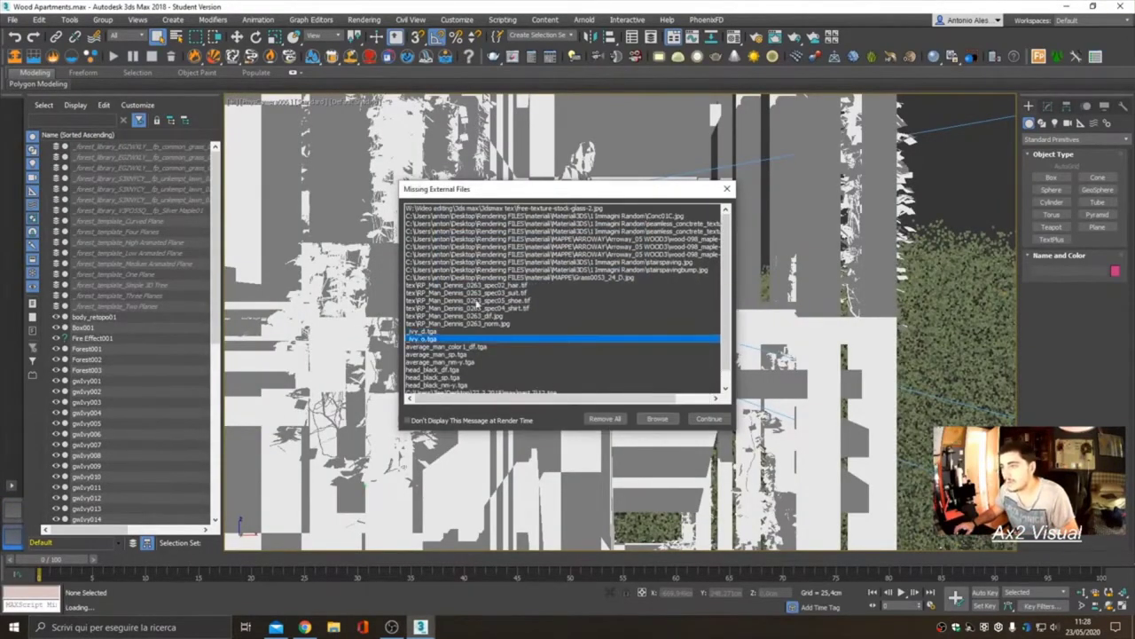
{"action": "left_click", "coordinate": [501, 216]}
Add the 1 Immagini Random folder as a search path and relink files
{"action": "left_click", "coordinate": [657, 418]}
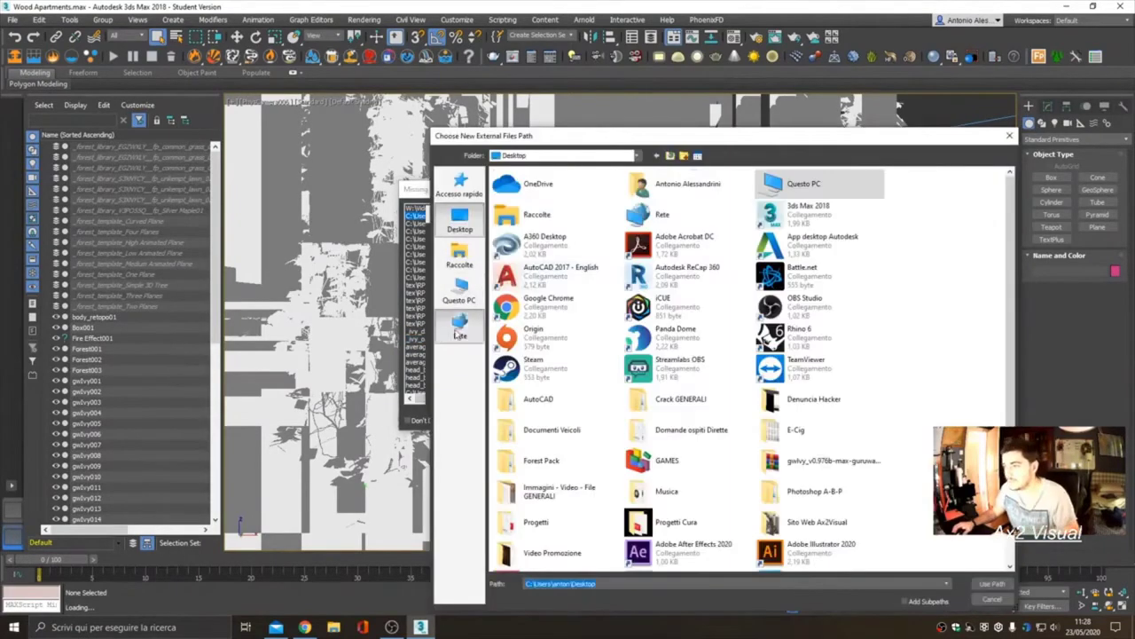
{"action": "double_click", "coordinate": [529, 186]}
{"action": "double_click", "coordinate": [519, 186]}
{"action": "double_click", "coordinate": [532, 208]}
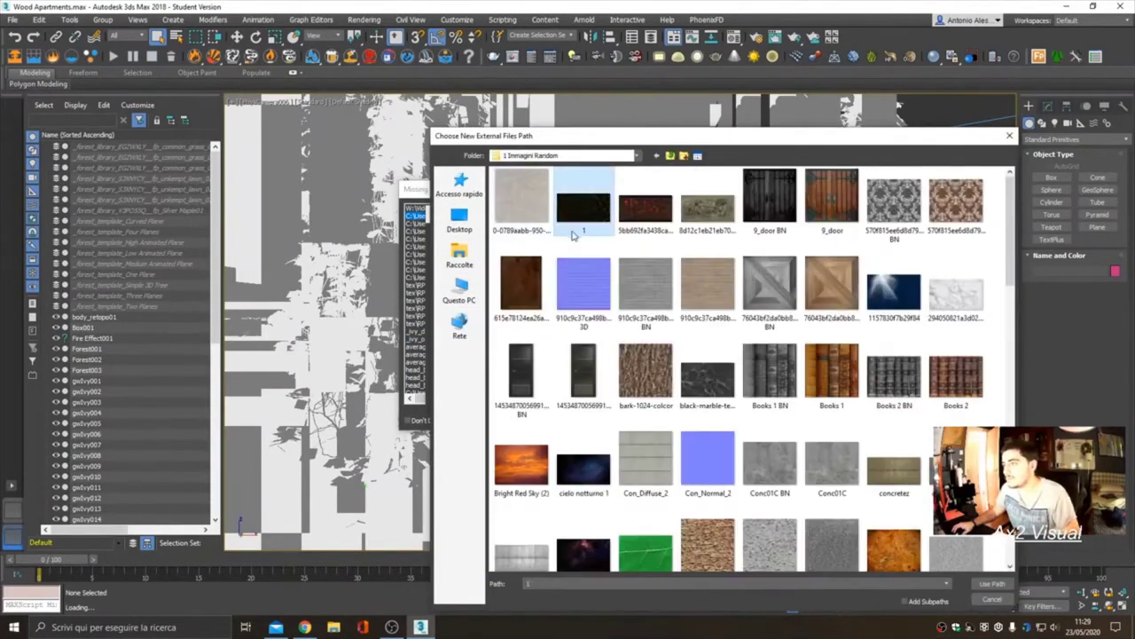
{"action": "left_click", "coordinate": [992, 584]}
{"action": "left_click", "coordinate": [626, 393]}
{"action": "left_click", "coordinate": [614, 395]}
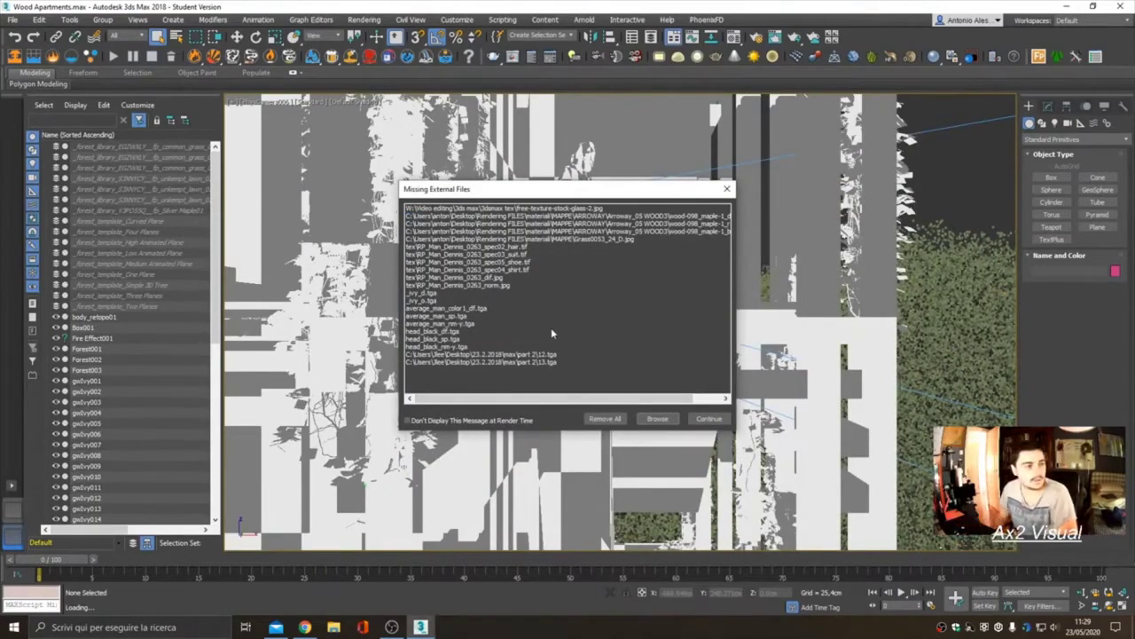
Add E:\Rendering FILES\...\Persone\B man as a texture search path
{"action": "left_click", "coordinate": [505, 282]}
{"action": "left_click", "coordinate": [657, 418]}
{"action": "left_click", "coordinate": [697, 217]}
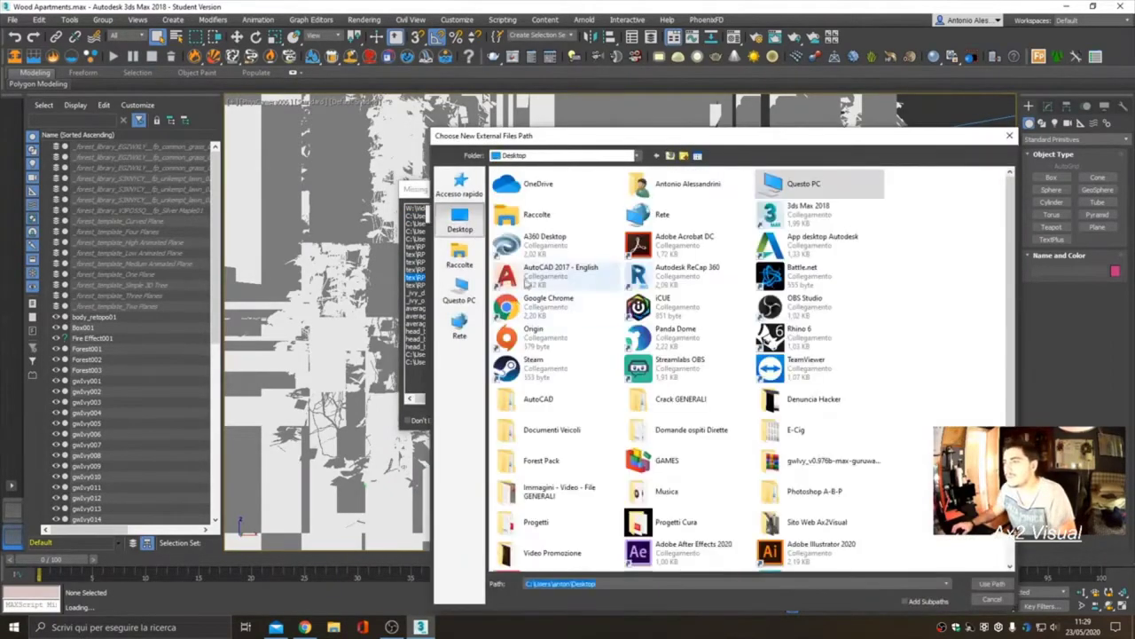
{"action": "left_click", "coordinate": [458, 289]}
{"action": "double_click", "coordinate": [563, 340]}
{"action": "double_click", "coordinate": [523, 228]}
{"action": "double_click", "coordinate": [521, 220]}
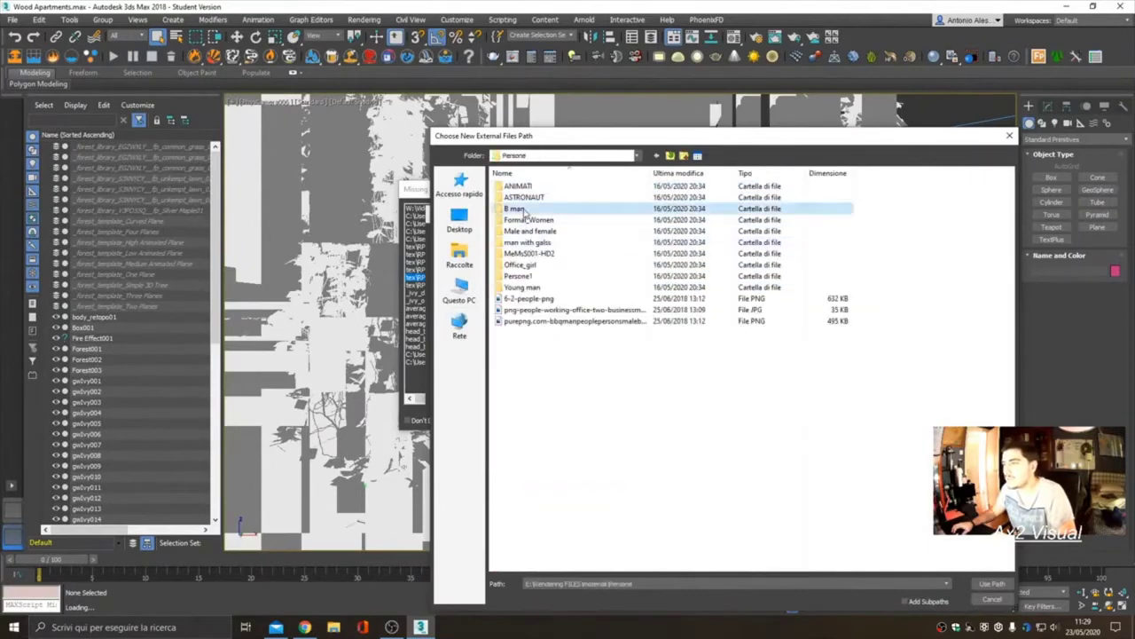
{"action": "double_click", "coordinate": [524, 209]}
{"action": "left_click", "coordinate": [992, 583]}
{"action": "left_click", "coordinate": [621, 413]}
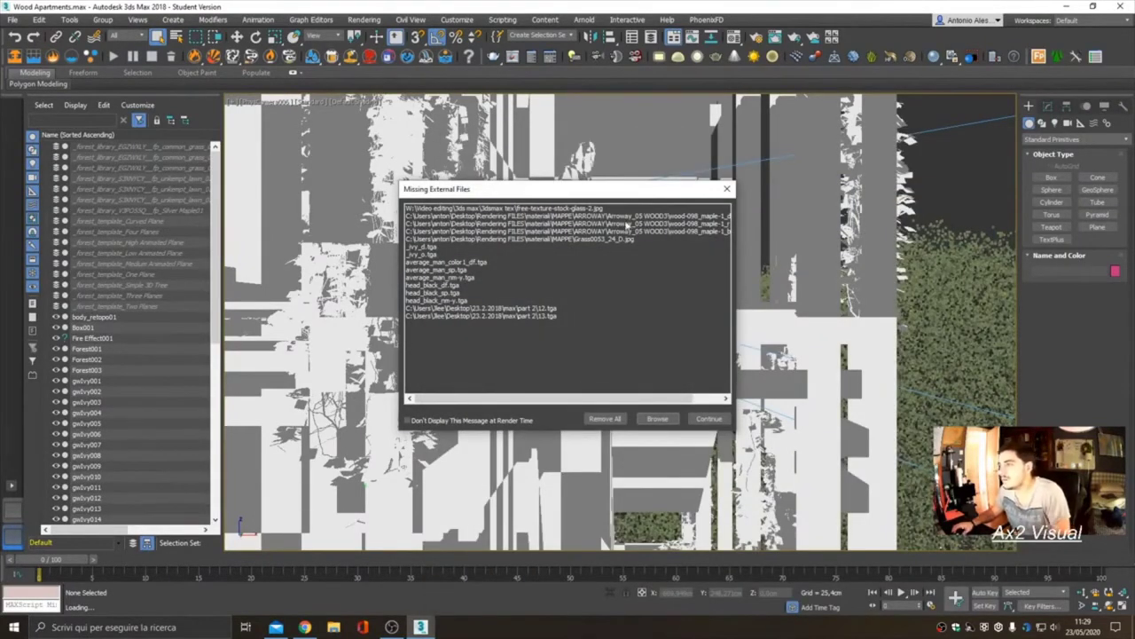
Add the ARROWAY\Arroway_05 WOOD3 folder as the wood texture search path
{"action": "left_click", "coordinate": [657, 418]}
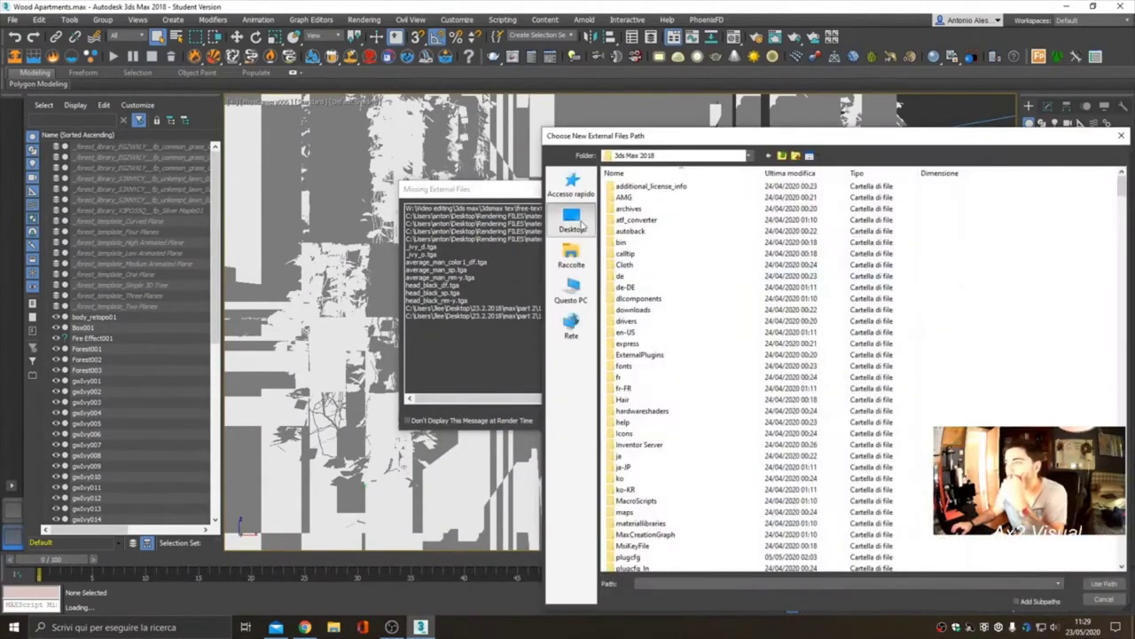
{"action": "left_click", "coordinate": [572, 288]}
{"action": "double_click", "coordinate": [763, 297]}
{"action": "double_click", "coordinate": [634, 226]}
{"action": "double_click", "coordinate": [763, 194]}
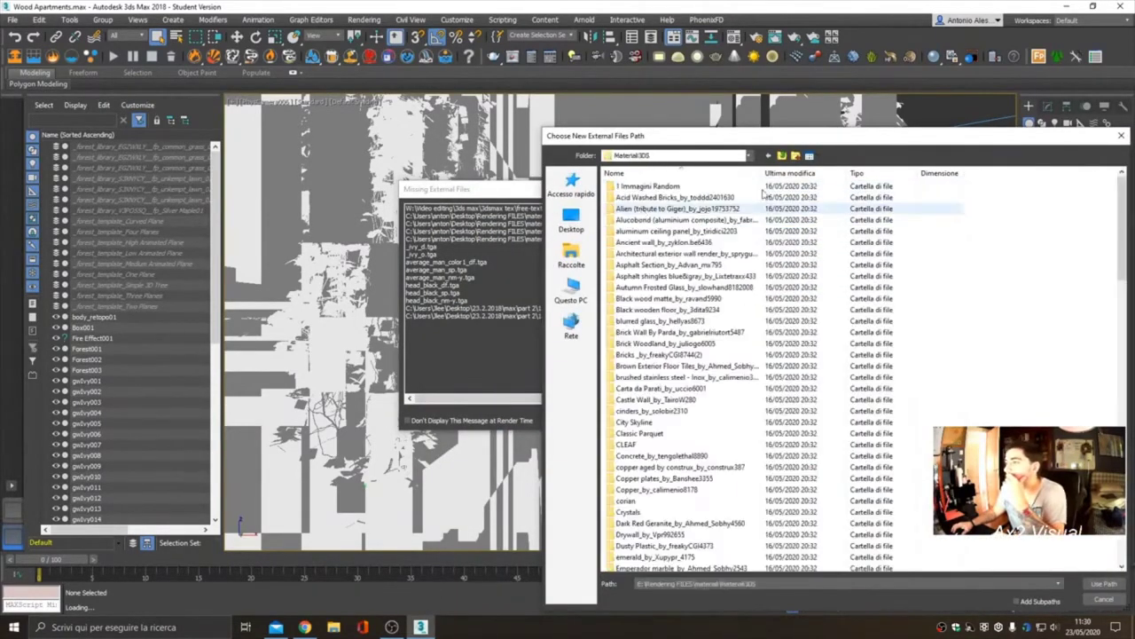
{"action": "double_click", "coordinate": [761, 193]}
{"action": "double_click", "coordinate": [674, 204]}
{"action": "double_click", "coordinate": [639, 233]}
{"action": "left_click_drag", "start_coordinate": [706, 140], "coordinate": [892, 104]}
{"action": "left_click", "coordinate": [953, 118]}
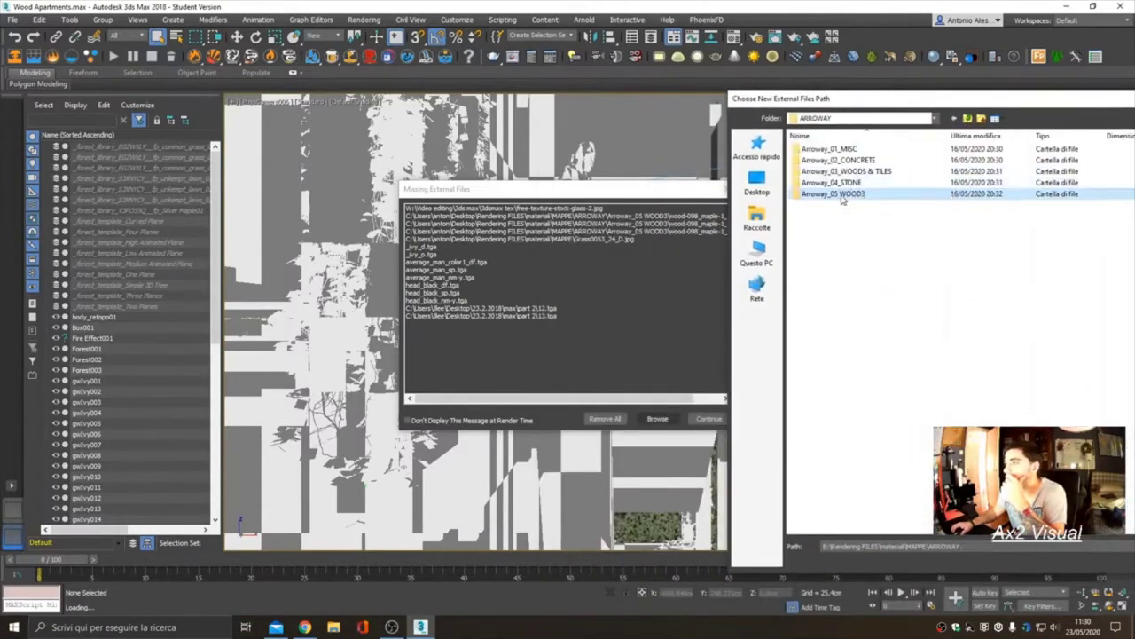
{"action": "double_click", "coordinate": [838, 194]}
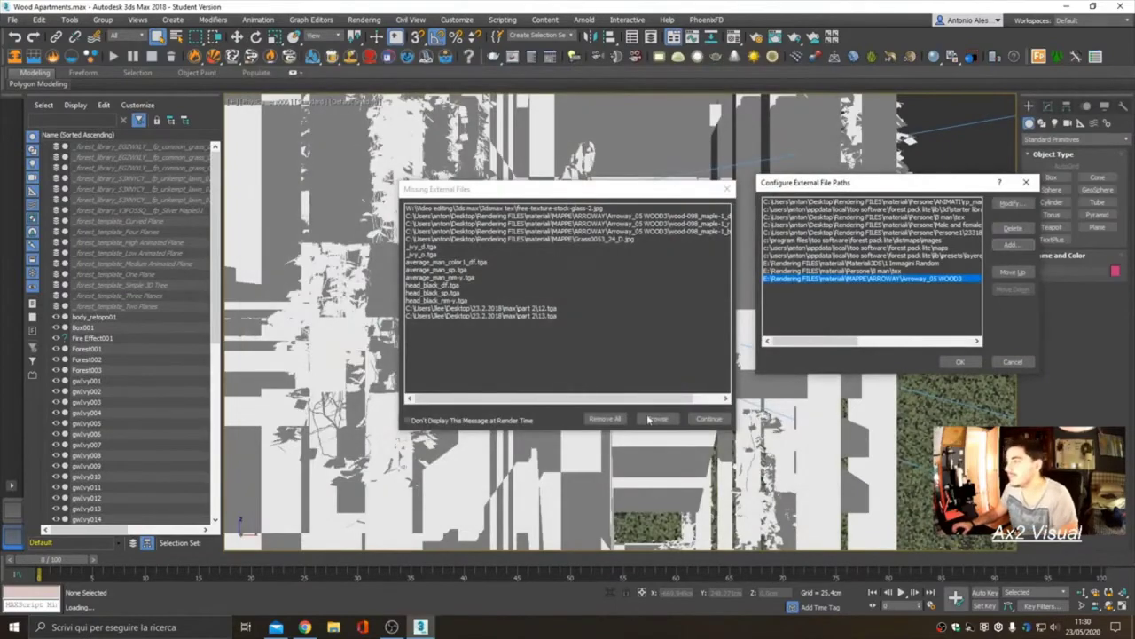
{"action": "key", "text": "Return"}
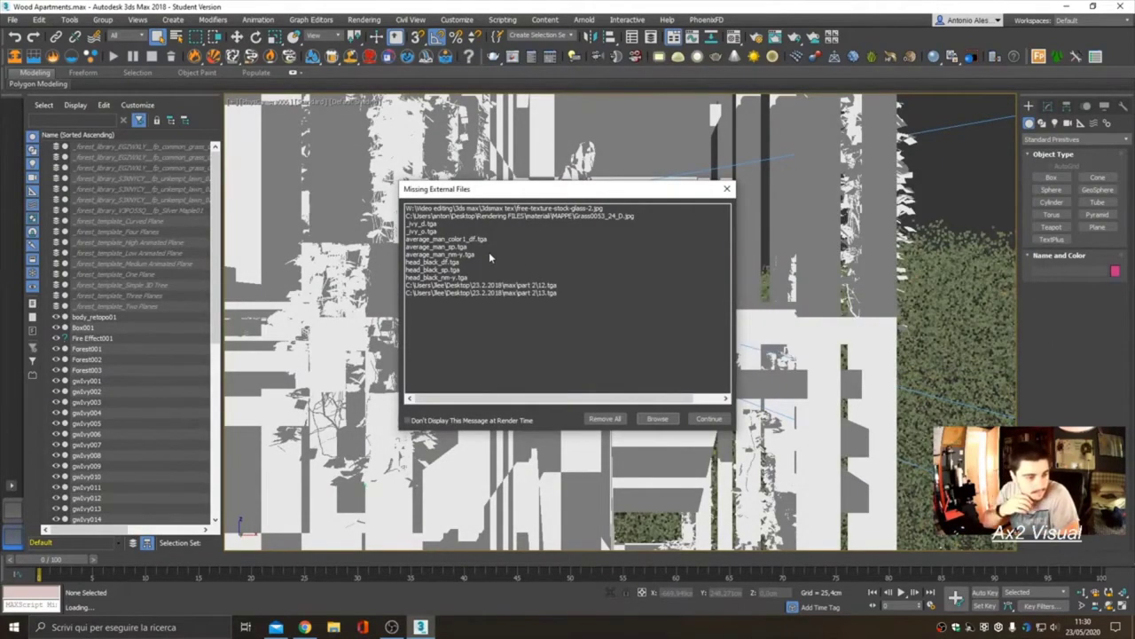
Look through E:\Rendering FILES in File Explorer, then minimise it
{"action": "left_click", "coordinate": [334, 627]}
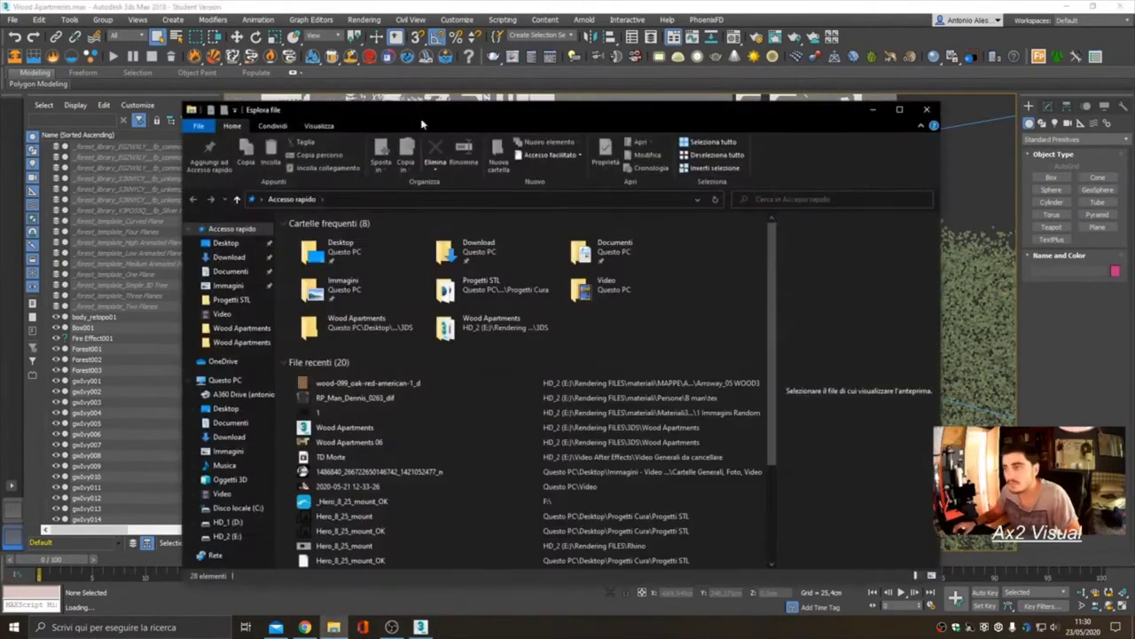
{"action": "left_click", "coordinate": [872, 109]}
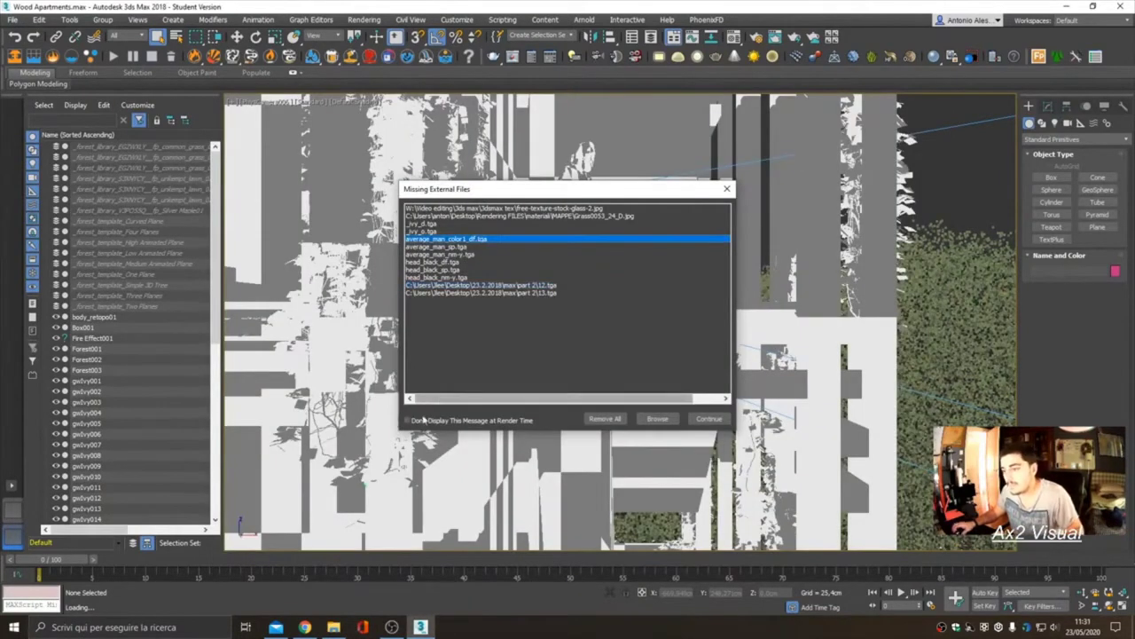
{"action": "key", "text": "alt+Tab"}
{"action": "left_click", "coordinate": [227, 536]}
{"action": "double_click", "coordinate": [331, 239]}
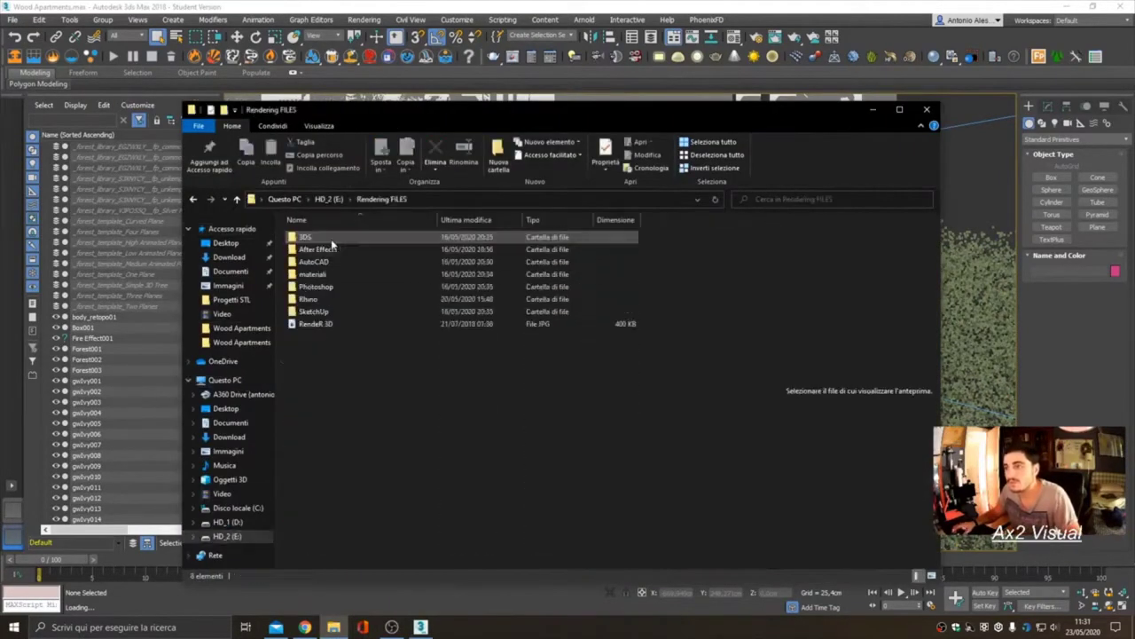
{"action": "left_click", "coordinate": [826, 200]}
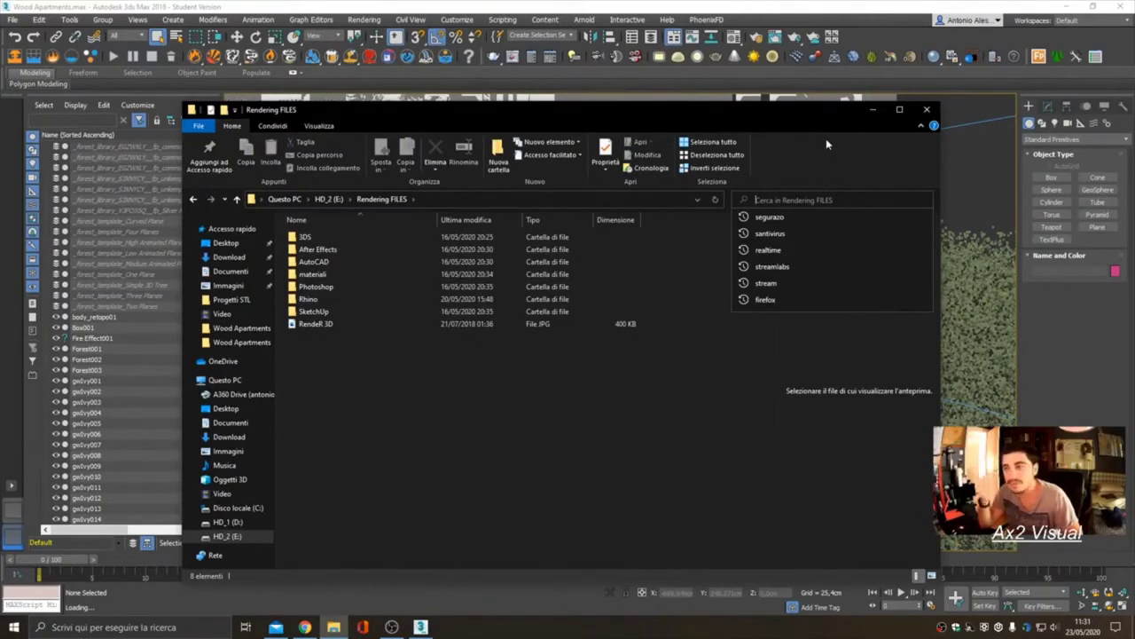
{"action": "left_click", "coordinate": [873, 109]}
Return to 3ds Max and start adding another texture search folder
{"action": "left_click", "coordinate": [328, 627]}
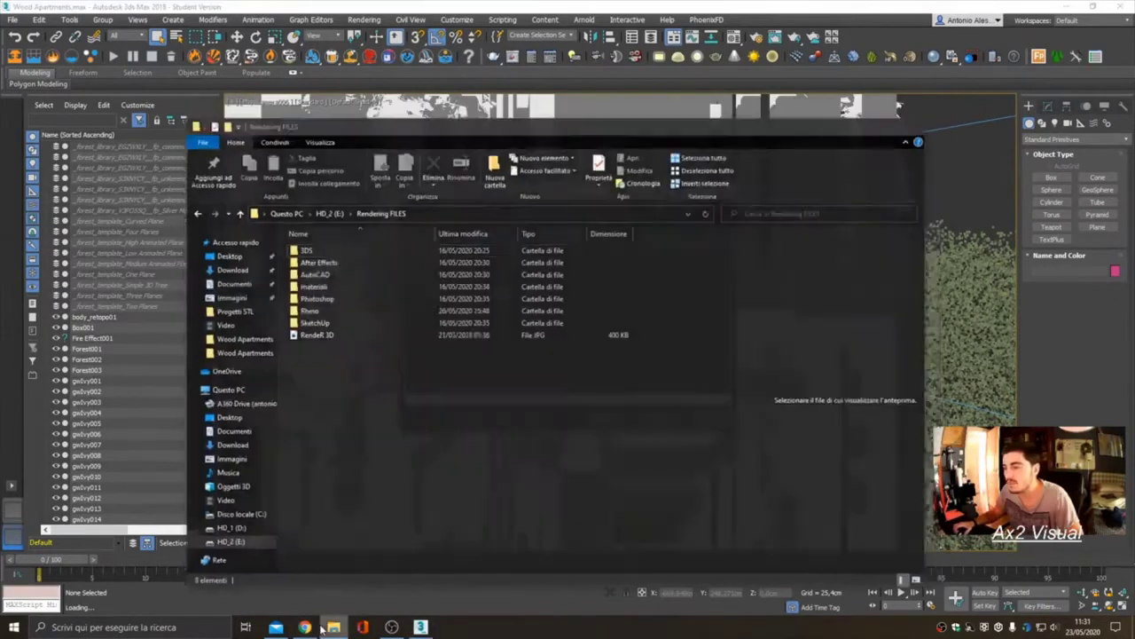
{"action": "left_click", "coordinate": [678, 235]}
{"action": "left_click", "coordinate": [459, 290]}
Add the Persone\2331character008 texture folder as a search path
{"action": "double_click", "coordinate": [547, 321]}
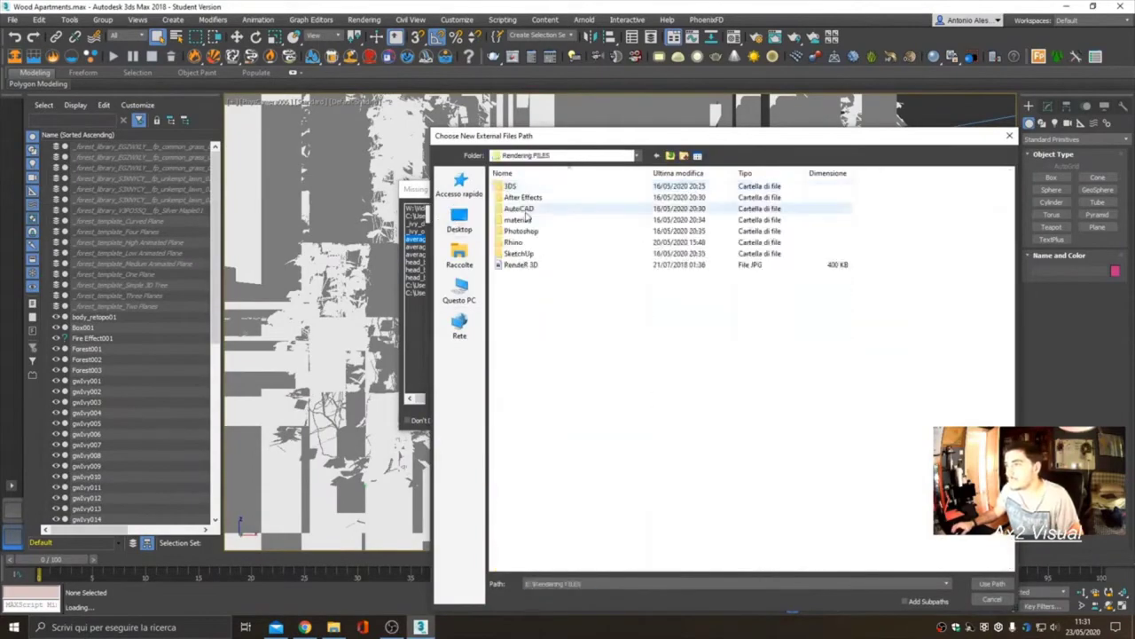
{"action": "double_click", "coordinate": [519, 219]}
{"action": "double_click", "coordinate": [541, 246]}
{"action": "double_click", "coordinate": [550, 289]}
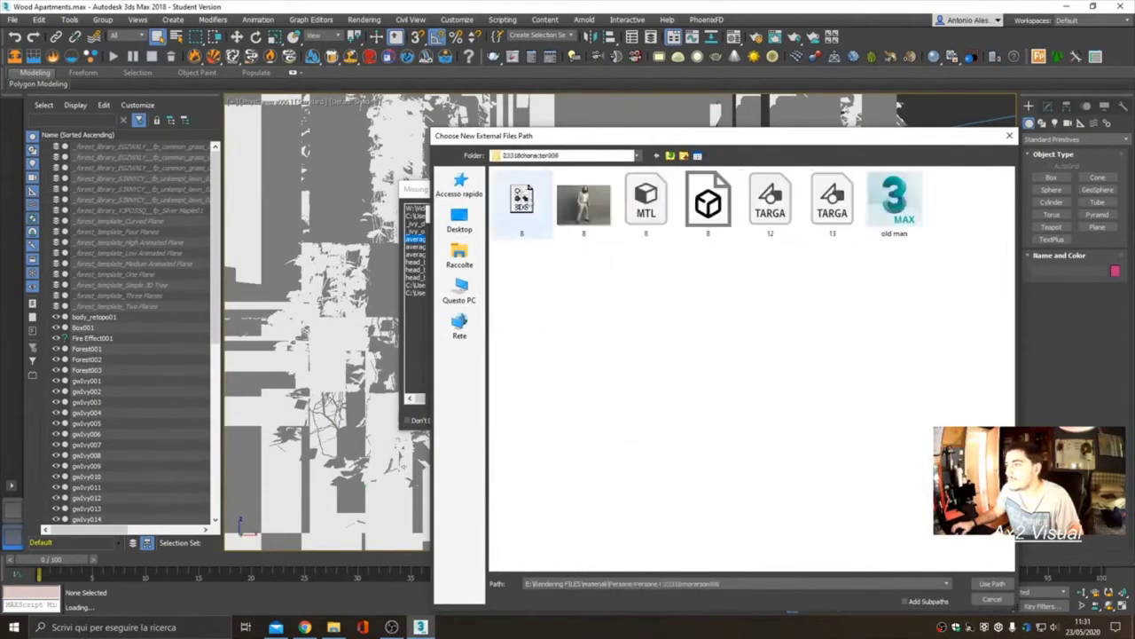
{"action": "left_click", "coordinate": [992, 584]}
{"action": "left_click", "coordinate": [603, 413]}
Add the Persone average_man_02 folder as a texture search path
{"action": "left_click", "coordinate": [653, 414]}
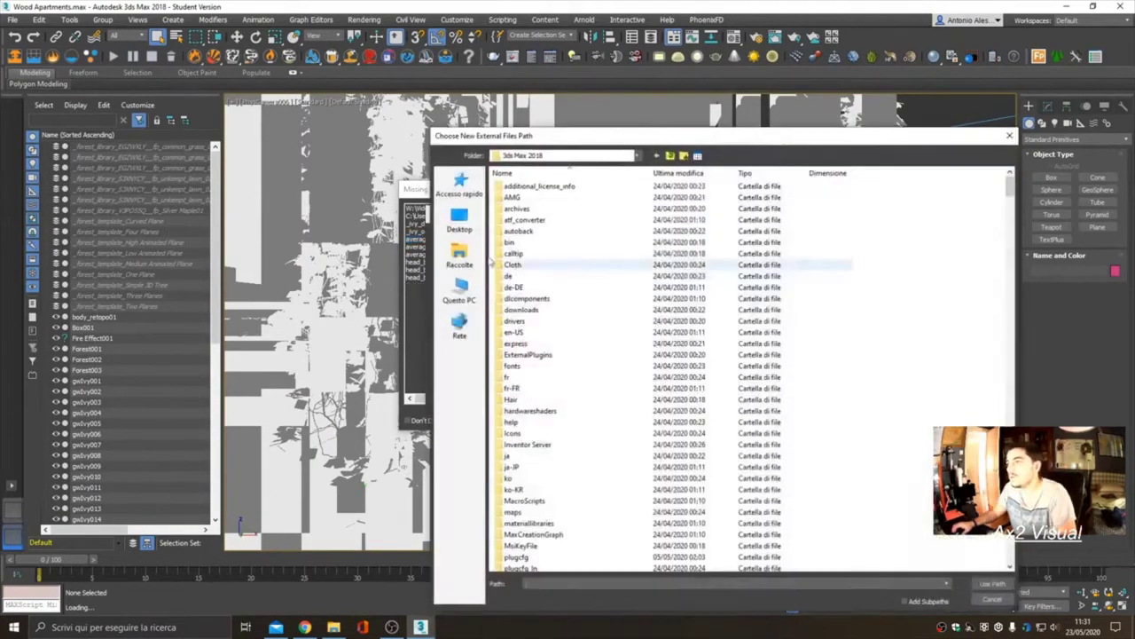
{"action": "left_click", "coordinate": [459, 290]}
{"action": "double_click", "coordinate": [621, 296]}
{"action": "double_click", "coordinate": [523, 186]}
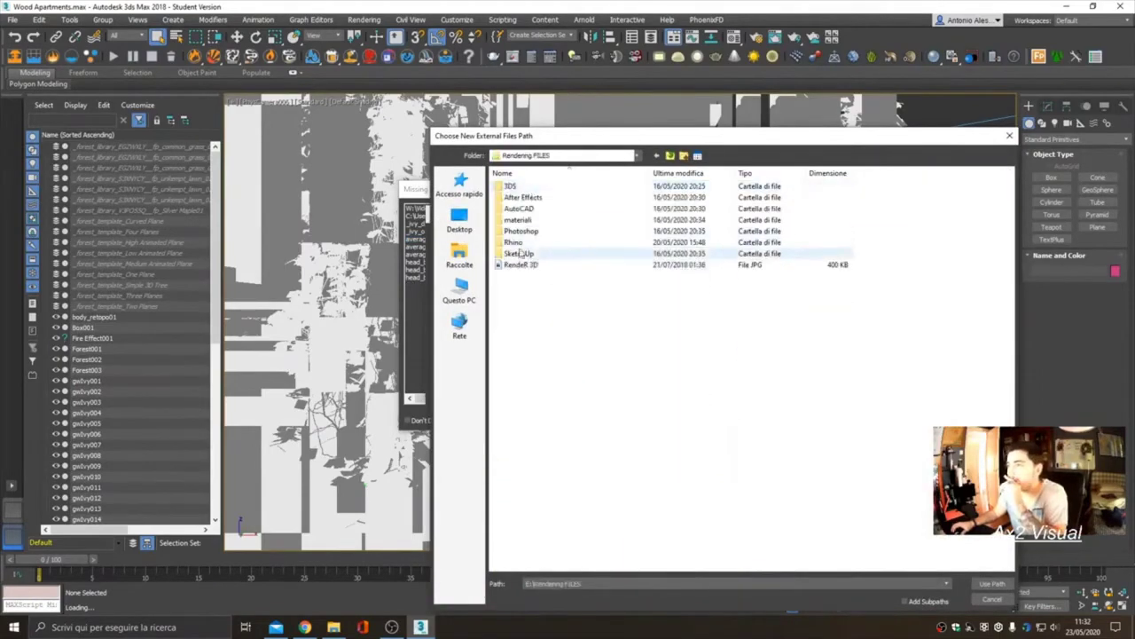
{"action": "double_click", "coordinate": [517, 219]}
{"action": "double_click", "coordinate": [523, 240]}
{"action": "double_click", "coordinate": [523, 197]}
{"action": "double_click", "coordinate": [523, 186]}
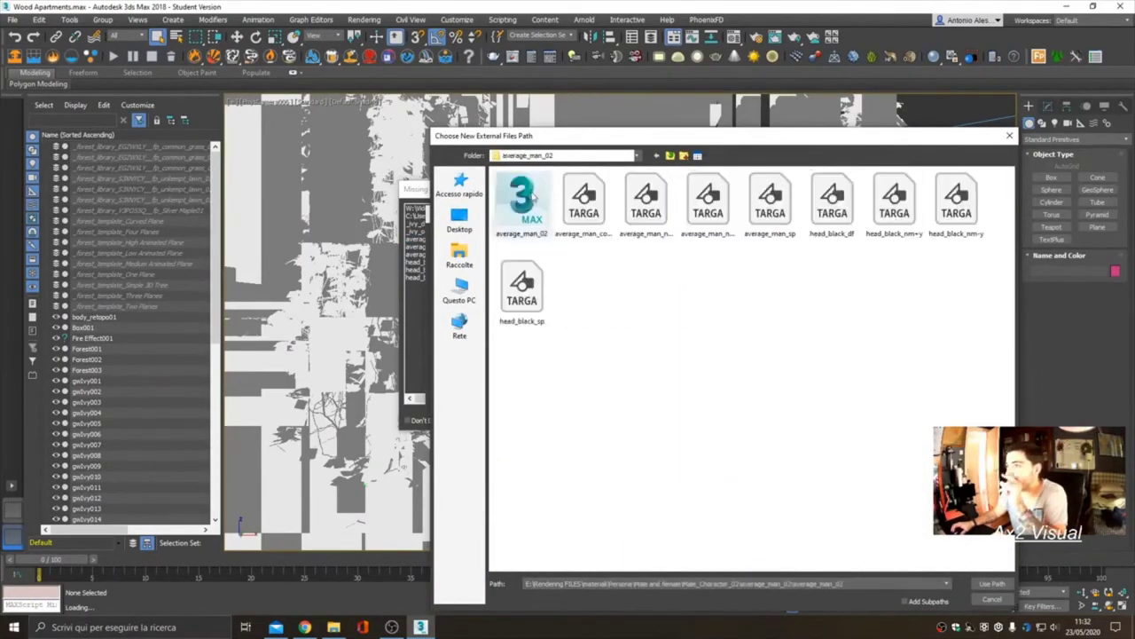
{"action": "left_click", "coordinate": [991, 584]}
{"action": "left_click", "coordinate": [611, 413]}
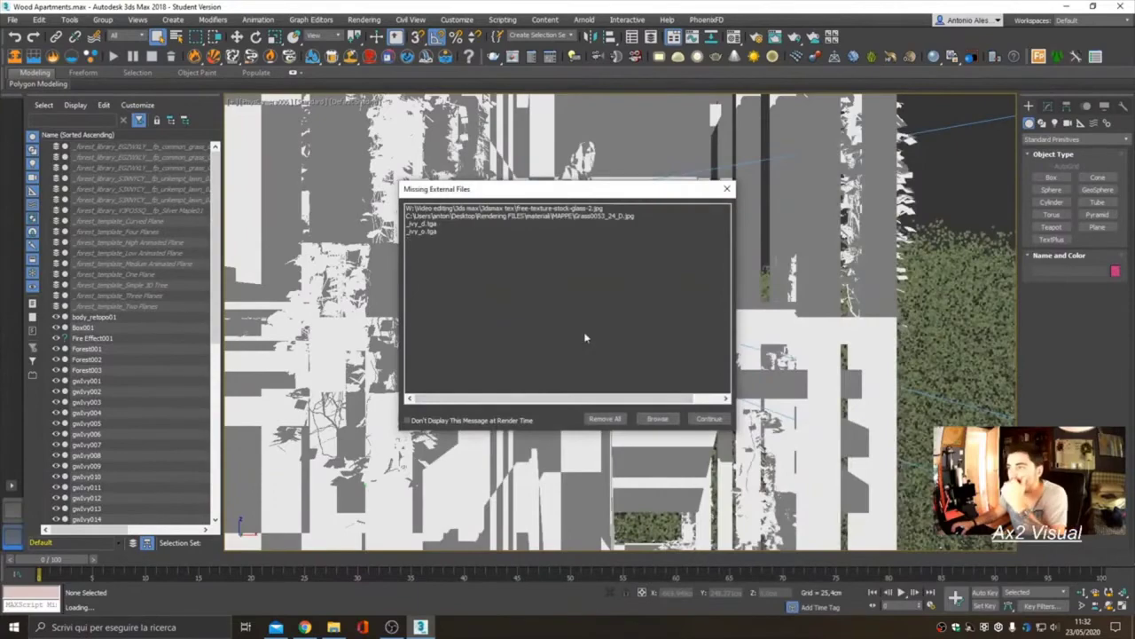
Add E:\Rendering FILES\material\MAPPE as a texture search path
{"action": "left_click", "coordinate": [657, 418]}
{"action": "left_click", "coordinate": [679, 266]}
{"action": "double_click", "coordinate": [621, 296]}
{"action": "double_click", "coordinate": [523, 186]}
{"action": "double_click", "coordinate": [524, 261]}
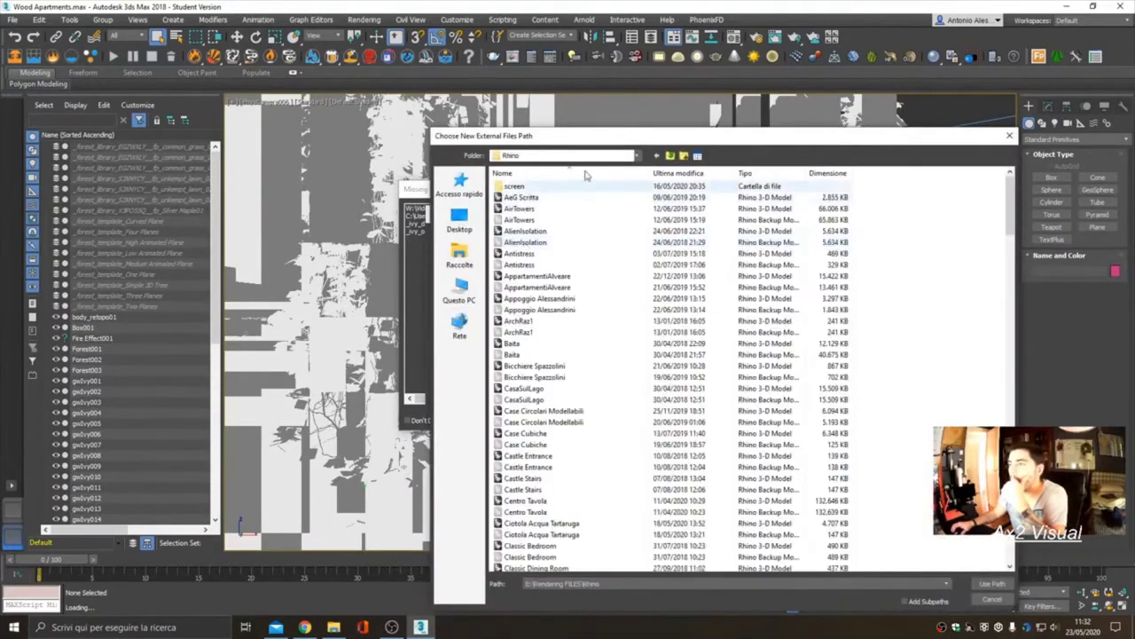
{"action": "left_click", "coordinate": [656, 155]}
{"action": "double_click", "coordinate": [523, 221]}
{"action": "double_click", "coordinate": [523, 231]}
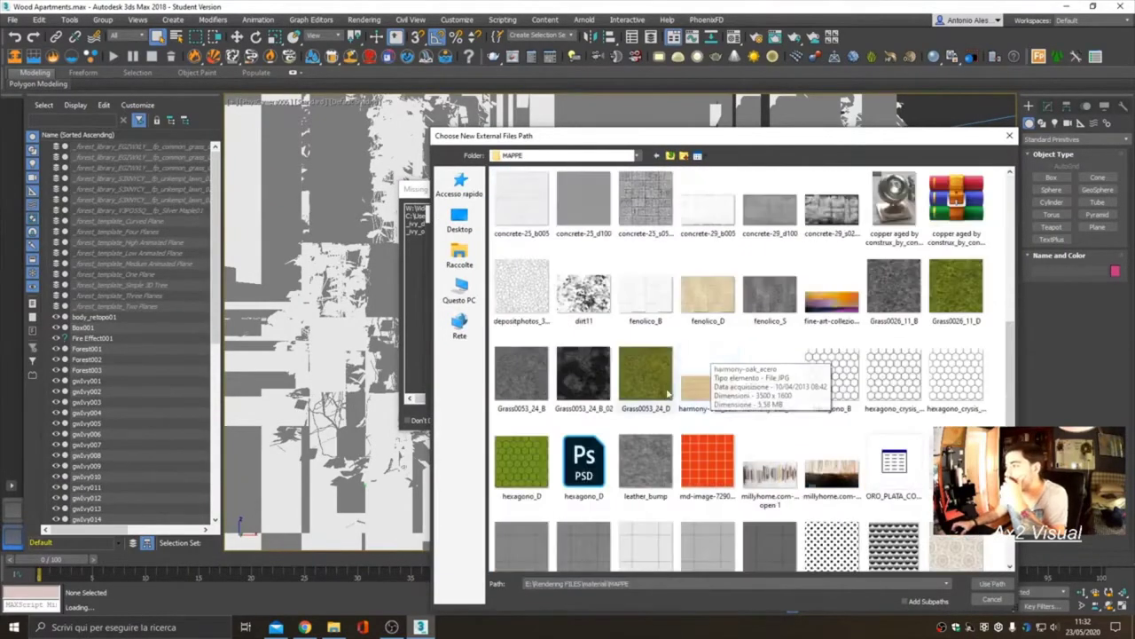
{"action": "left_click", "coordinate": [991, 583]}
{"action": "left_click", "coordinate": [629, 393]}
Start another path and browse into the Desktop Textures folder
{"action": "left_click", "coordinate": [657, 418]}
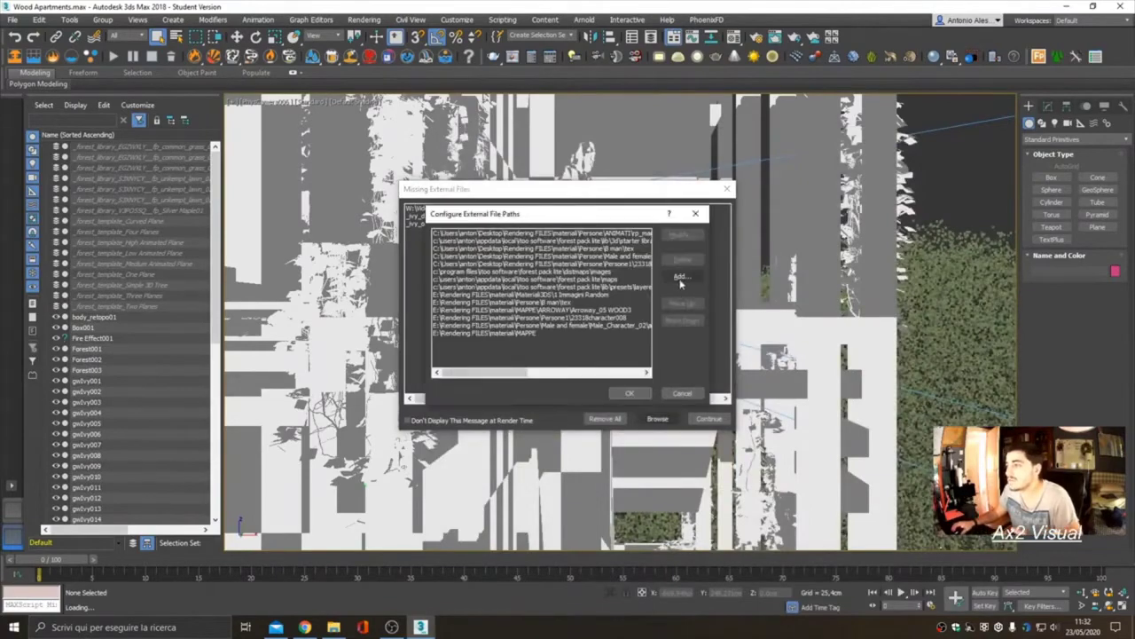
{"action": "left_click", "coordinate": [680, 277]}
{"action": "left_click", "coordinate": [460, 221]}
{"action": "scroll", "coordinate": [572, 375], "scroll_direction": "down", "scroll_amount": 3}
{"action": "double_click", "coordinate": [735, 367]}
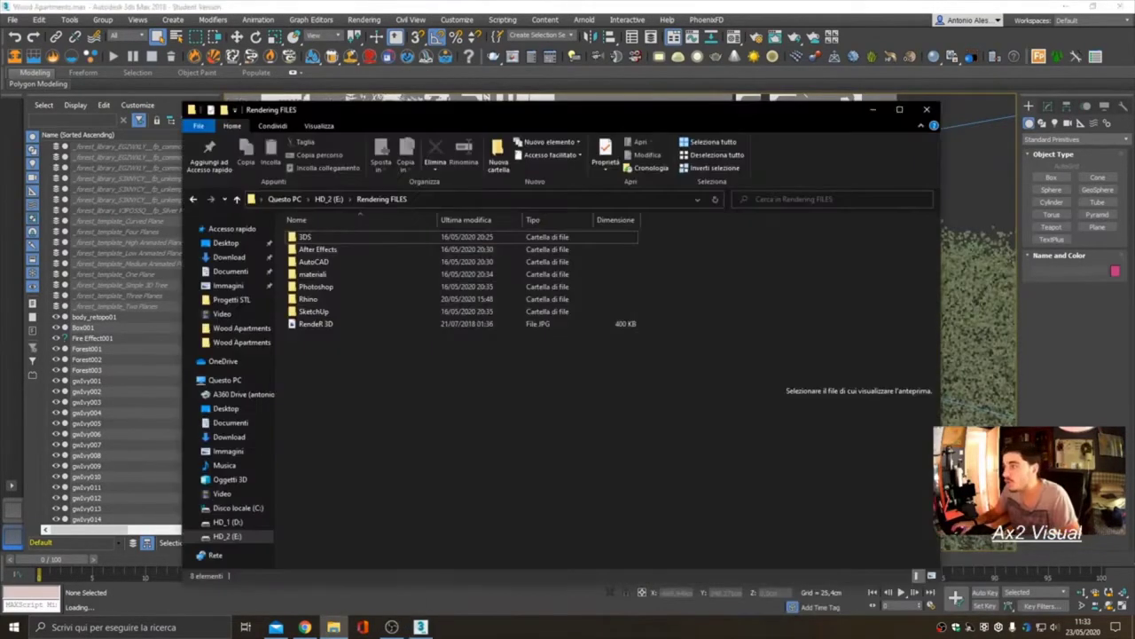
Search the whole PC for 'ivy_' and open the folder containing the ivy TGA textures
{"action": "left_click", "coordinate": [283, 199]}
{"action": "left_click", "coordinate": [824, 199]}
{"action": "type", "text": "ivy"}
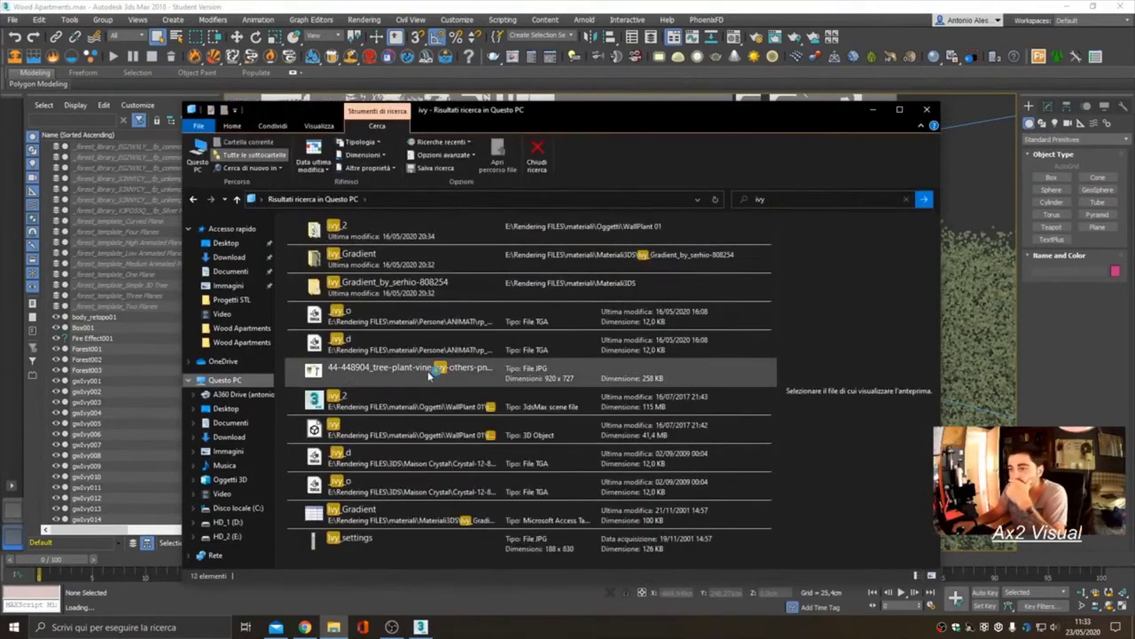
{"action": "type", "text": "_d"}
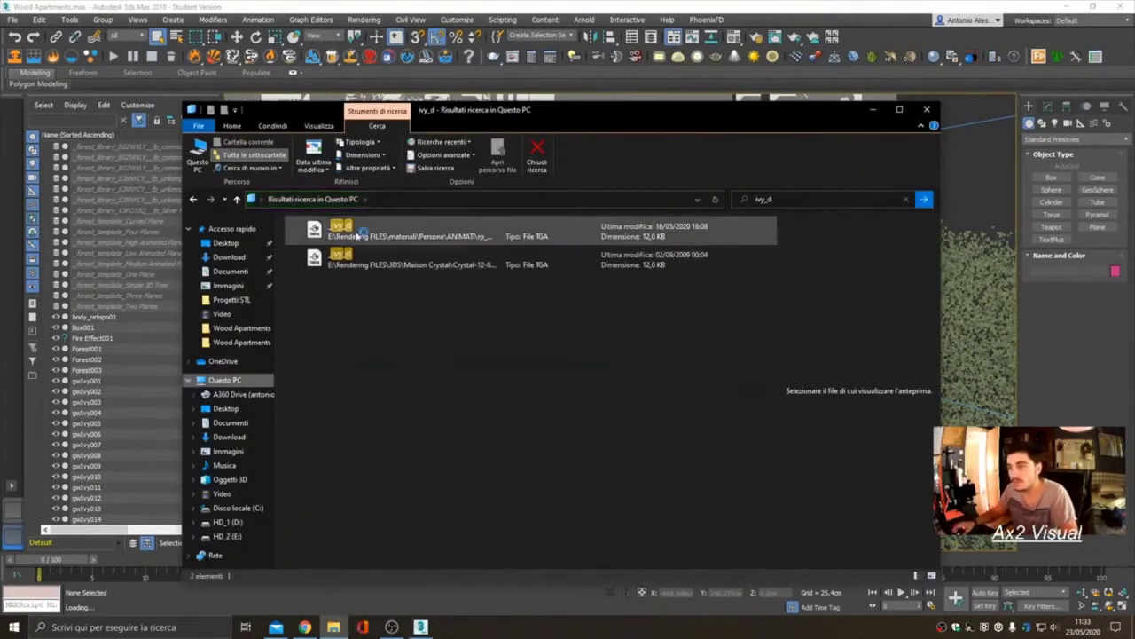
{"action": "right_click", "coordinate": [369, 229]}
{"action": "right_click", "coordinate": [350, 229]}
{"action": "left_click", "coordinate": [408, 484]}
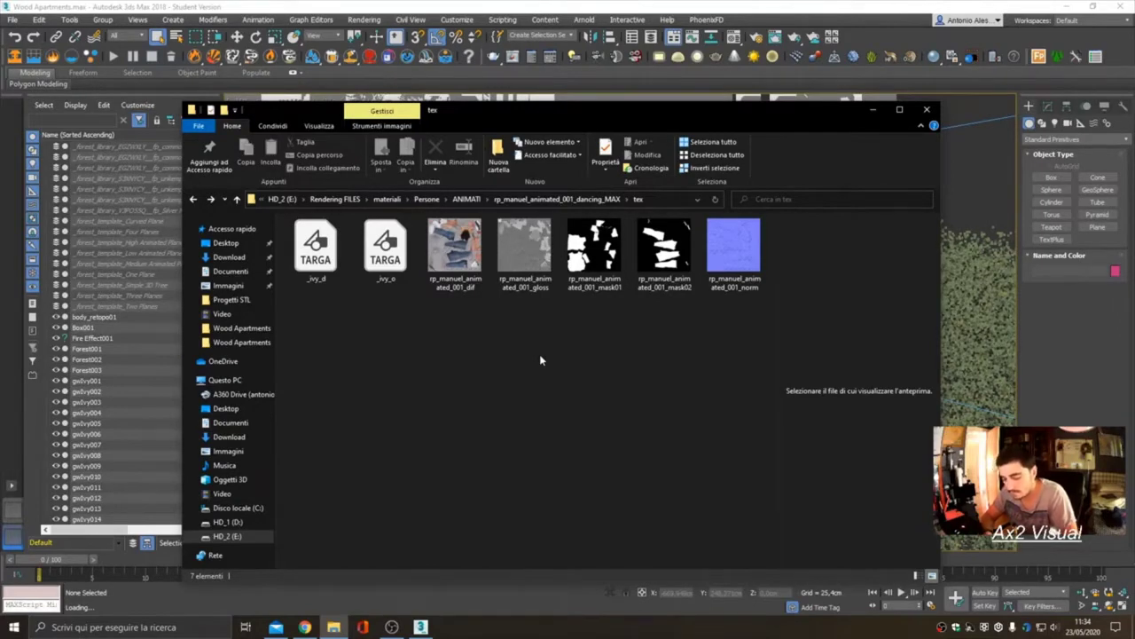
{"action": "left_click", "coordinate": [391, 627]}
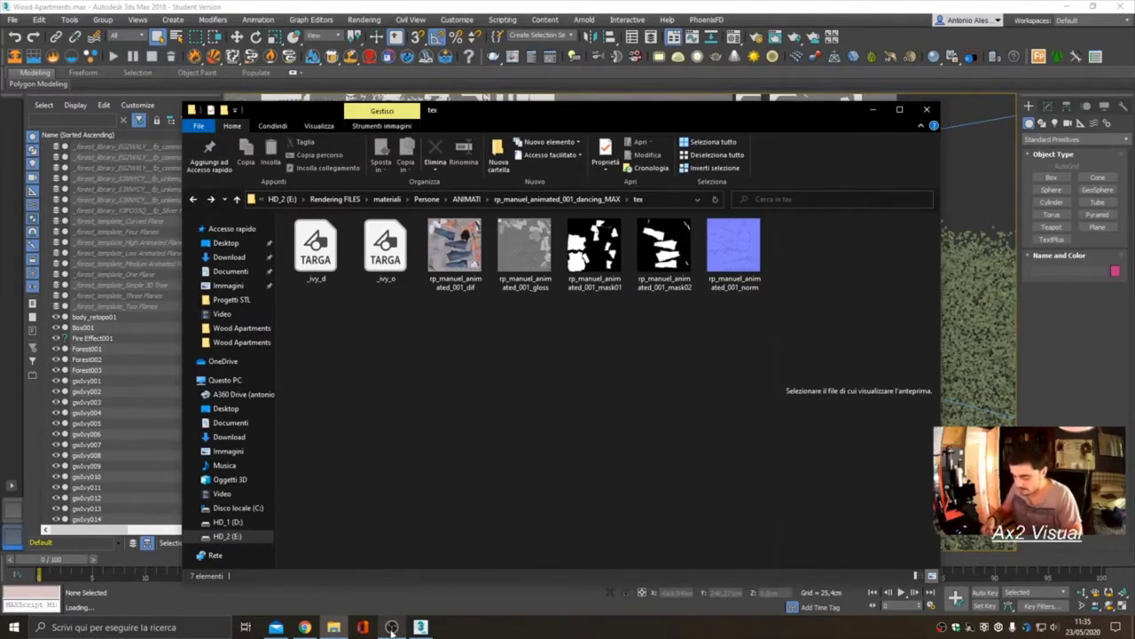
Close Explorer and browse a new texture path to Persone\ANIMATI
{"action": "left_click", "coordinate": [927, 109]}
{"action": "left_click", "coordinate": [656, 418]}
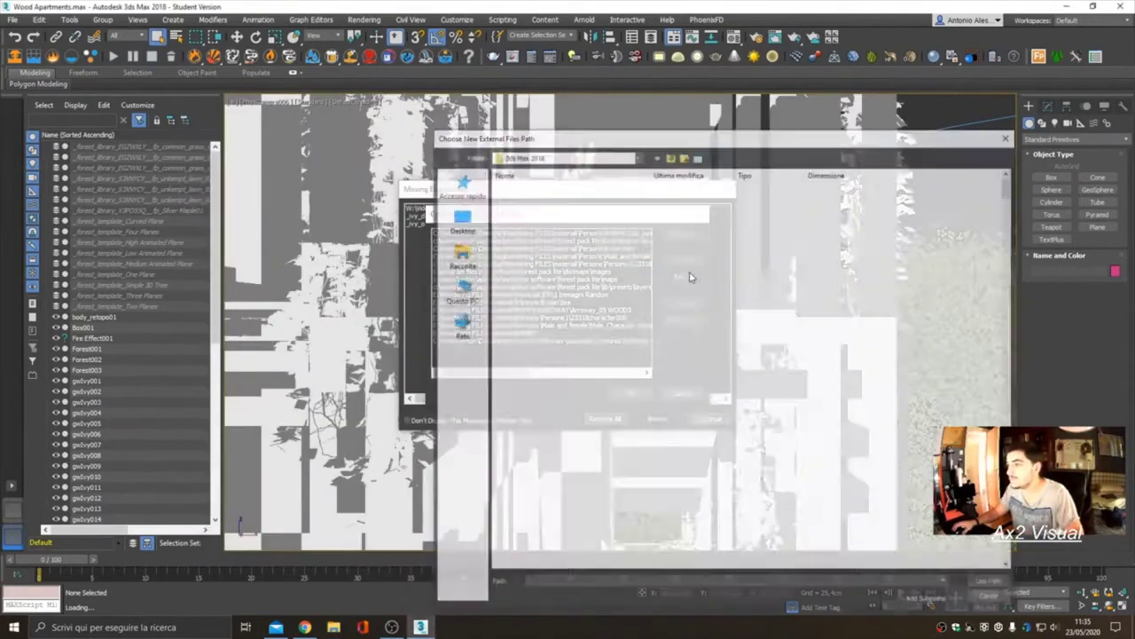
{"action": "left_click", "coordinate": [459, 292]}
{"action": "double_click", "coordinate": [608, 297]}
{"action": "double_click", "coordinate": [510, 213]}
{"action": "double_click", "coordinate": [523, 220]}
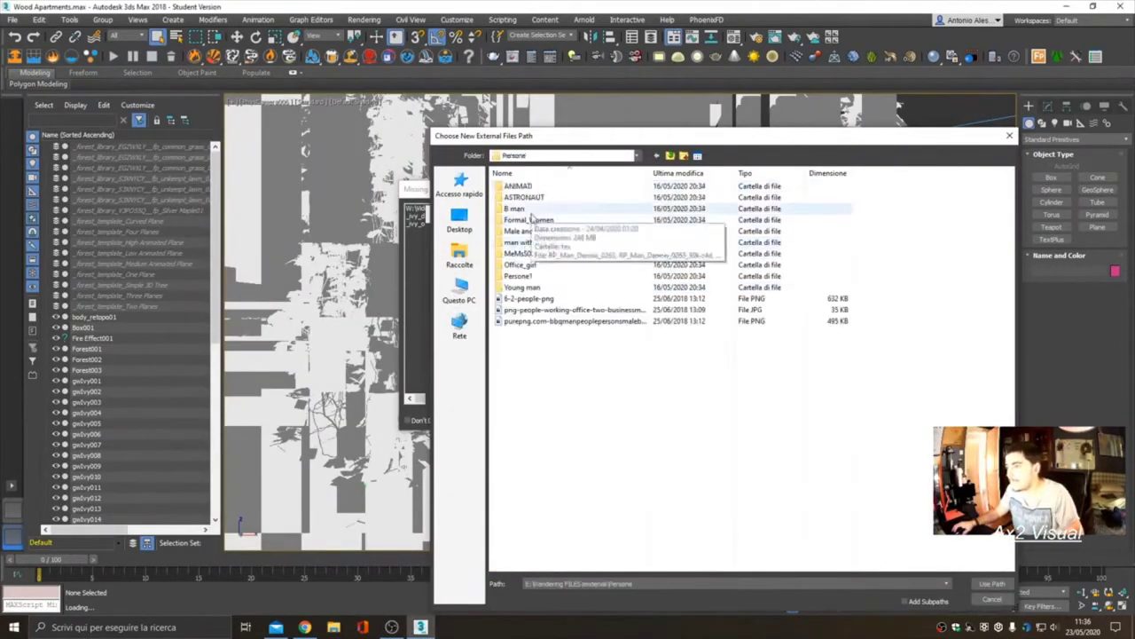
{"action": "double_click", "coordinate": [518, 185]}
Use rp_manuel_animated_001_dancing_MAX\tex as a path, continue, and open Render Setup
{"action": "double_click", "coordinate": [550, 209]}
{"action": "double_click", "coordinate": [524, 188]}
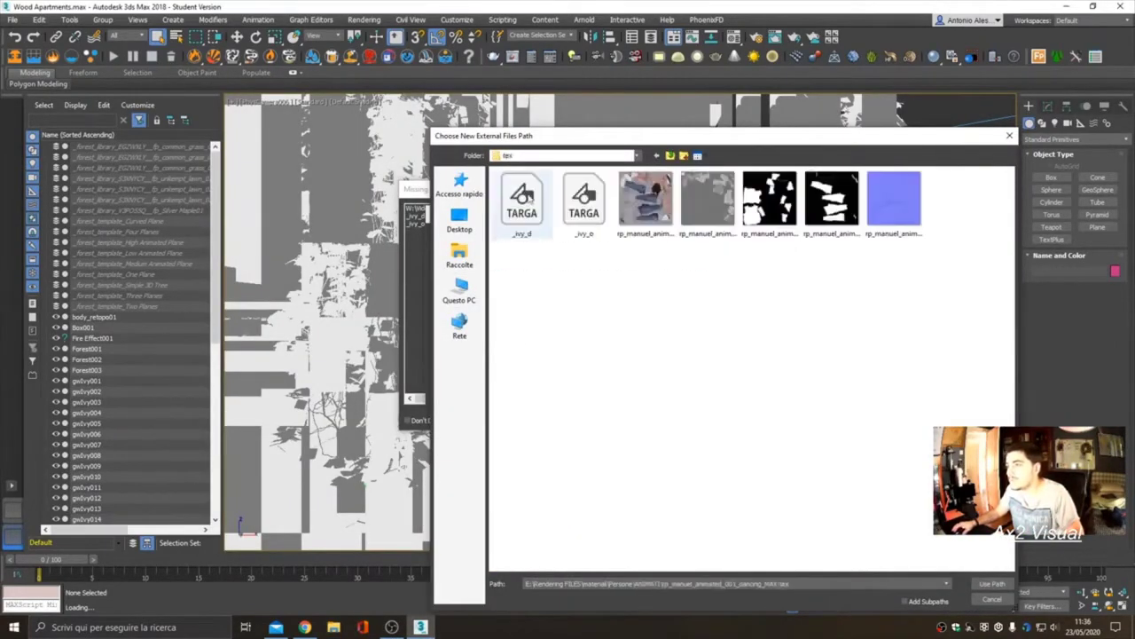
{"action": "left_click", "coordinate": [992, 584]}
{"action": "left_click", "coordinate": [654, 393]}
{"action": "left_click", "coordinate": [603, 418]}
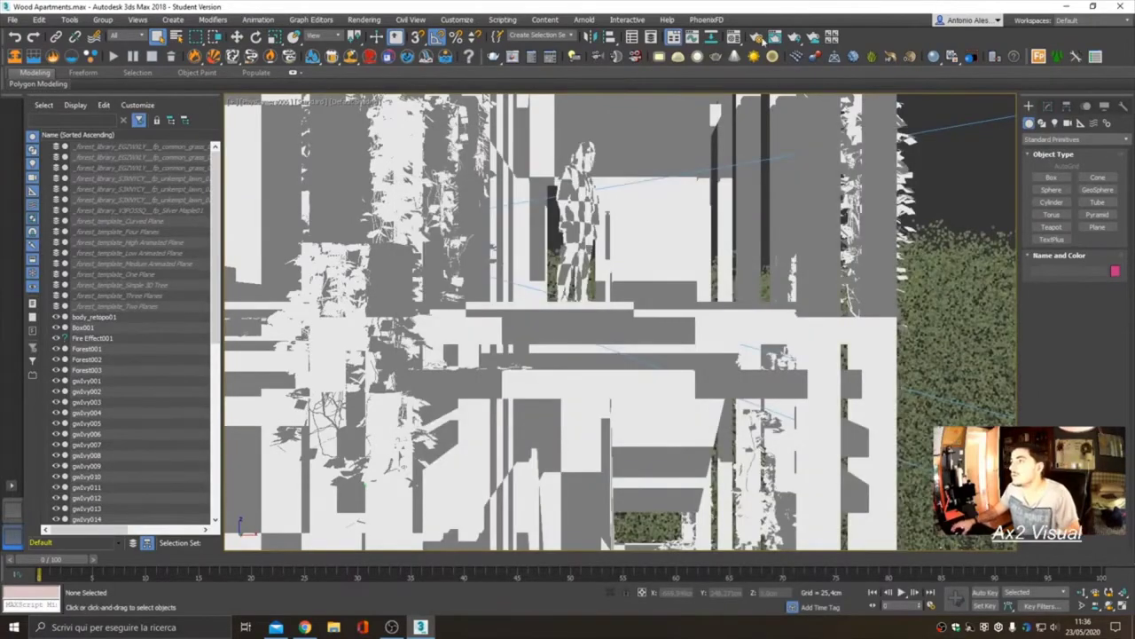
{"action": "left_click", "coordinate": [759, 37]}
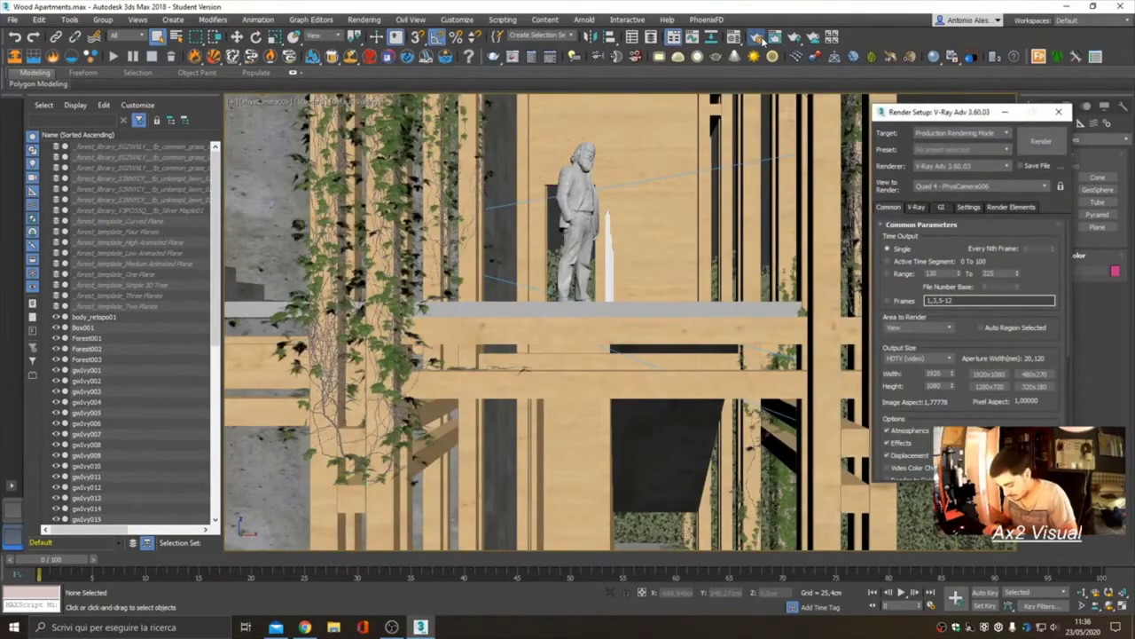
Load the Preset OK Sim file from E:\3DS\Prova Vegetazione into V-Ray settings
{"action": "left_click", "coordinate": [962, 149]}
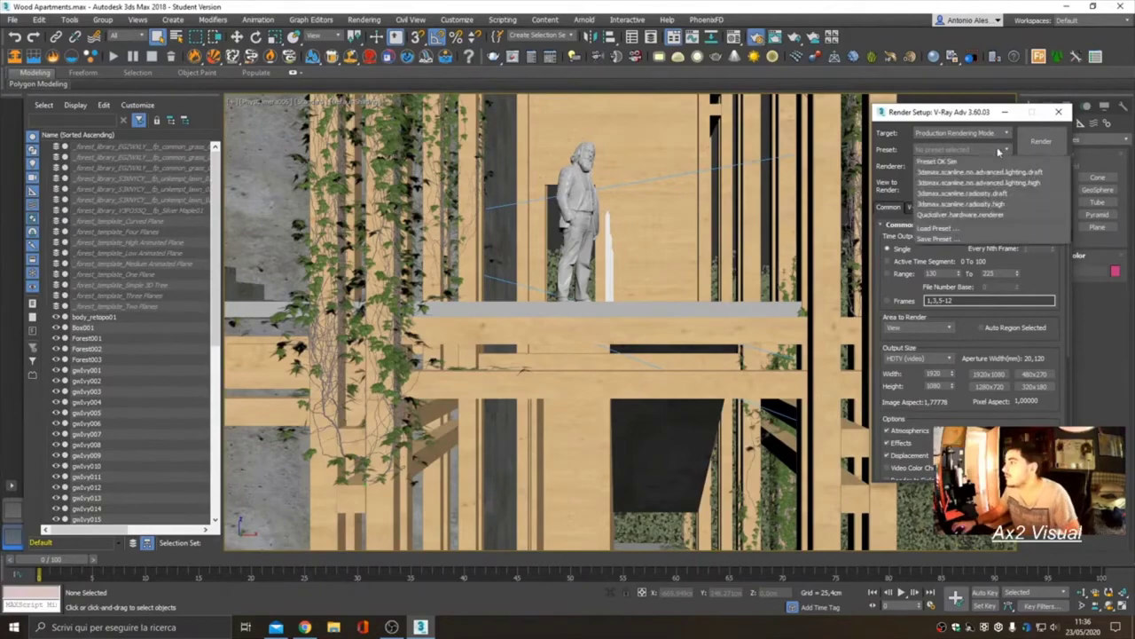
{"action": "left_click", "coordinate": [958, 168]}
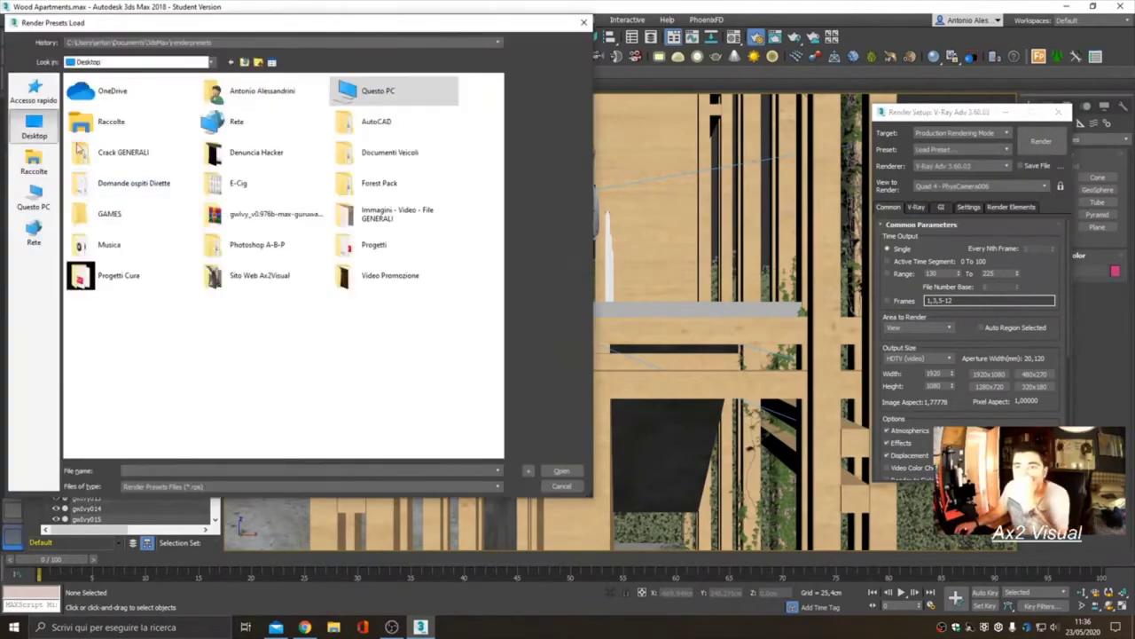
{"action": "left_click", "coordinate": [34, 200]}
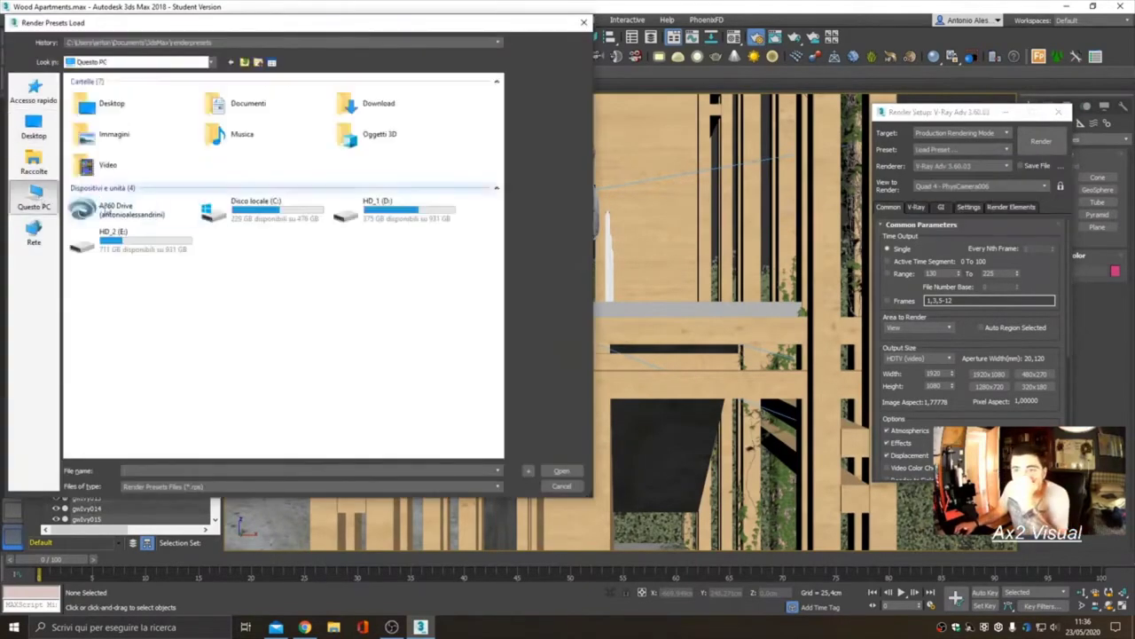
{"action": "double_click", "coordinate": [248, 208]}
{"action": "double_click", "coordinate": [101, 142]}
{"action": "scroll", "coordinate": [108, 138], "scroll_direction": "down", "scroll_amount": 1}
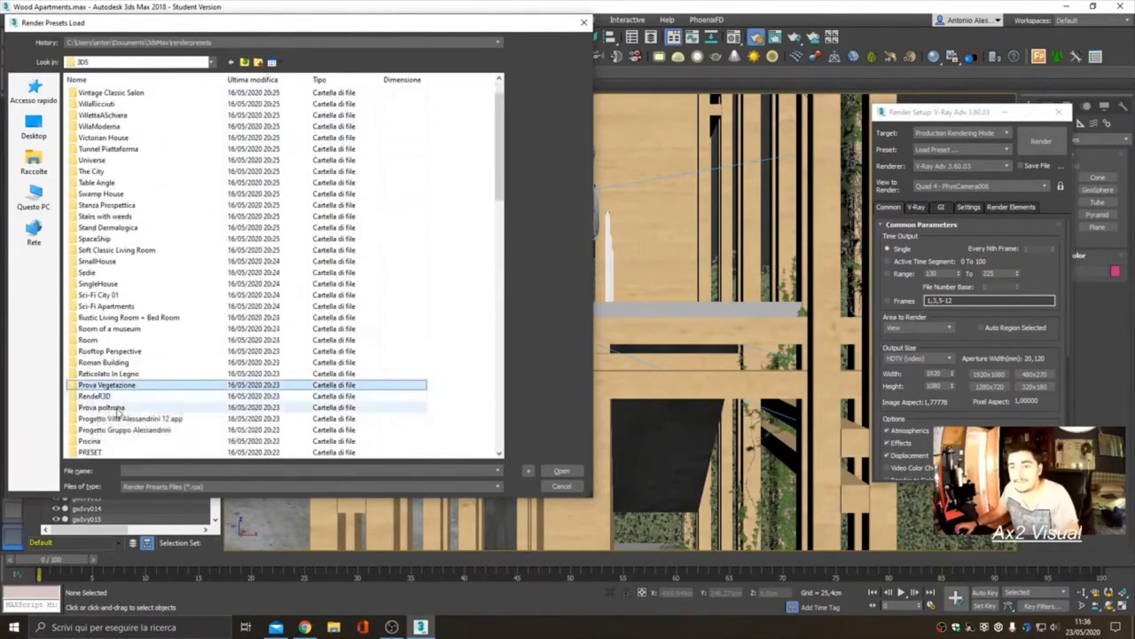
{"action": "double_click", "coordinate": [106, 393]}
{"action": "double_click", "coordinate": [101, 109]}
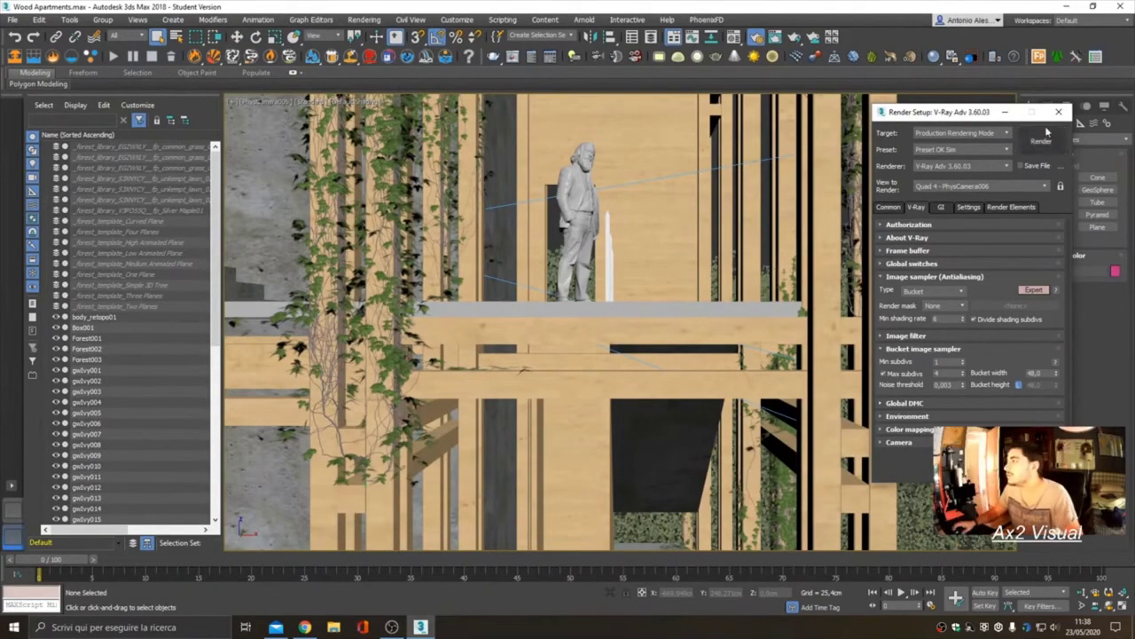
{"action": "key", "text": "shift+q"}
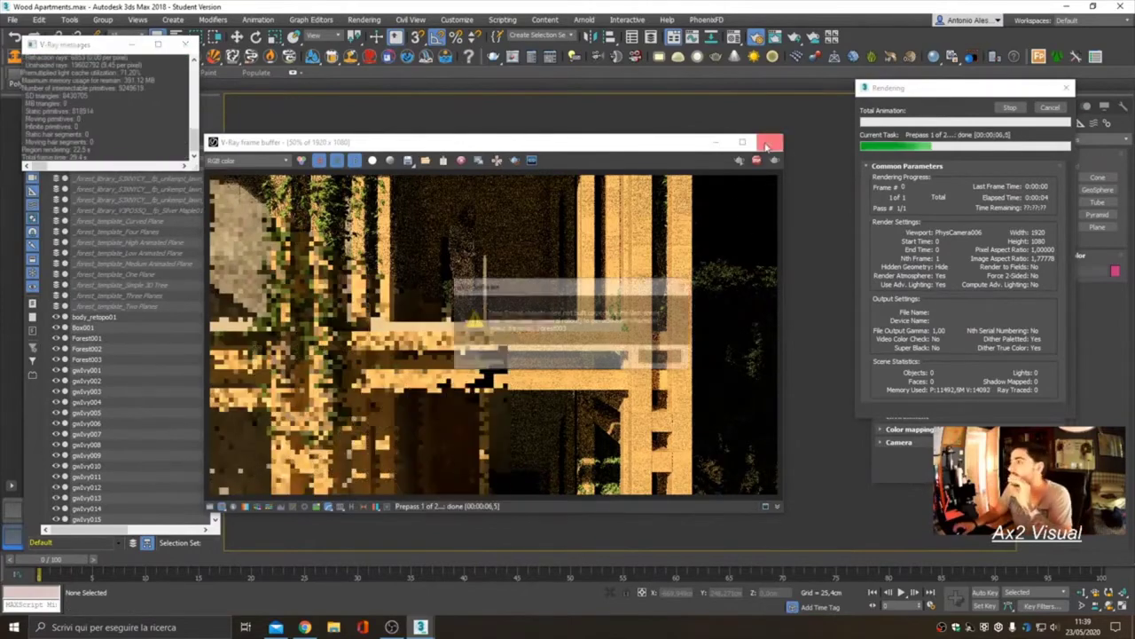
{"action": "key", "text": "Escape"}
{"action": "left_click", "coordinate": [185, 45]}
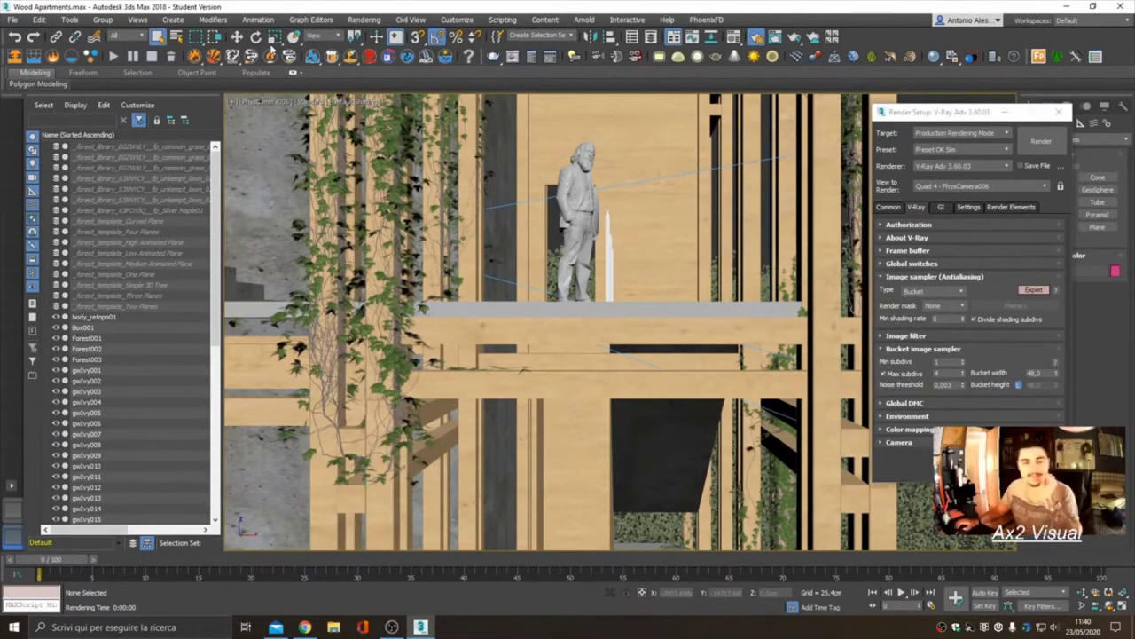
Close Render Setup and look over the file-handling preferences without changes
{"action": "left_click", "coordinate": [337, 567]}
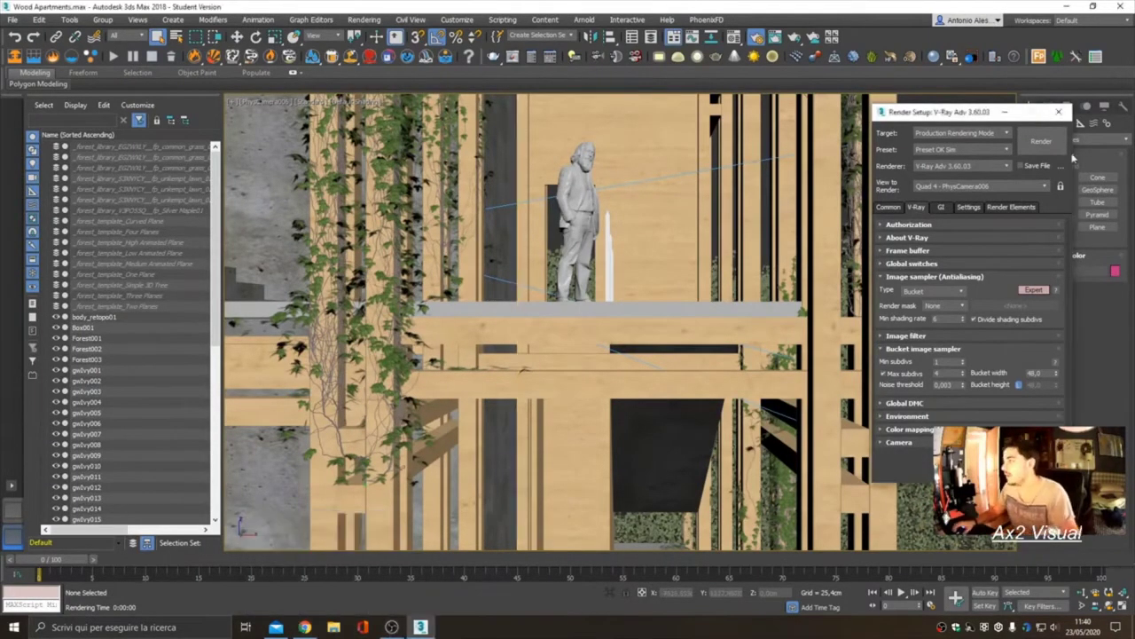
{"action": "left_click", "coordinate": [1058, 112]}
{"action": "left_click", "coordinate": [12, 19]}
{"action": "left_click", "coordinate": [31, 284]}
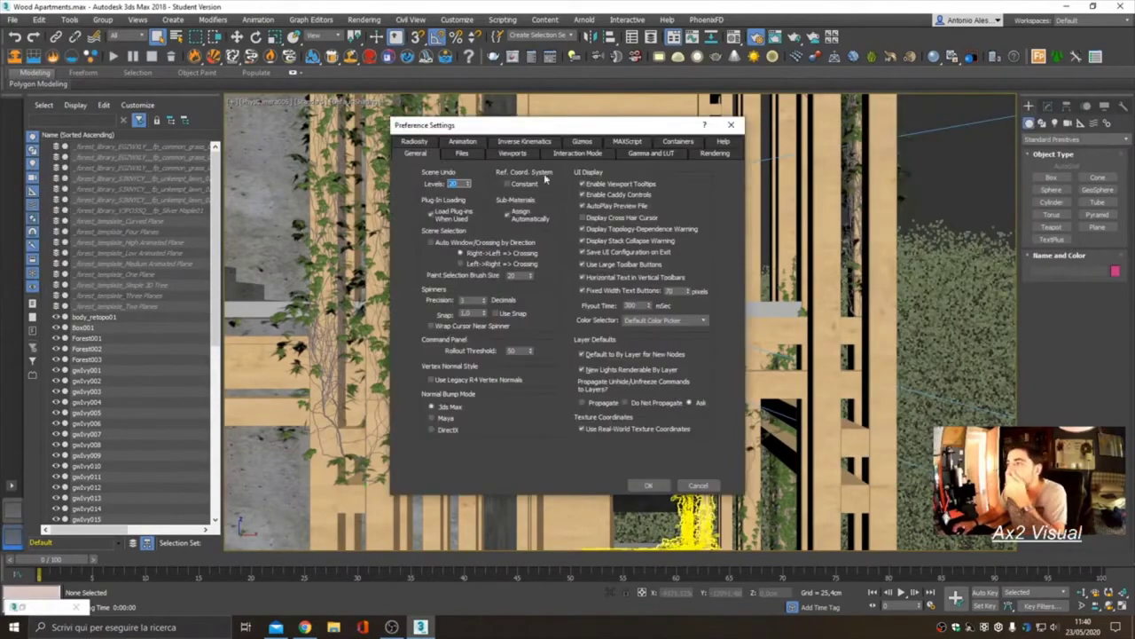
{"action": "left_click", "coordinate": [462, 152]}
{"action": "key", "text": "Escape"}
Browse the Customize and Tools menus, closing them without choosing anything
{"action": "left_click", "coordinate": [457, 20]}
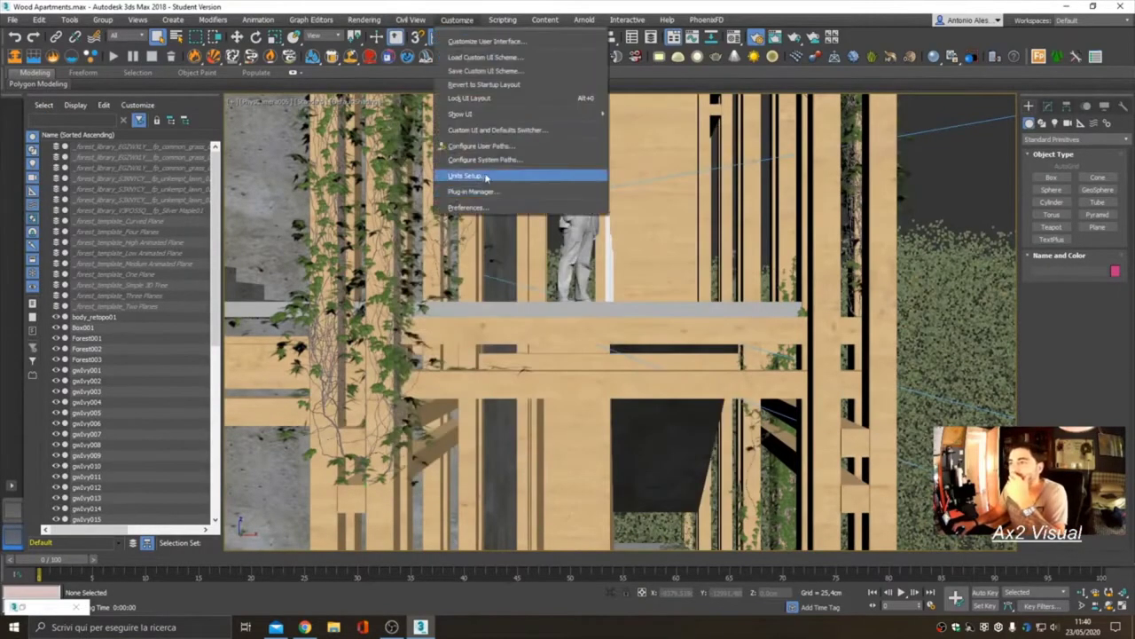
{"action": "left_click", "coordinate": [467, 207]}
{"action": "key", "text": "Escape"}
{"action": "left_click", "coordinate": [69, 20]}
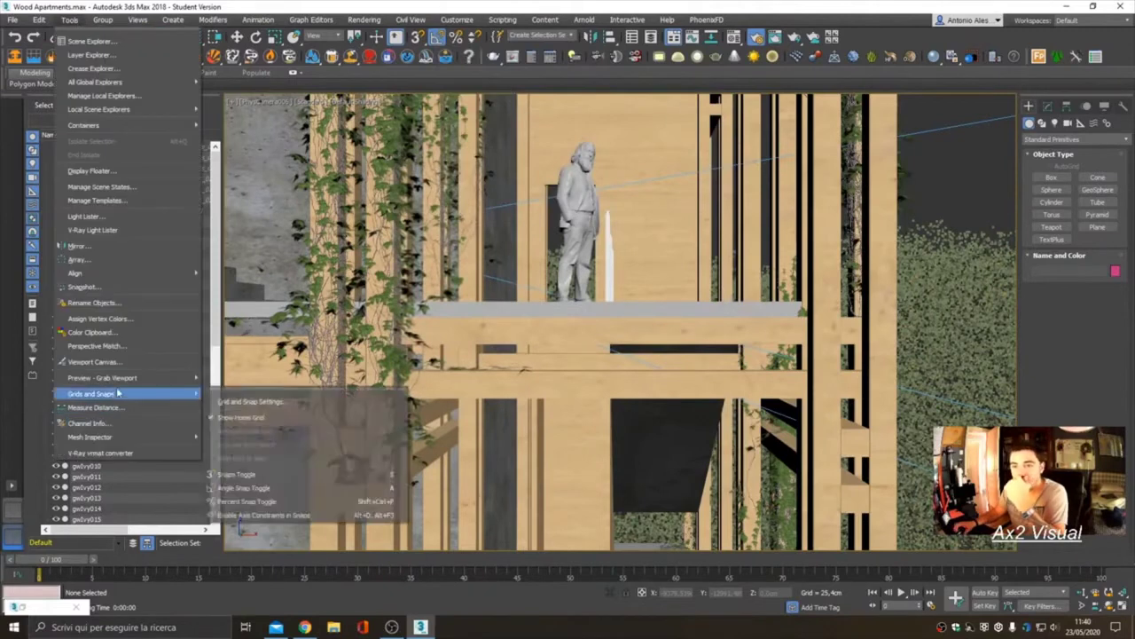
{"action": "mouse_move", "coordinate": [98, 378]}
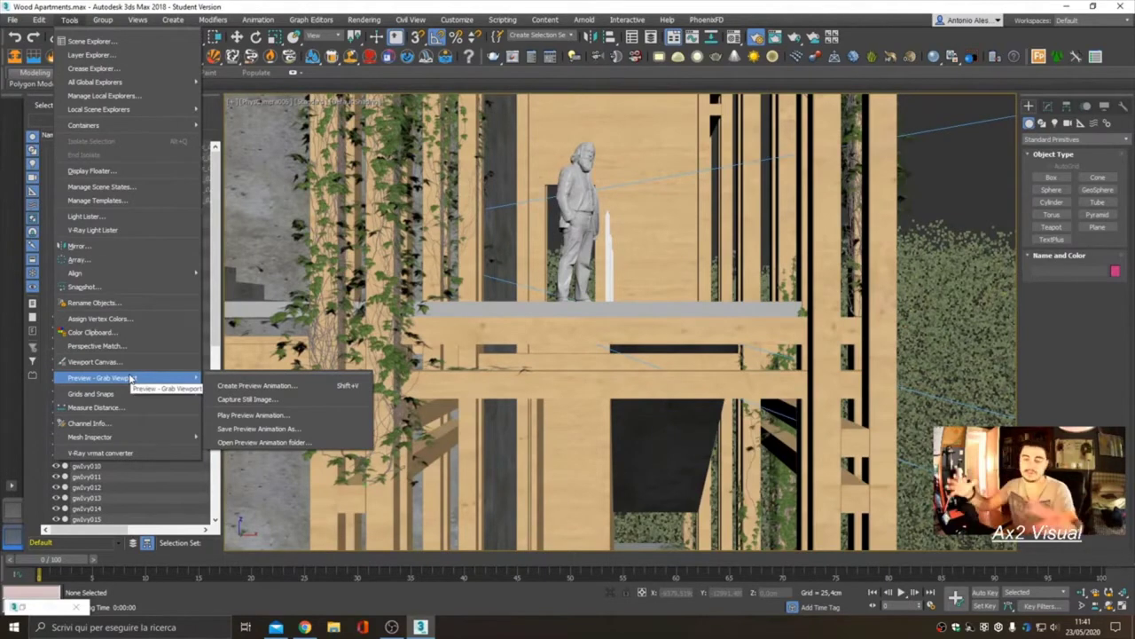
{"action": "left_click", "coordinate": [27, 432]}
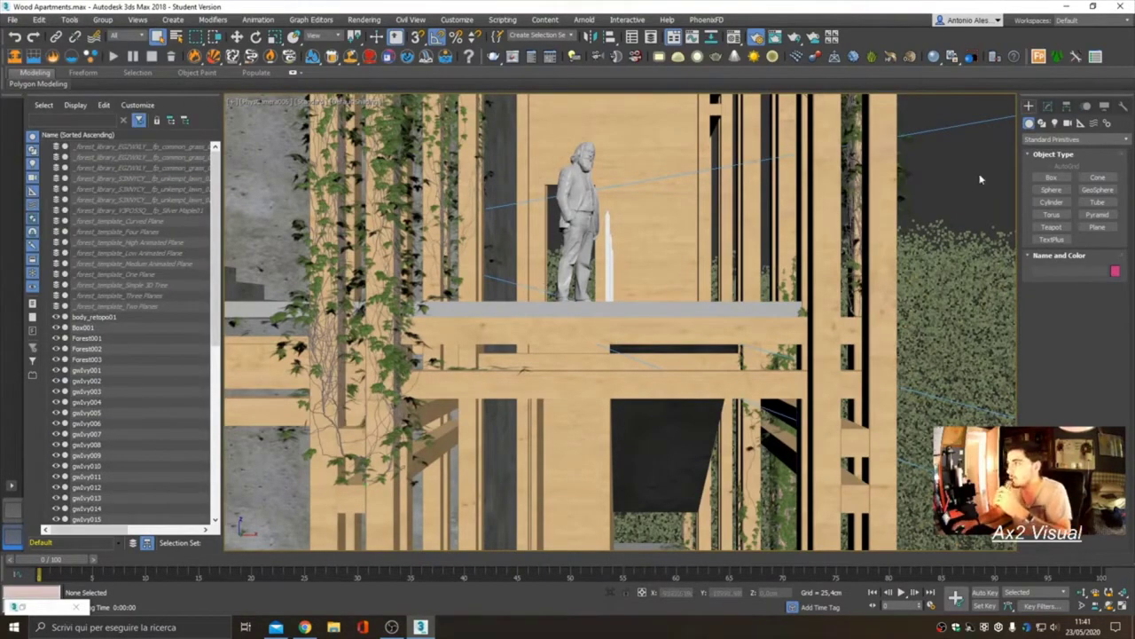
Switch from 3ds Max over to the web browser on the taskbar
{"action": "left_click", "coordinate": [304, 626]}
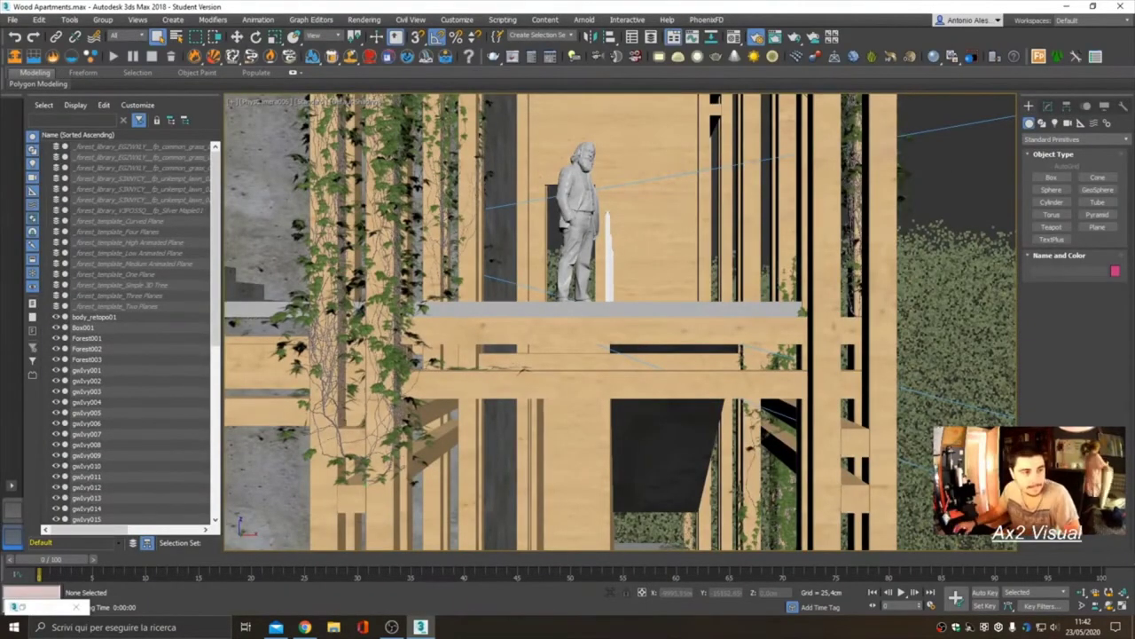
{"action": "left_click", "coordinate": [305, 627]}
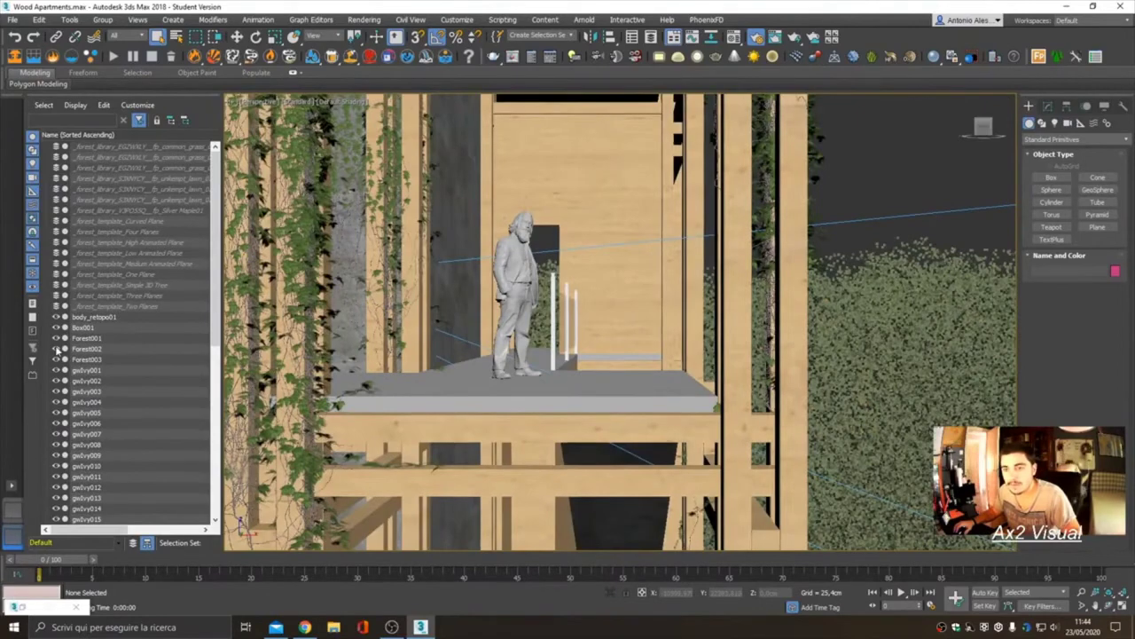
Hide the grass and forest, zoom onto ivy gwIvy015, and delete the ivy column gwIvy001
{"action": "scroll", "coordinate": [368, 325], "scroll_direction": "down", "scroll_amount": 5}
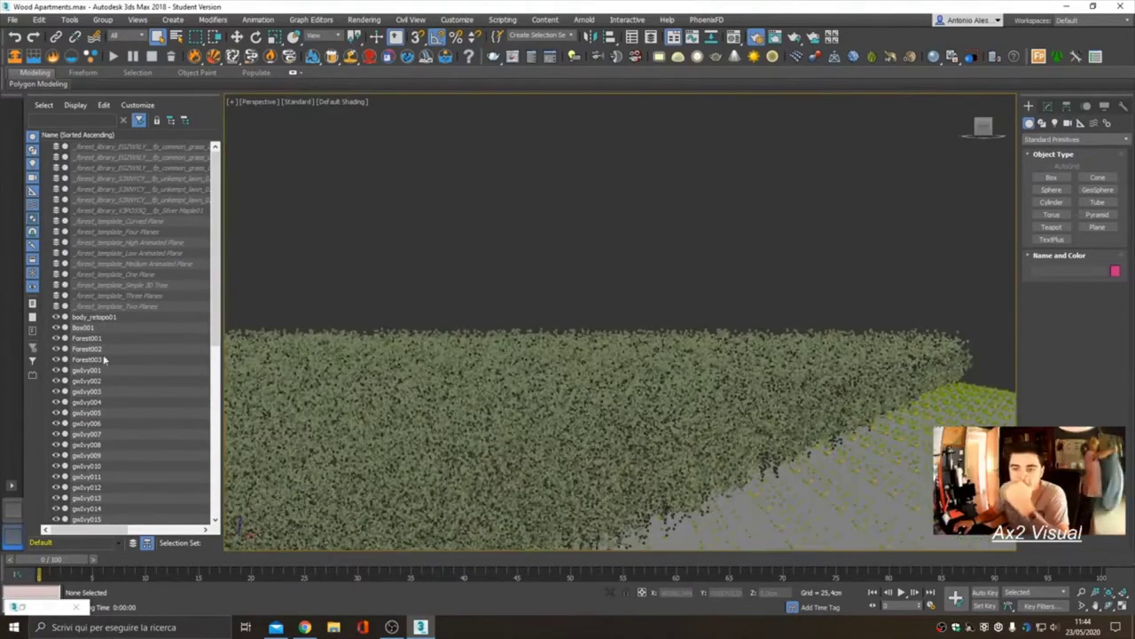
{"action": "scroll", "coordinate": [428, 317], "scroll_direction": "down", "scroll_amount": 3}
{"action": "middle_click_drag", "start_coordinate": [370, 339], "coordinate": [426, 266], "text": "alt"}
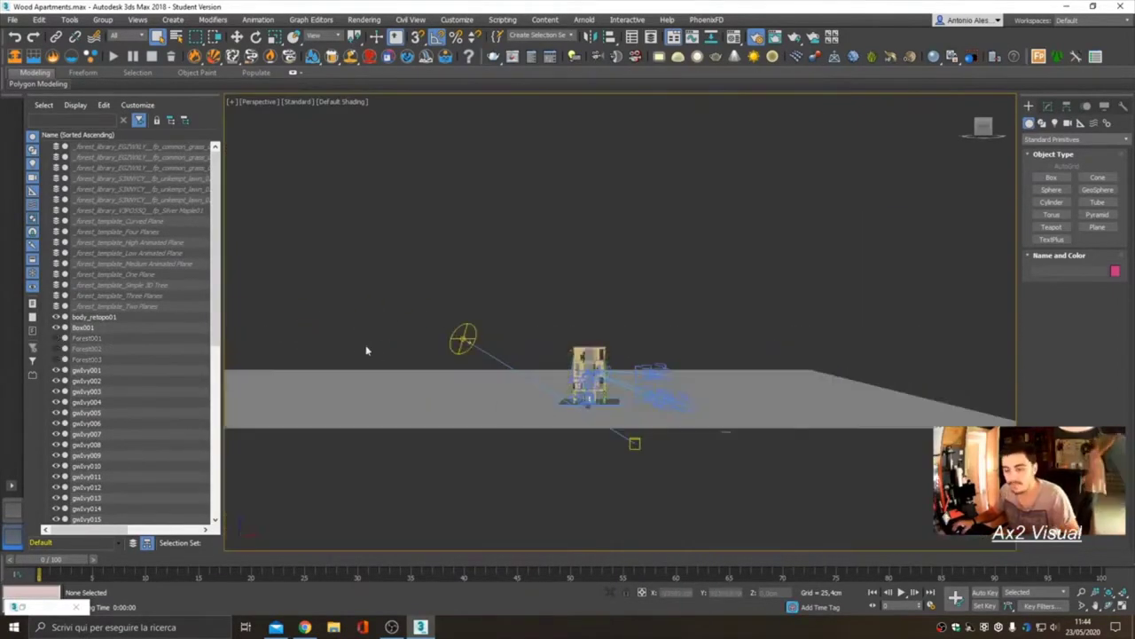
{"action": "key", "text": "z"}
{"action": "left_click", "coordinate": [86, 519]}
{"action": "key", "text": "z"}
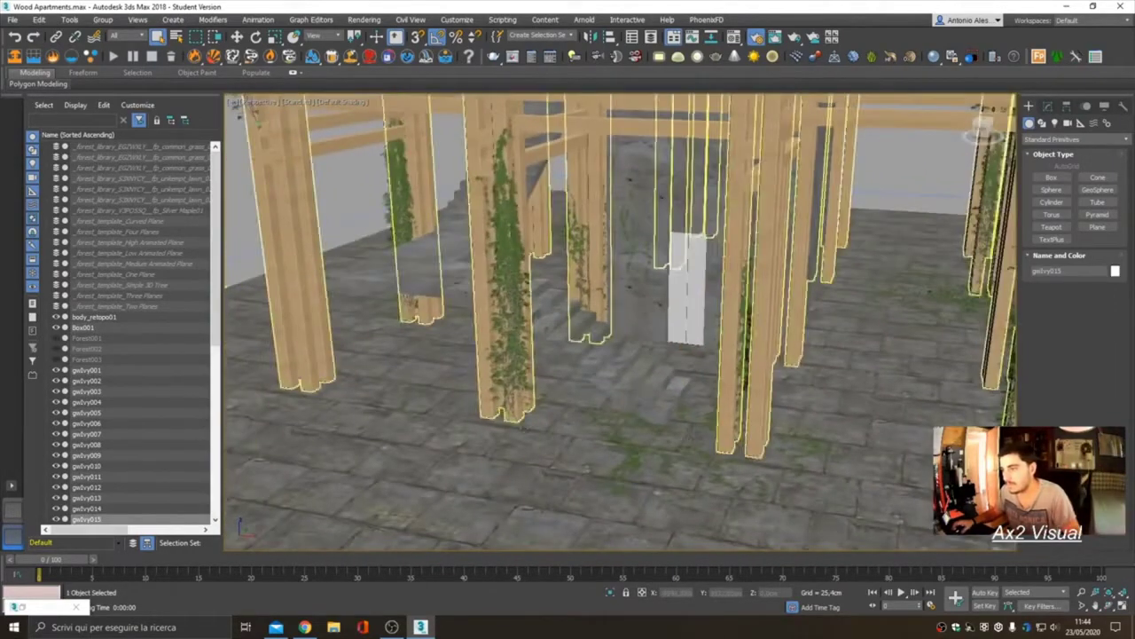
{"action": "left_click", "coordinate": [86, 370]}
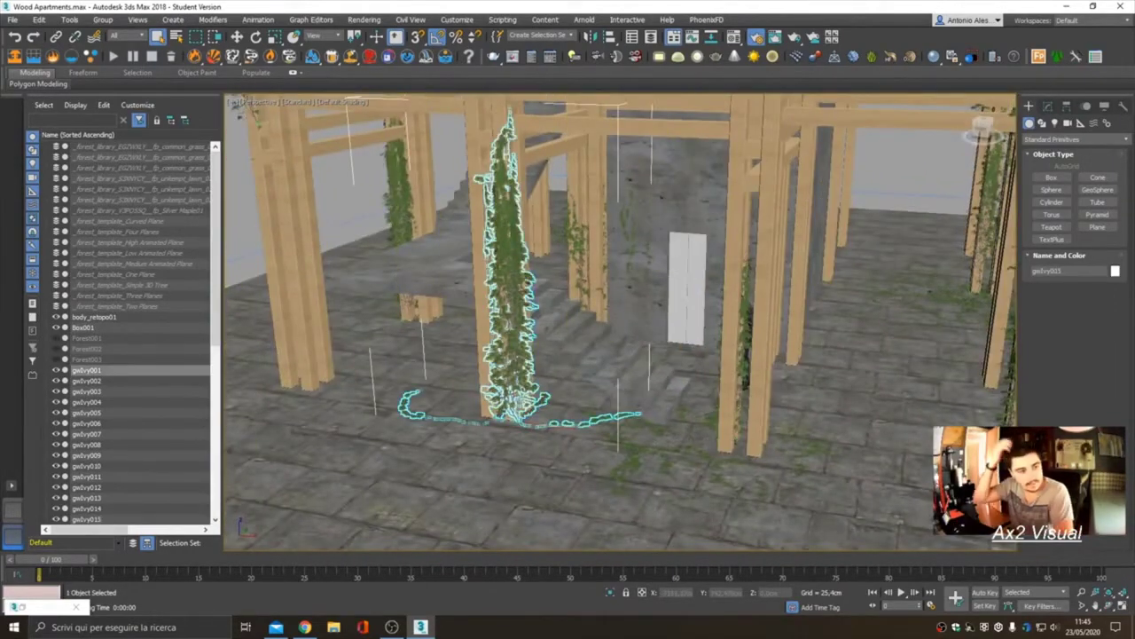
{"action": "key", "text": "Delete"}
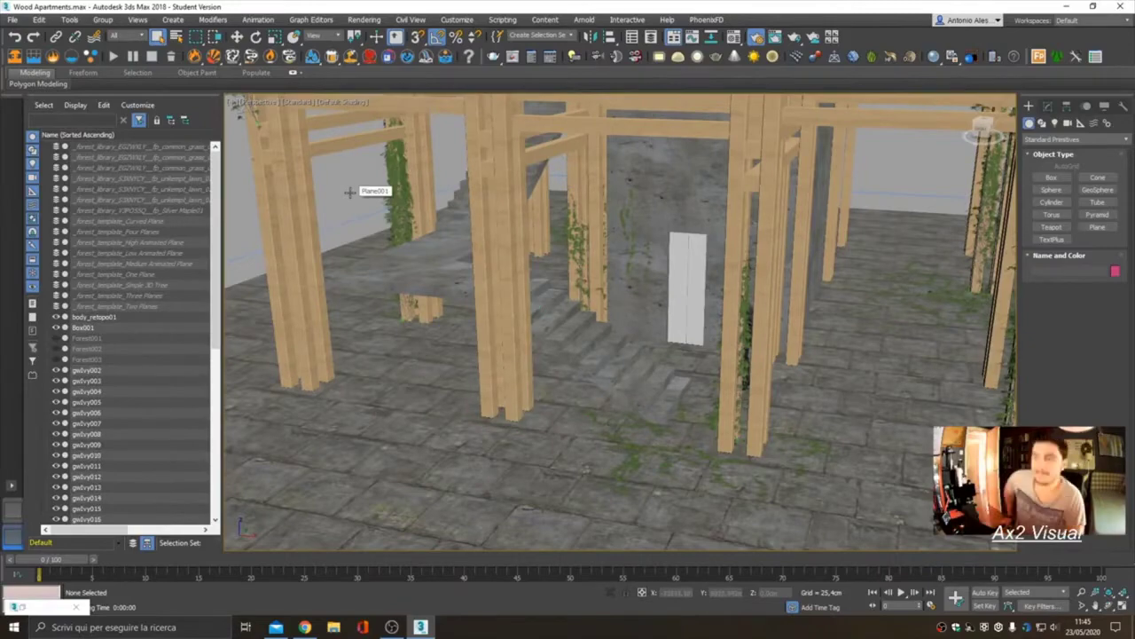
Zoom toward the wooden columns and select the PhysCamera007 camera
{"action": "scroll", "coordinate": [527, 380], "scroll_direction": "up", "scroll_amount": 3}
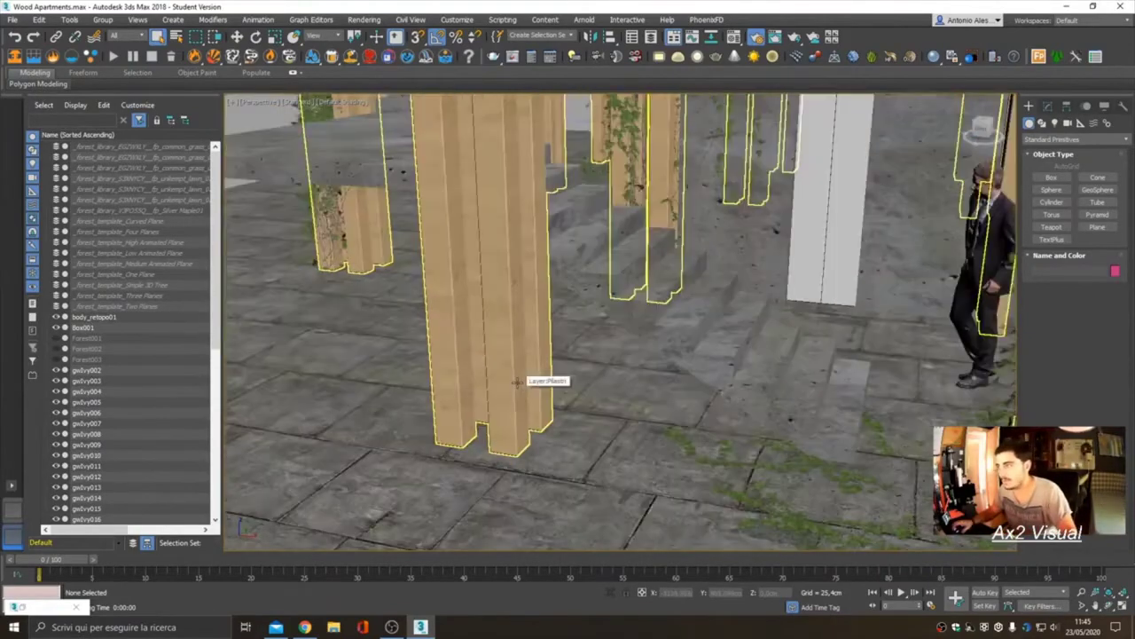
{"action": "scroll", "coordinate": [527, 364], "scroll_direction": "up", "scroll_amount": 2}
{"action": "scroll", "coordinate": [526, 359], "scroll_direction": "up", "scroll_amount": 1}
{"action": "scroll", "coordinate": [598, 286], "scroll_direction": "up", "scroll_amount": 2}
{"action": "scroll", "coordinate": [580, 271], "scroll_direction": "up", "scroll_amount": 1}
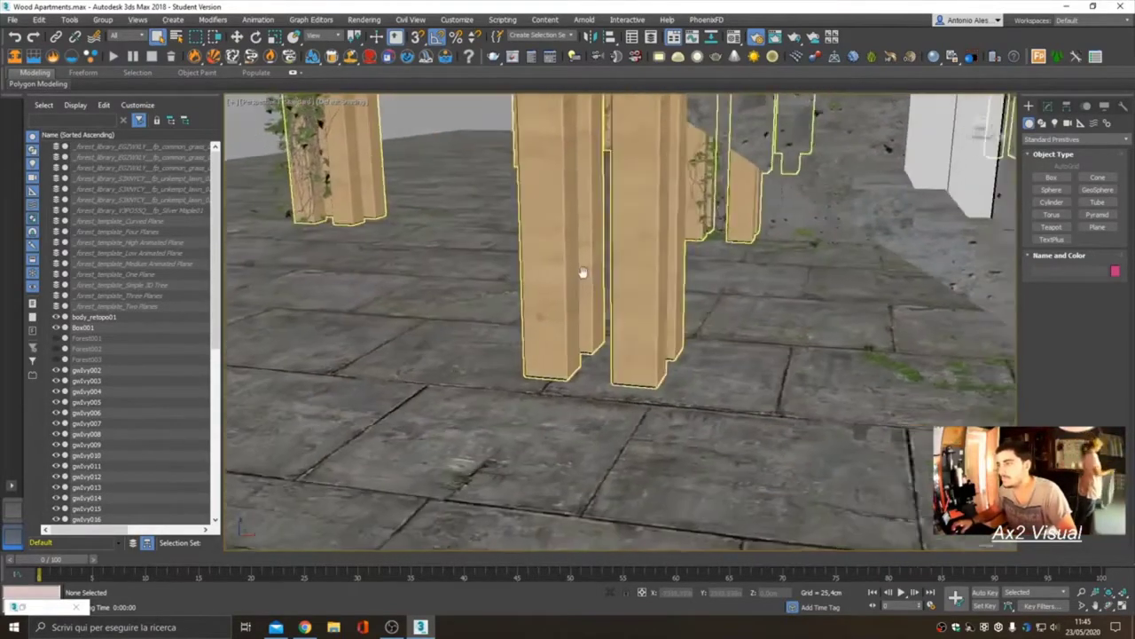
{"action": "scroll", "coordinate": [537, 292], "scroll_direction": "down", "scroll_amount": 1}
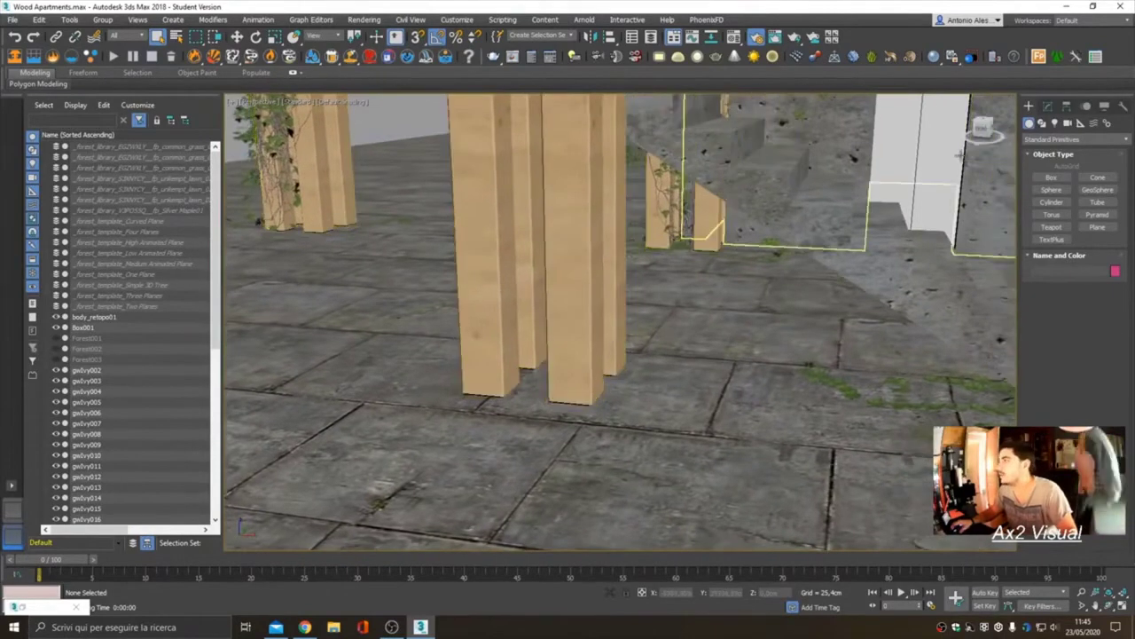
{"action": "left_click", "coordinate": [781, 265]}
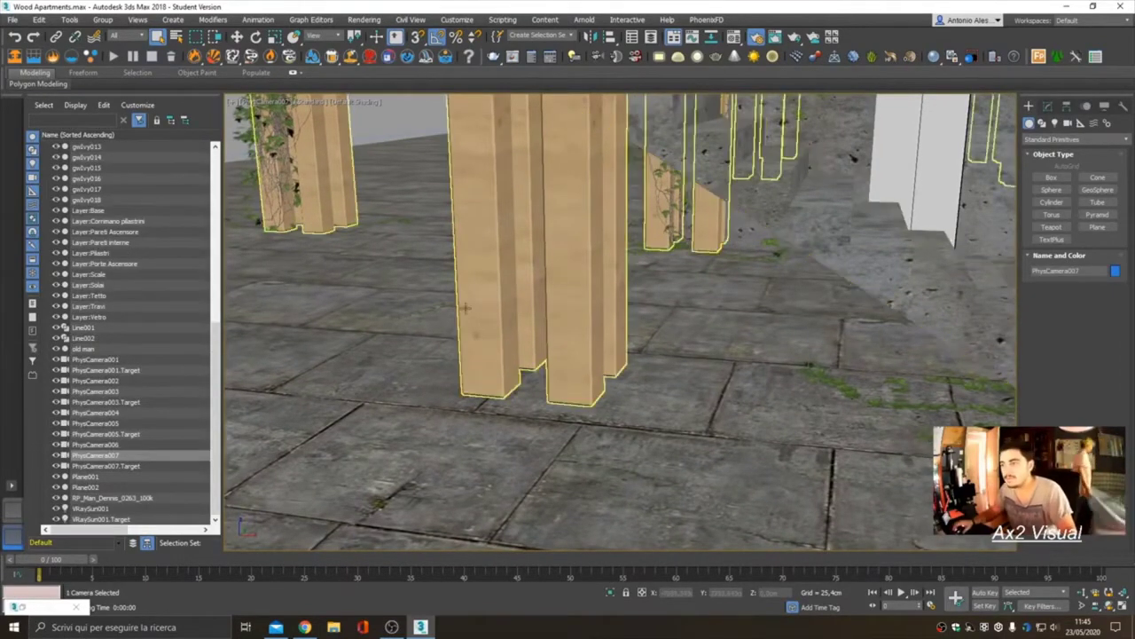
Show PhysCamera007's parameters and start a V-Ray render of its view
{"action": "left_click", "coordinate": [1048, 105]}
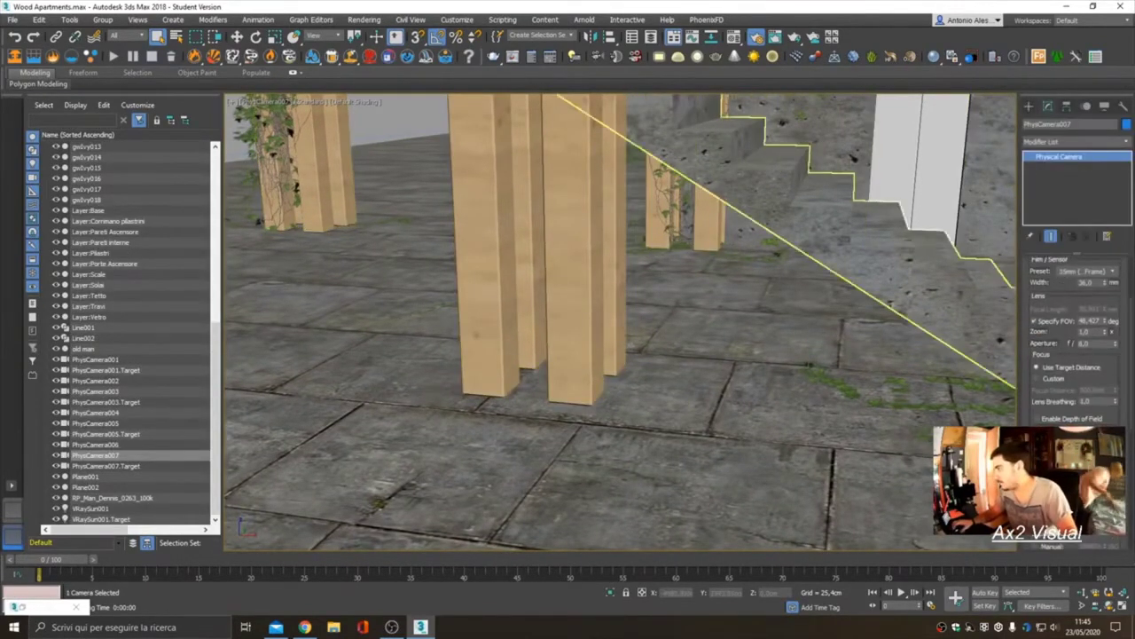
{"action": "scroll", "coordinate": [1073, 337], "scroll_direction": "down", "scroll_amount": 3}
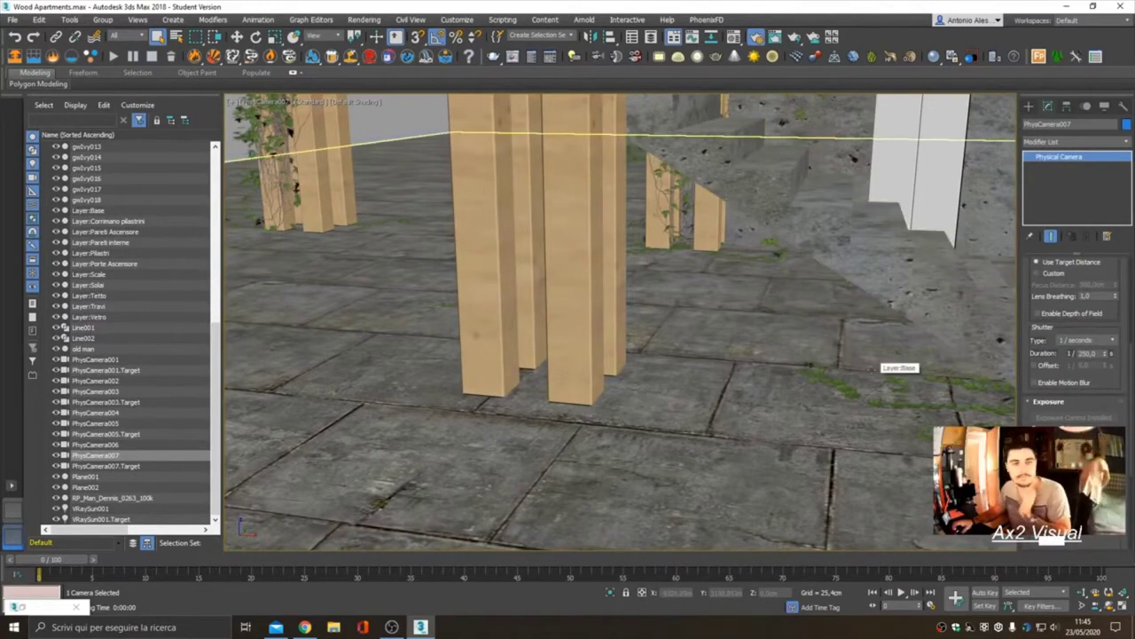
{"action": "key", "text": "F10"}
{"action": "left_click", "coordinate": [1041, 141]}
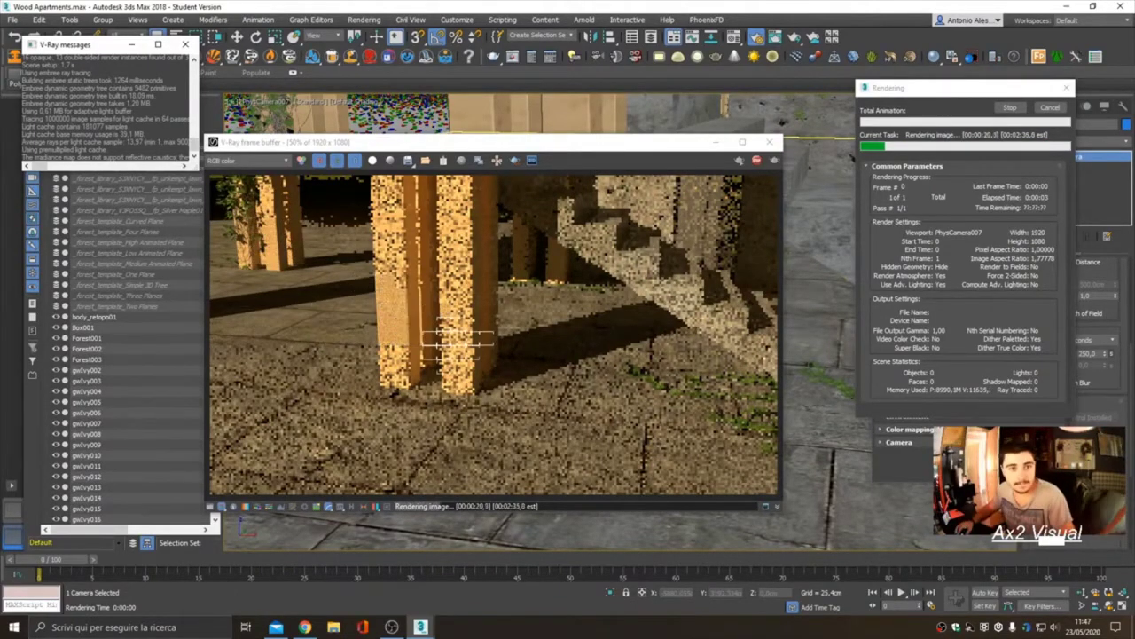
Zoom and pan the V-Ray frame buffer to inspect the wooden pillars up close
{"action": "scroll", "coordinate": [447, 345], "scroll_direction": "up", "scroll_amount": 3}
{"action": "scroll", "coordinate": [391, 317], "scroll_direction": "down", "scroll_amount": 2}
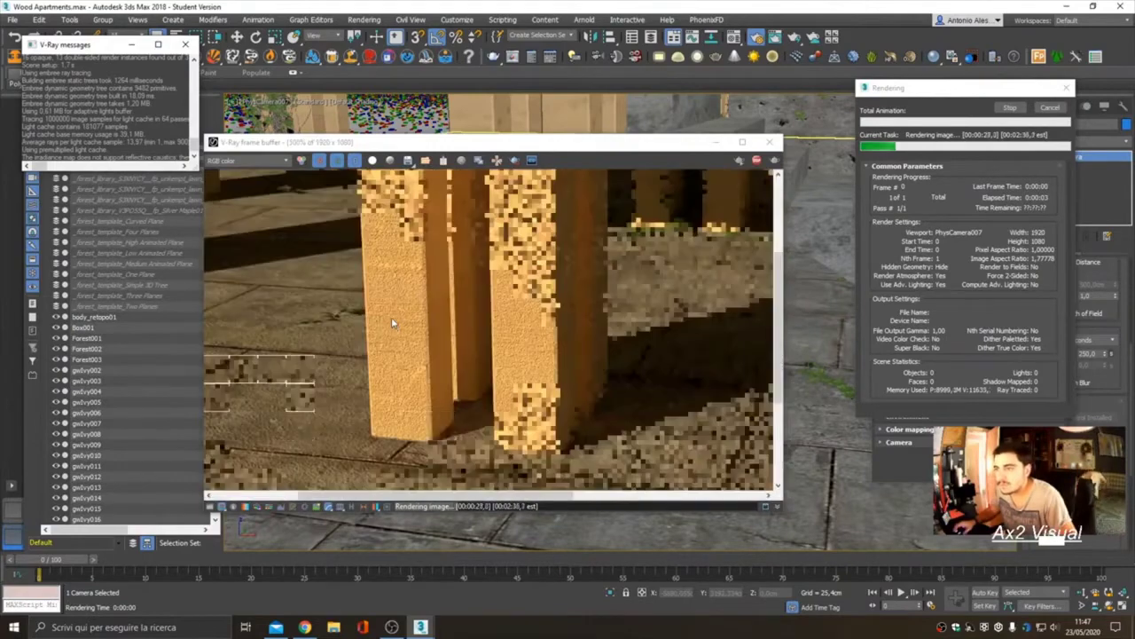
{"action": "scroll", "coordinate": [391, 317], "scroll_direction": "down", "scroll_amount": 1}
{"action": "scroll", "coordinate": [399, 359], "scroll_direction": "up", "scroll_amount": 1}
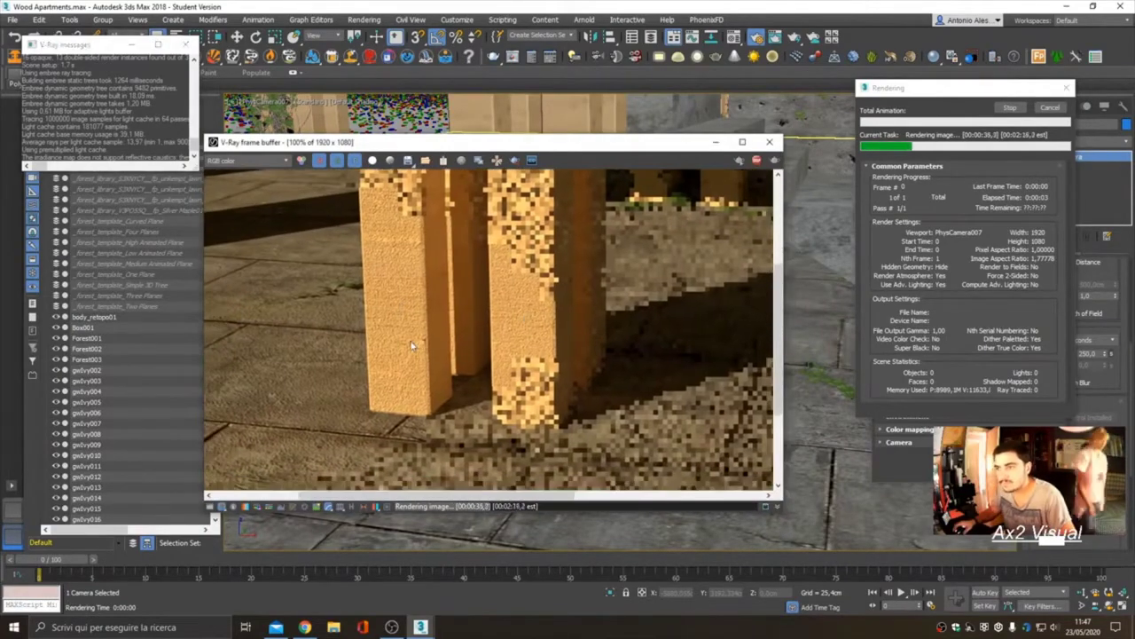
{"action": "scroll", "coordinate": [399, 359], "scroll_direction": "down", "scroll_amount": 3}
{"action": "middle_click_drag", "start_coordinate": [415, 315], "coordinate": [401, 371]}
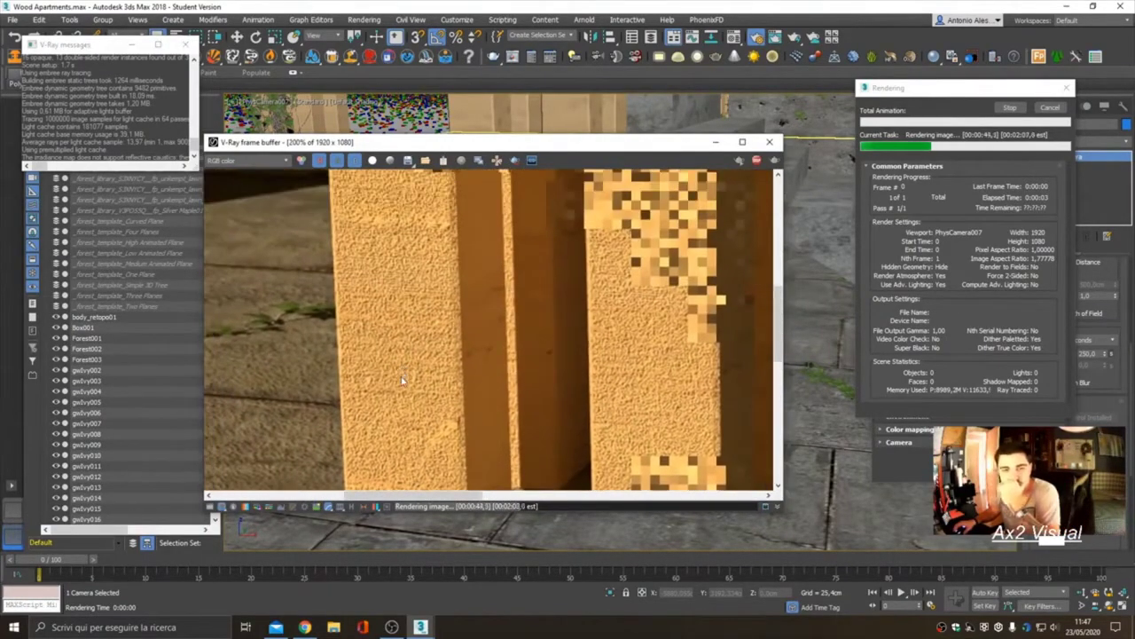
{"action": "scroll", "coordinate": [402, 379], "scroll_direction": "down", "scroll_amount": 2}
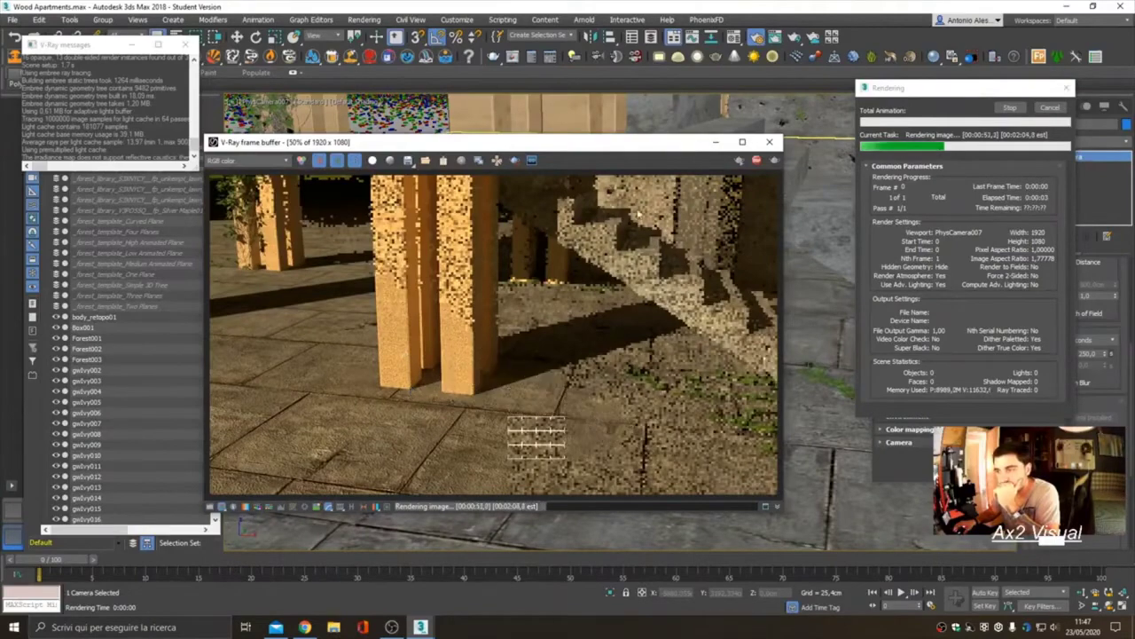
{"action": "key", "text": "F10"}
Preview the wood material, close the Material Editor, and show the pillars' UVW Map parameters
{"action": "key", "text": "m"}
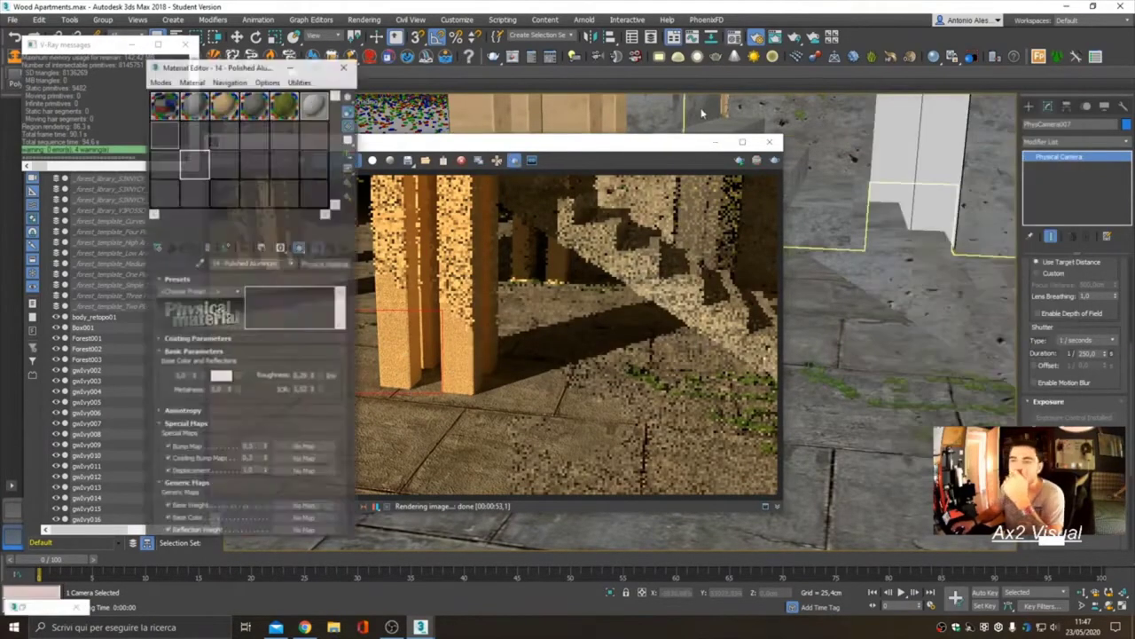
{"action": "key", "text": "m"}
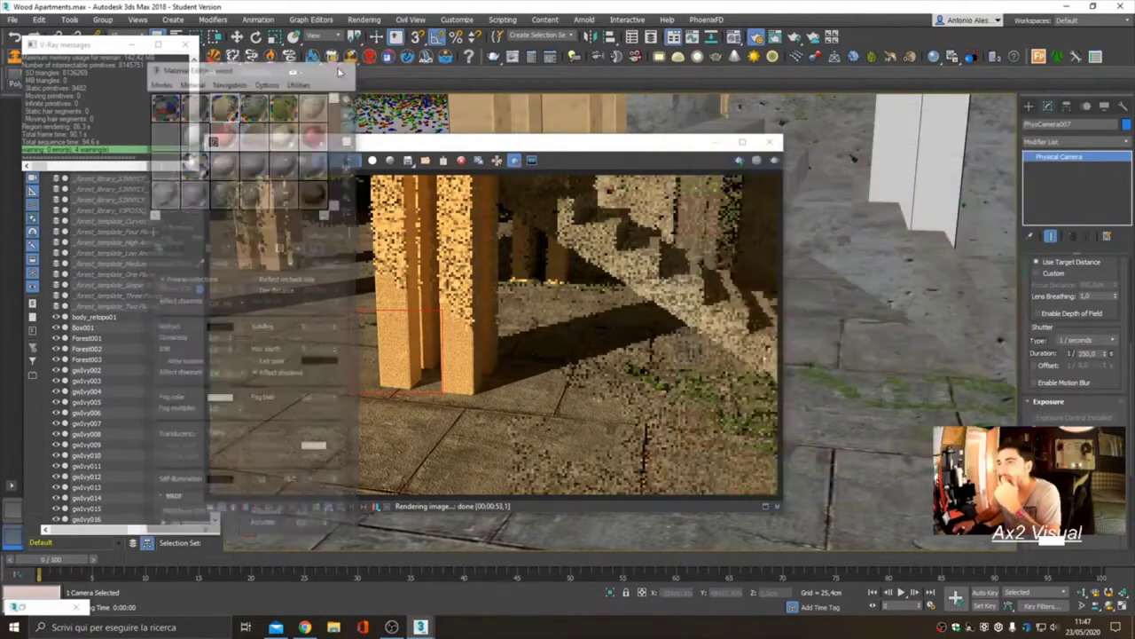
{"action": "left_click", "coordinate": [1062, 167]}
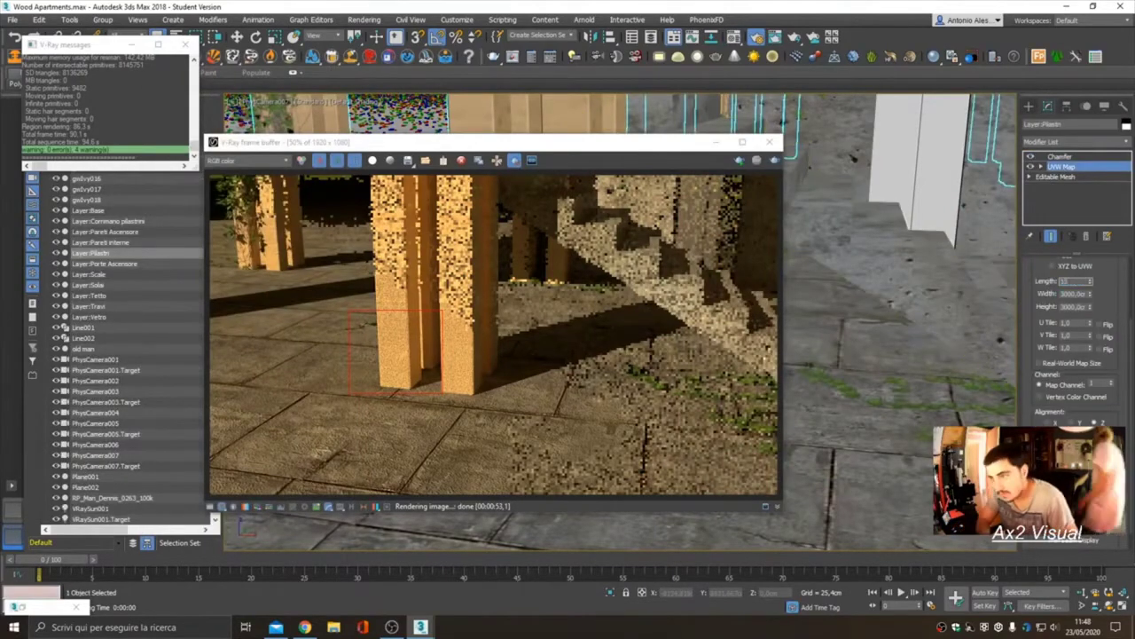
Set the UVW Map length, width and height to 500 cm and re-render the region
{"action": "left_click", "coordinate": [774, 162]}
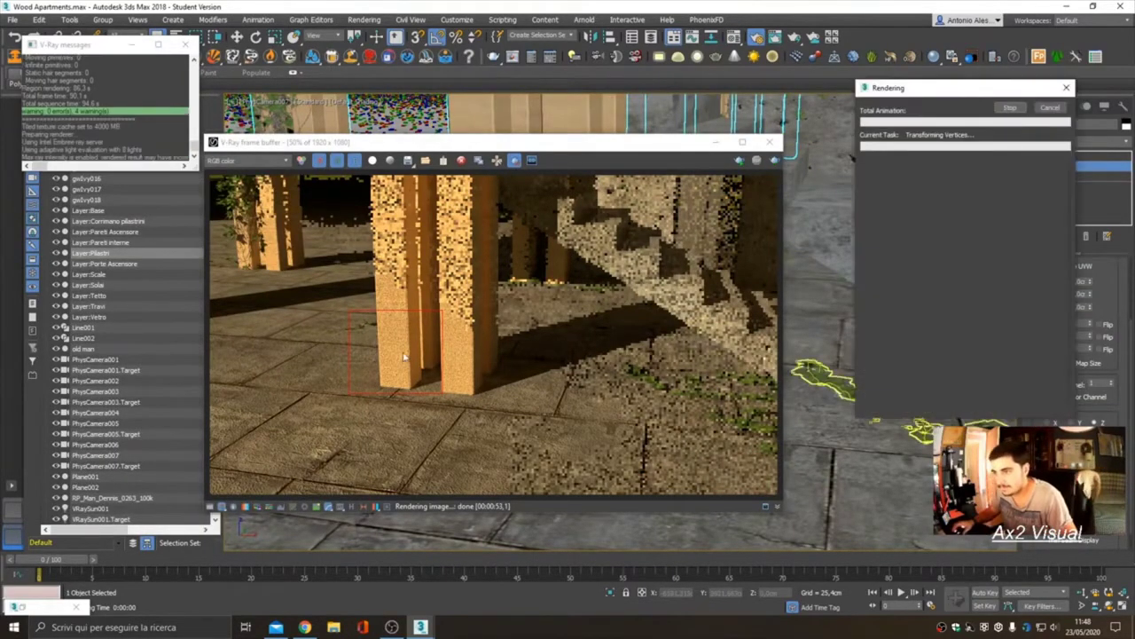
{"action": "scroll", "coordinate": [396, 373], "scroll_direction": "up", "scroll_amount": 2}
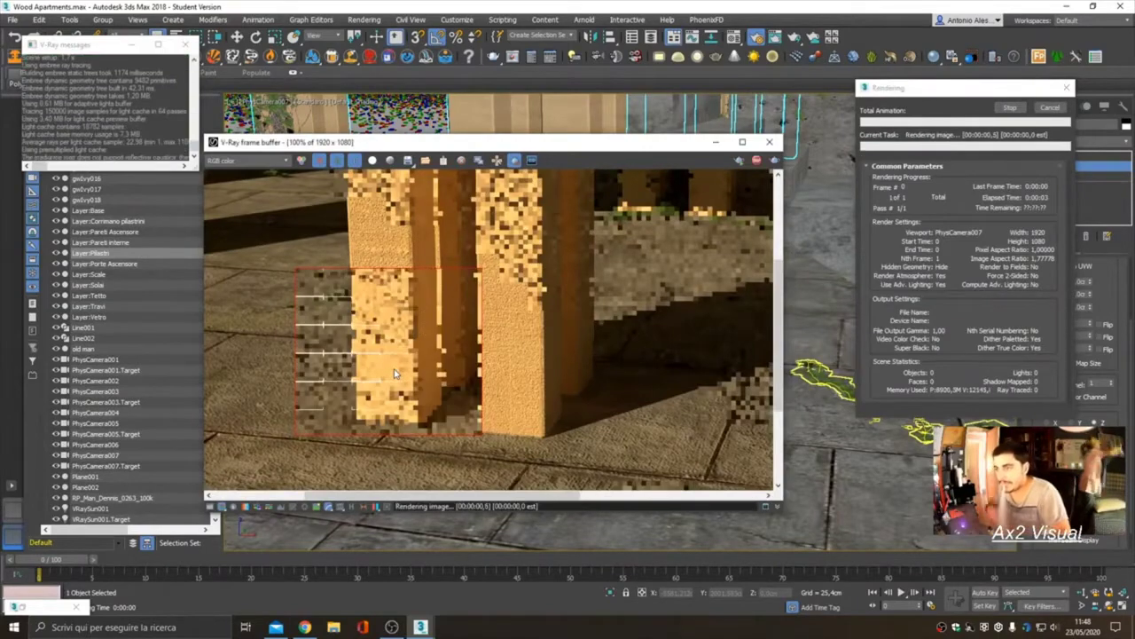
{"action": "left_click", "coordinate": [662, 357]}
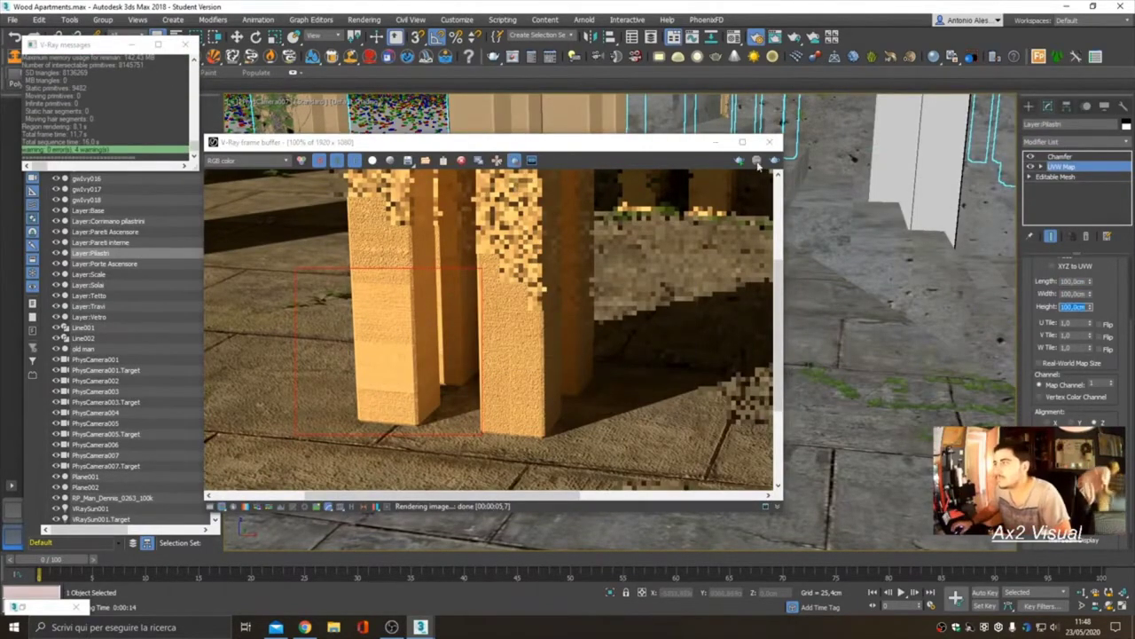
{"action": "left_click", "coordinate": [757, 161]}
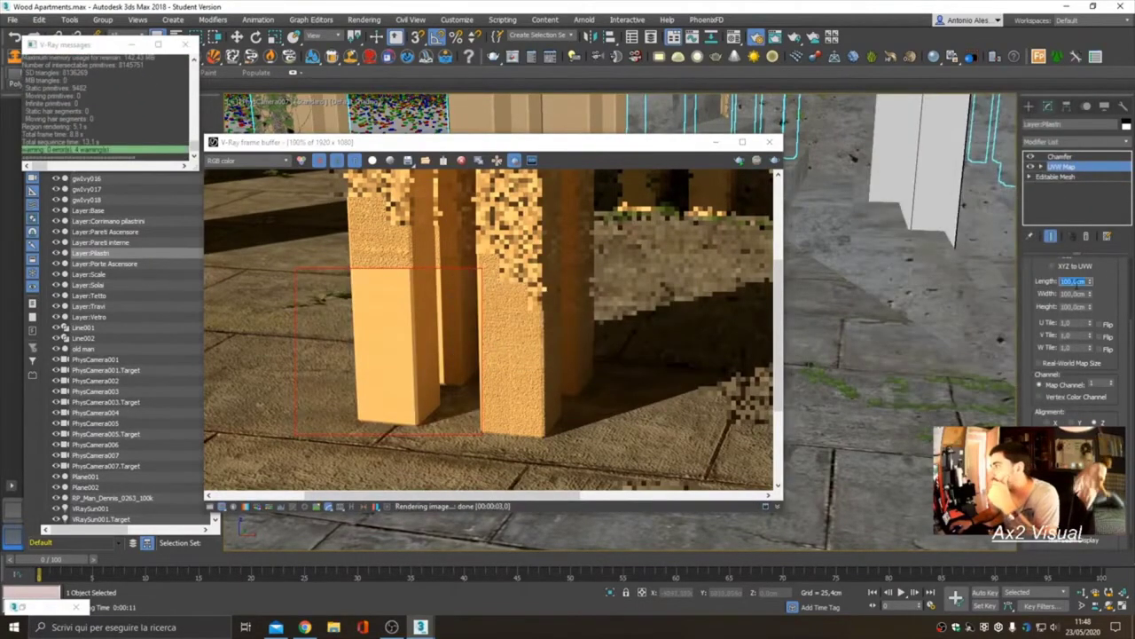
{"action": "key", "text": "Tab"}
{"action": "key", "text": "shift+q"}
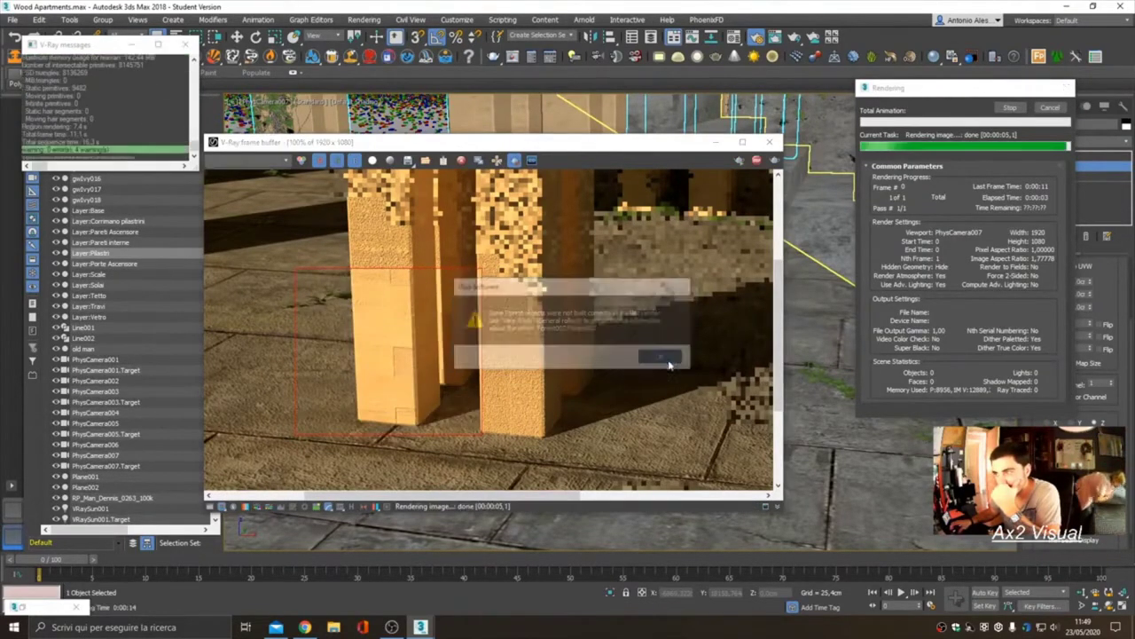
{"action": "key", "text": "shift+q"}
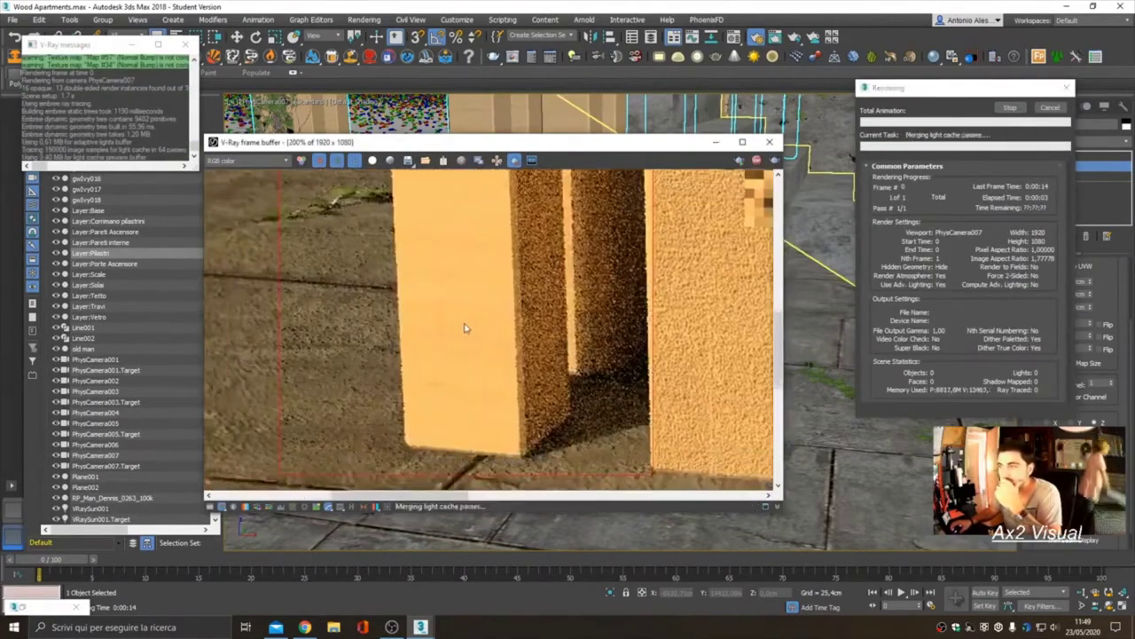
{"action": "left_click", "coordinate": [646, 361]}
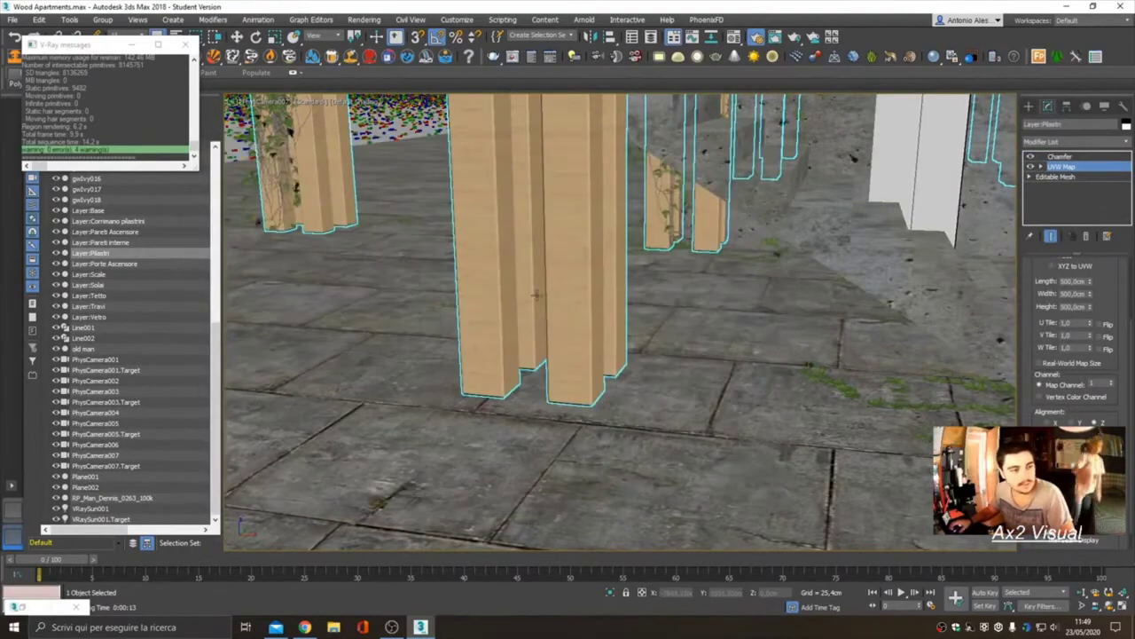
Choose the gwIvy object type for creation and turn on 3D snapping
{"action": "left_click", "coordinate": [1029, 105]}
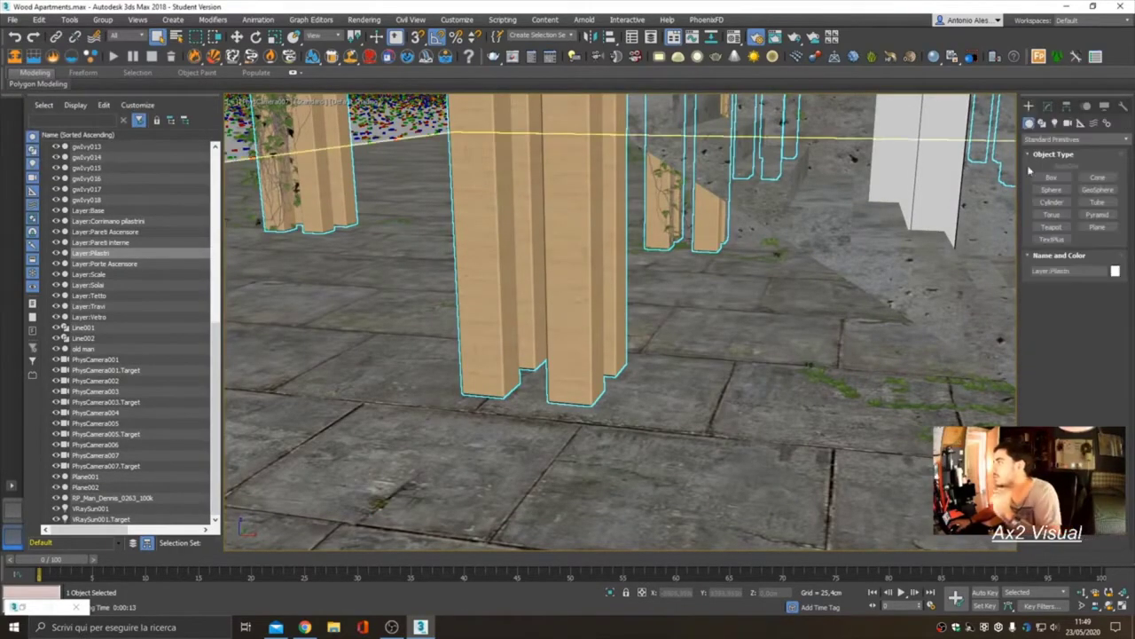
{"action": "left_click", "coordinate": [1075, 140]}
{"action": "left_click", "coordinate": [1061, 302]}
{"action": "left_click", "coordinate": [1051, 178]}
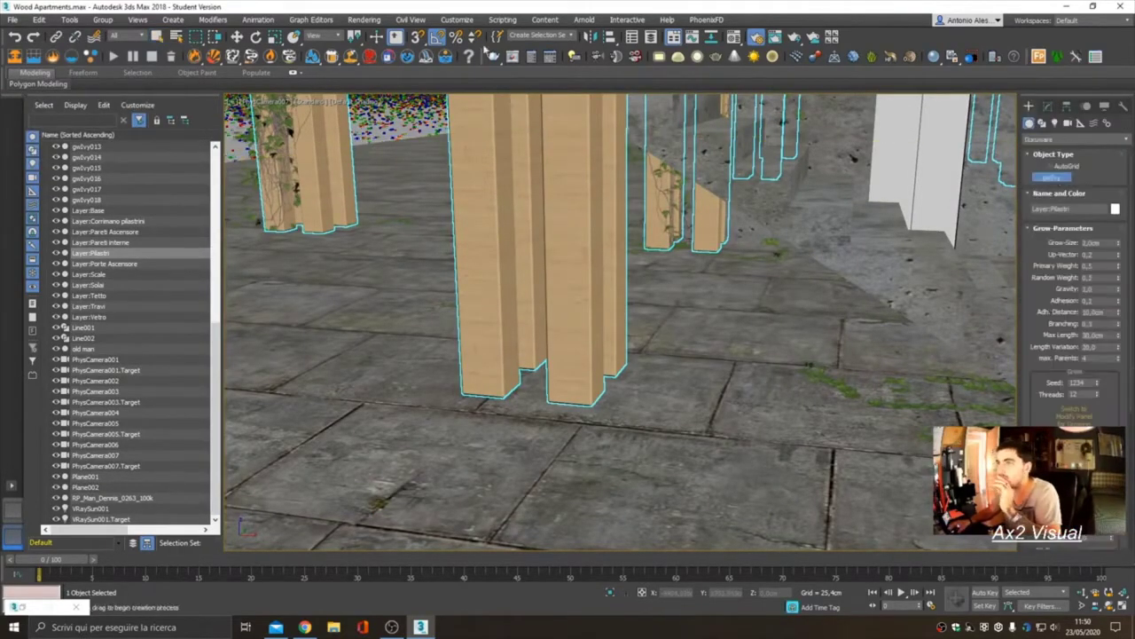
{"action": "left_click", "coordinate": [417, 37]}
{"action": "right_click", "coordinate": [417, 37]}
{"action": "left_click", "coordinate": [658, 223]}
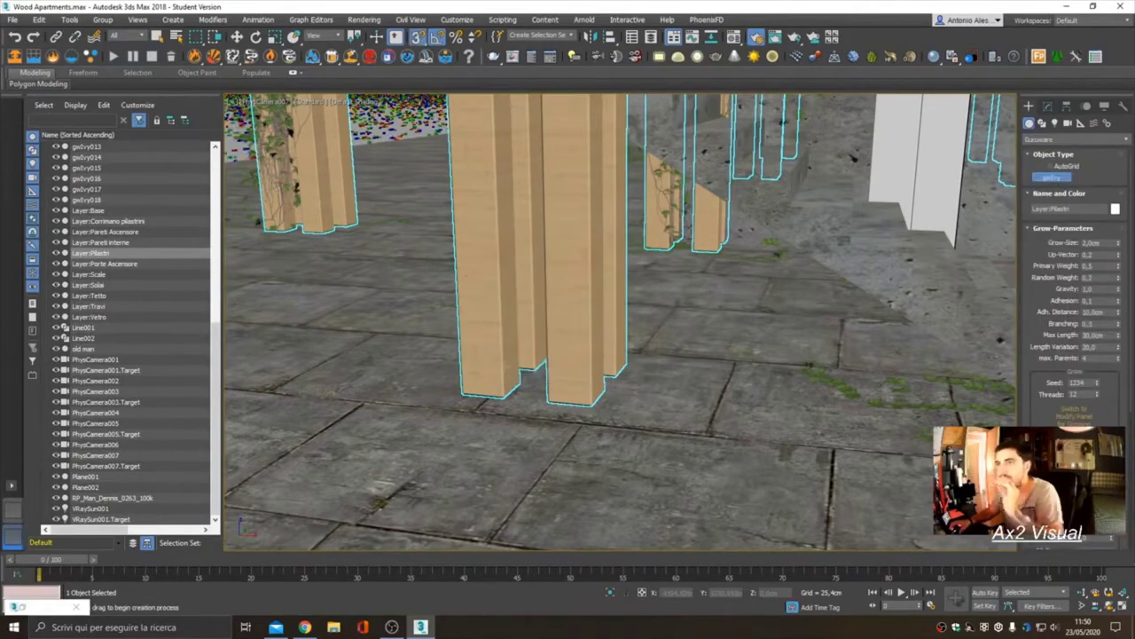
Switch the viewport to Perspective and grow a new ivy from the pillar base
{"action": "left_click", "coordinate": [262, 102]}
{"action": "left_click", "coordinate": [293, 156]}
{"action": "scroll", "coordinate": [532, 319], "scroll_direction": "up", "scroll_amount": 5}
{"action": "scroll", "coordinate": [621, 319], "scroll_direction": "up", "scroll_amount": 2}
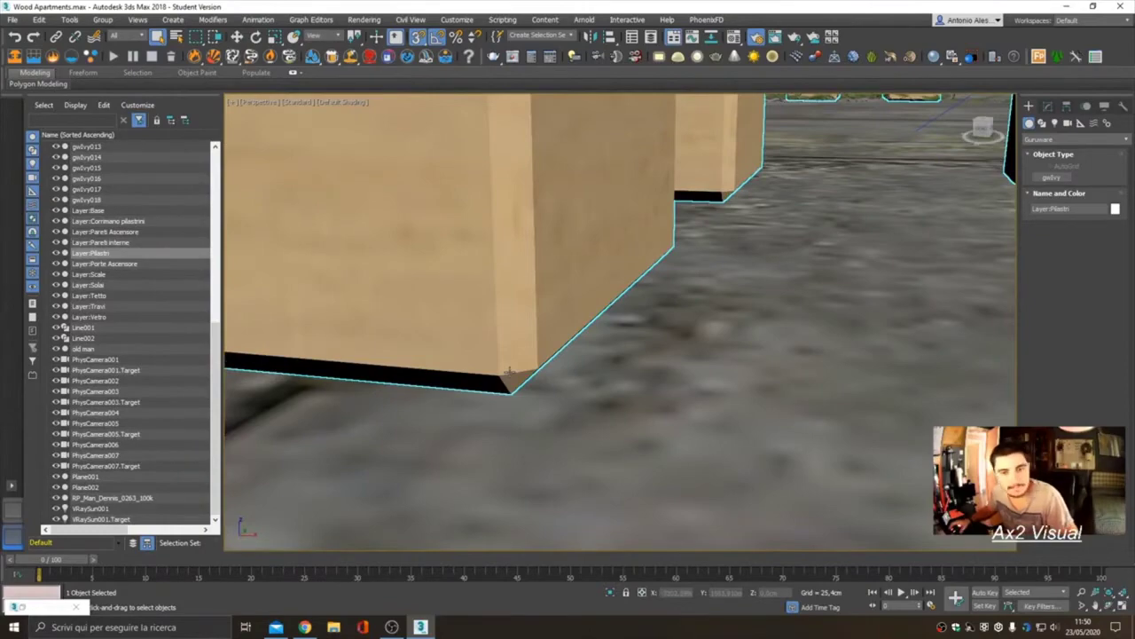
{"action": "left_click", "coordinate": [1051, 177]}
{"action": "left_click", "coordinate": [577, 408]}
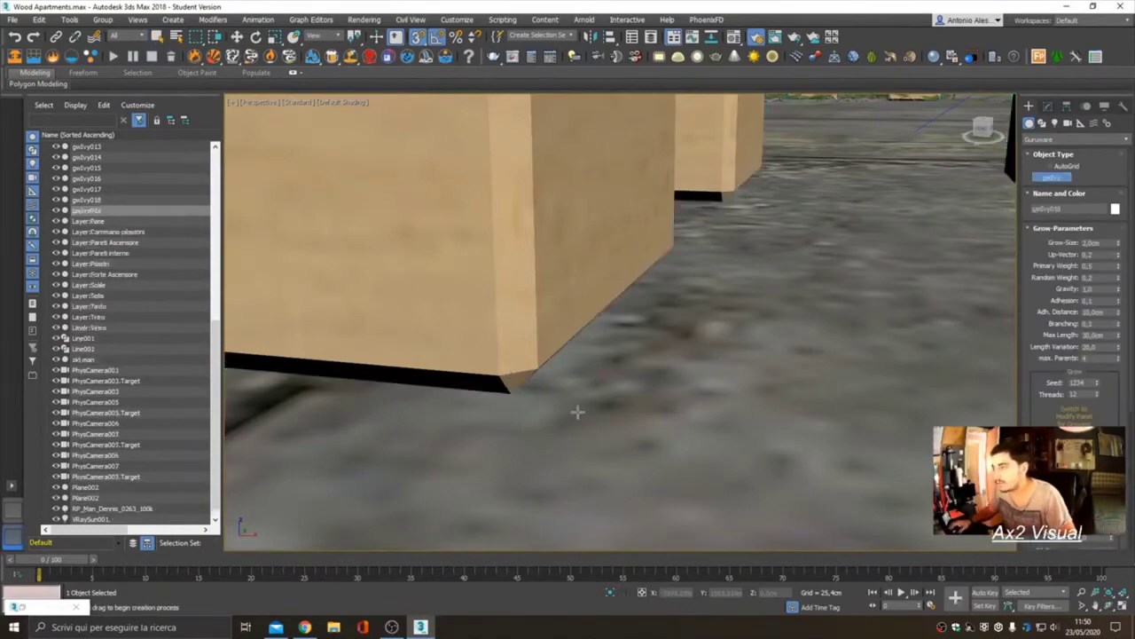
{"action": "left_click", "coordinate": [510, 399]}
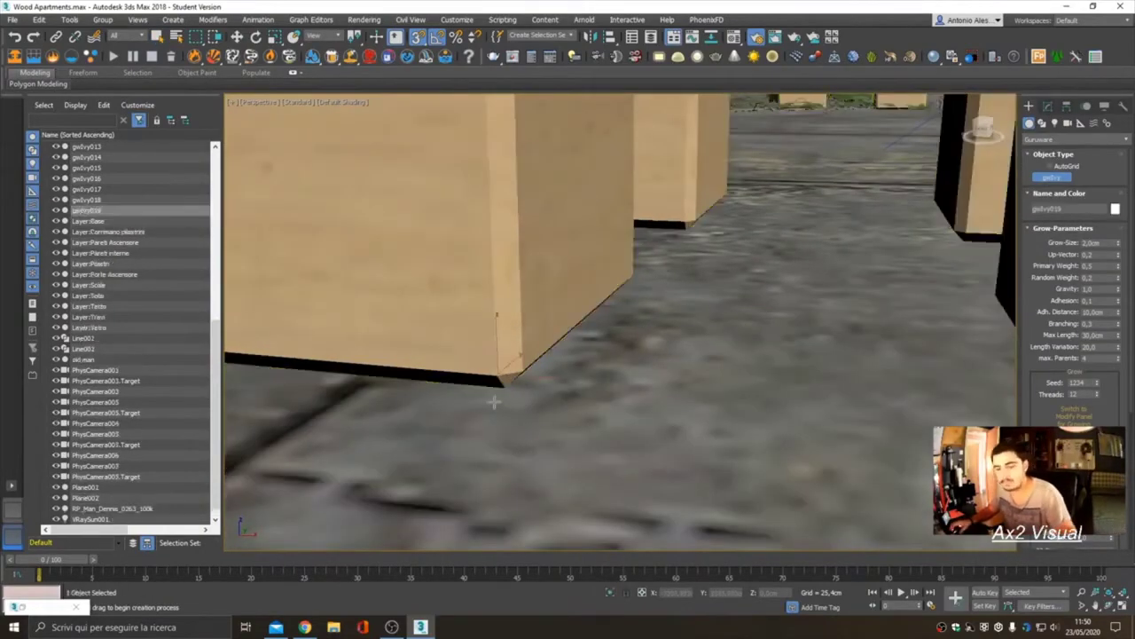
Zoom in, plant the ivy at the pillar corner, and finish ivy creation
{"action": "scroll", "coordinate": [510, 399], "scroll_direction": "up", "scroll_amount": 5}
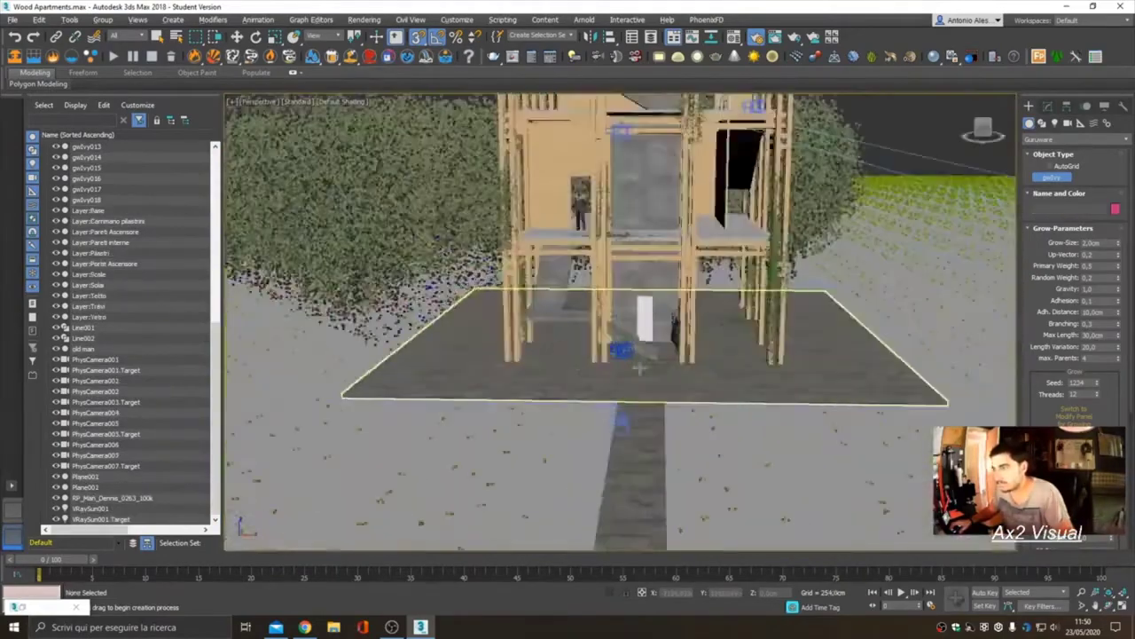
{"action": "scroll", "coordinate": [533, 355], "scroll_direction": "up", "scroll_amount": 5}
{"action": "scroll", "coordinate": [554, 271], "scroll_direction": "up", "scroll_amount": 5}
{"action": "scroll", "coordinate": [532, 311], "scroll_direction": "up", "scroll_amount": 5}
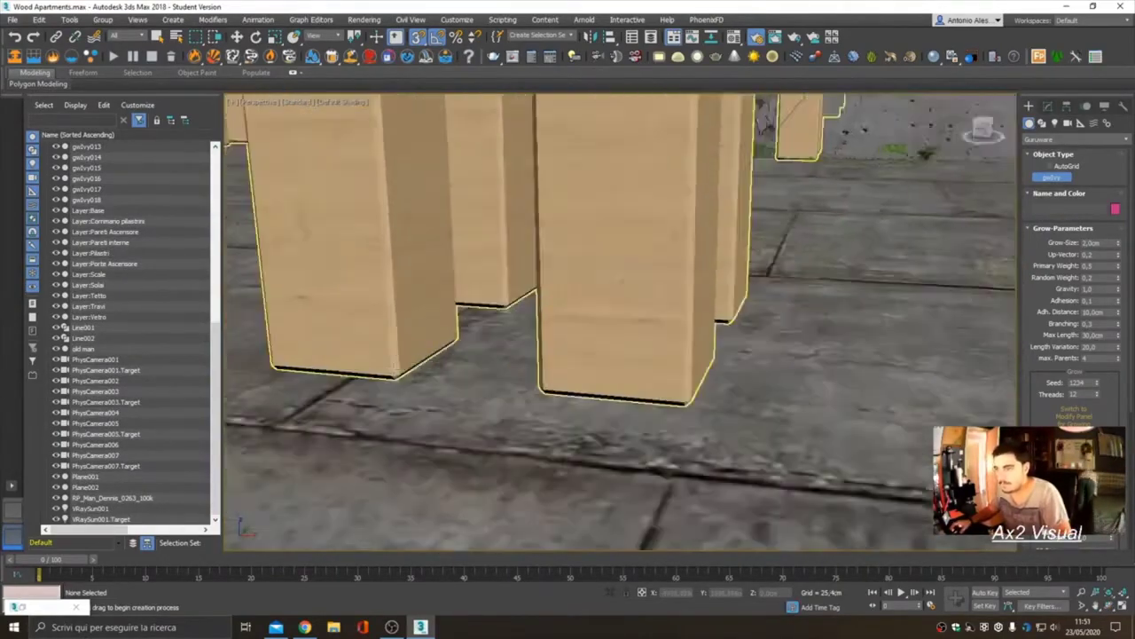
{"action": "scroll", "coordinate": [435, 374], "scroll_direction": "up", "scroll_amount": 5}
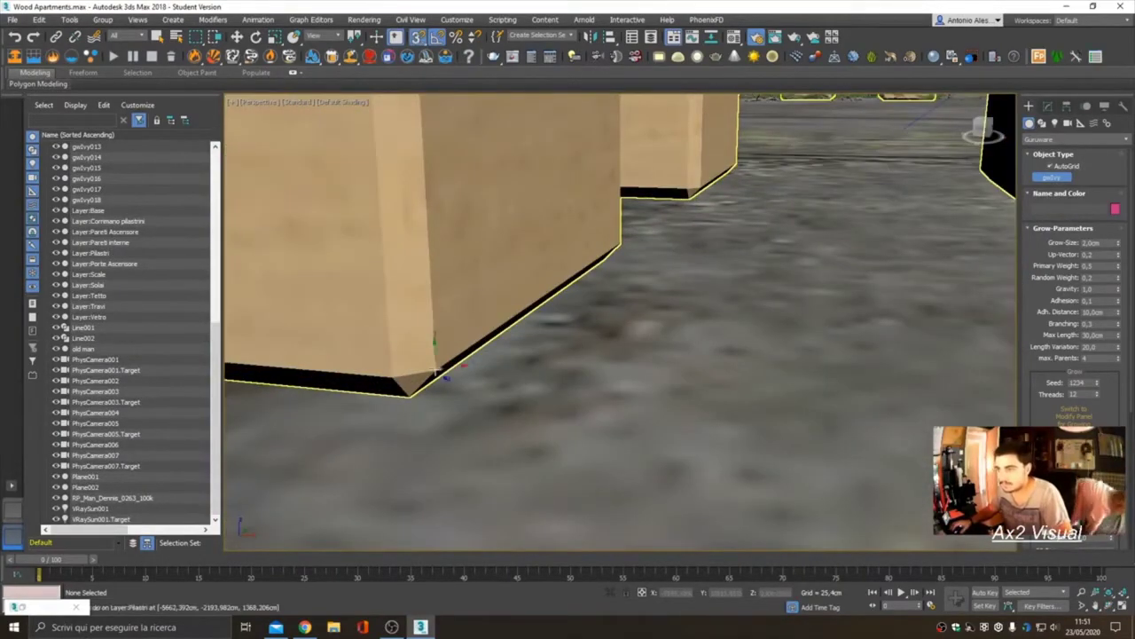
{"action": "left_click", "coordinate": [503, 391]}
{"action": "scroll", "coordinate": [503, 391], "scroll_direction": "up", "scroll_amount": 3}
{"action": "scroll", "coordinate": [479, 392], "scroll_direction": "up", "scroll_amount": 3}
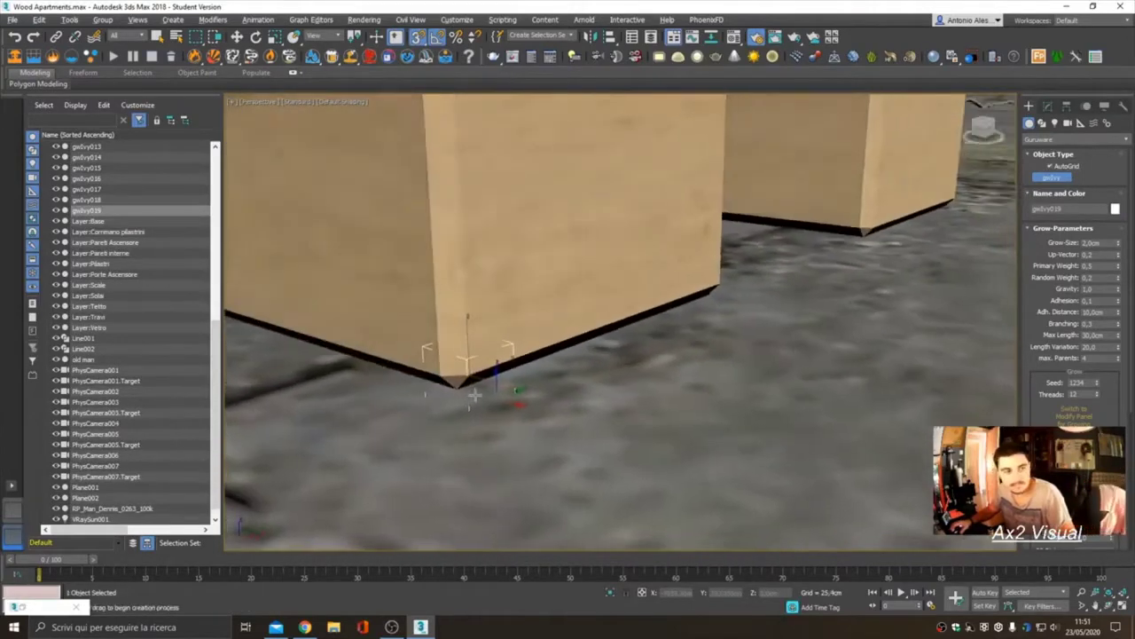
{"action": "scroll", "coordinate": [476, 393], "scroll_direction": "up", "scroll_amount": 2}
{"action": "right_click", "coordinate": [486, 235]}
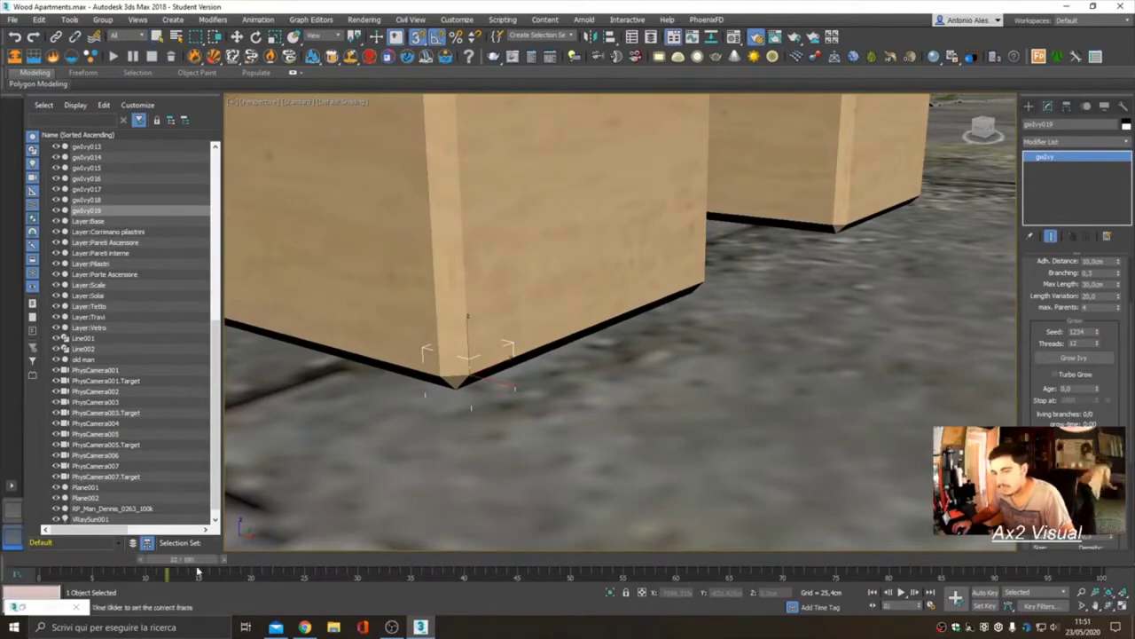
Enable Auto Key, move the time slider to frame 100, and start Grow Ivy
{"action": "key", "text": "shift+z"}
{"action": "key", "text": "n"}
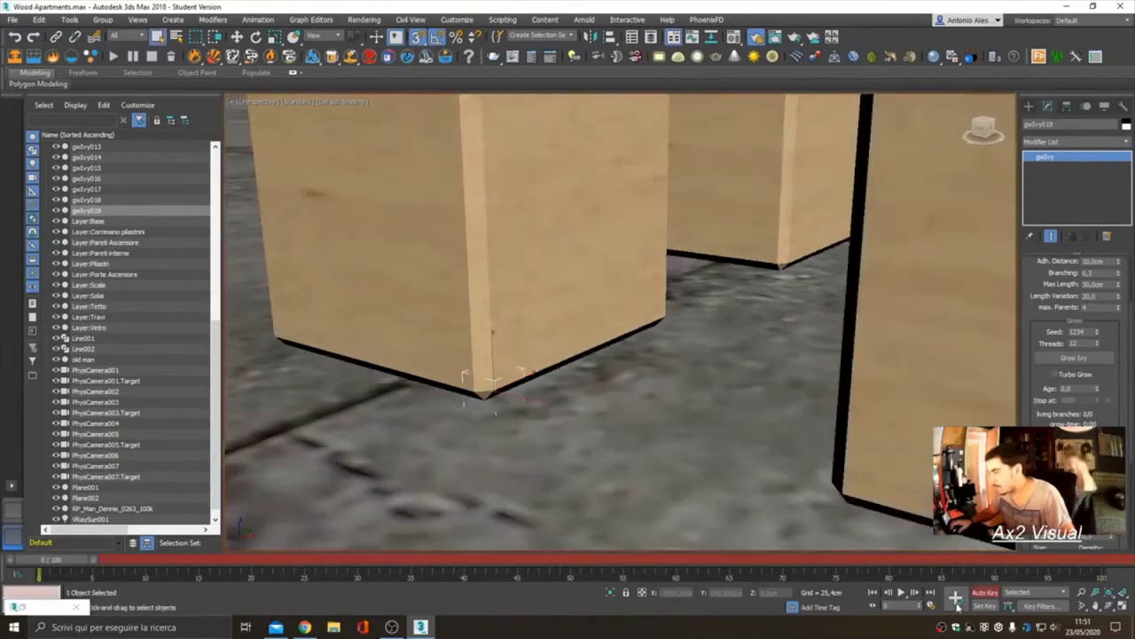
{"action": "left_click_drag", "start_coordinate": [100, 566], "coordinate": [1073, 558]}
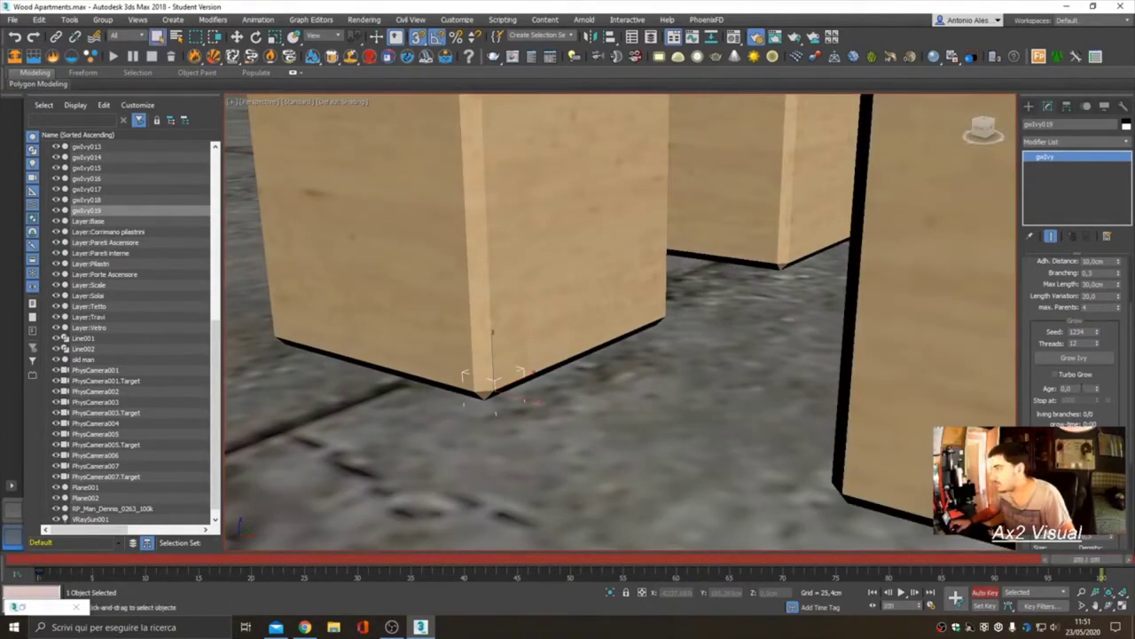
{"action": "left_click", "coordinate": [1074, 358]}
Grow gwIvy019, pause it, scrub back, and play the growth through PhysCamera007
{"action": "key", "text": "shift+z"}
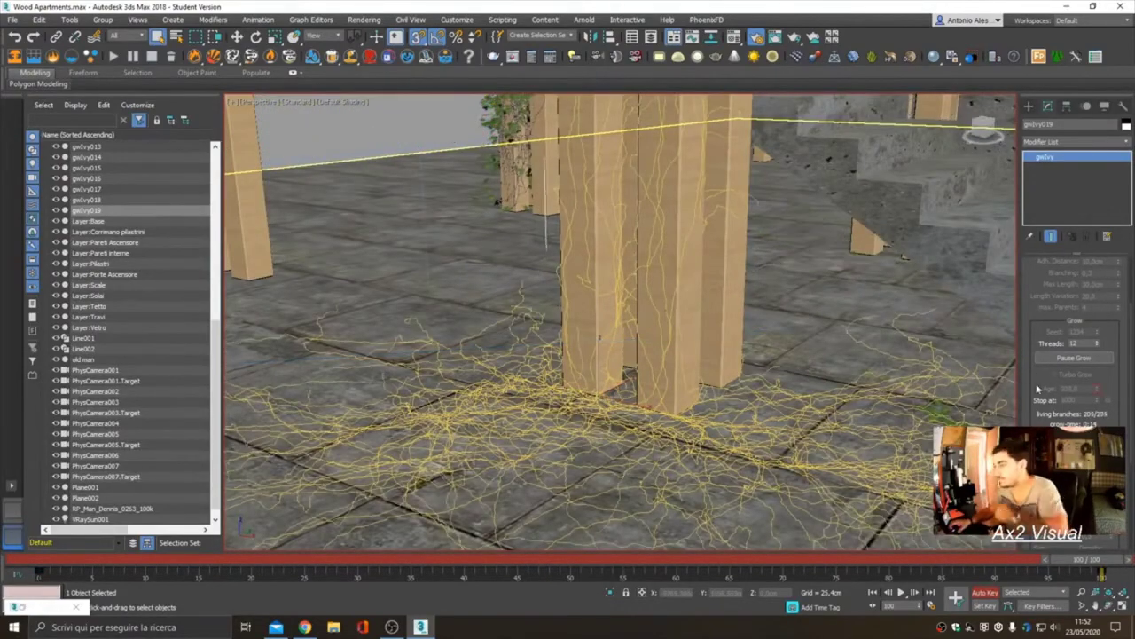
{"action": "left_click", "coordinate": [1069, 357]}
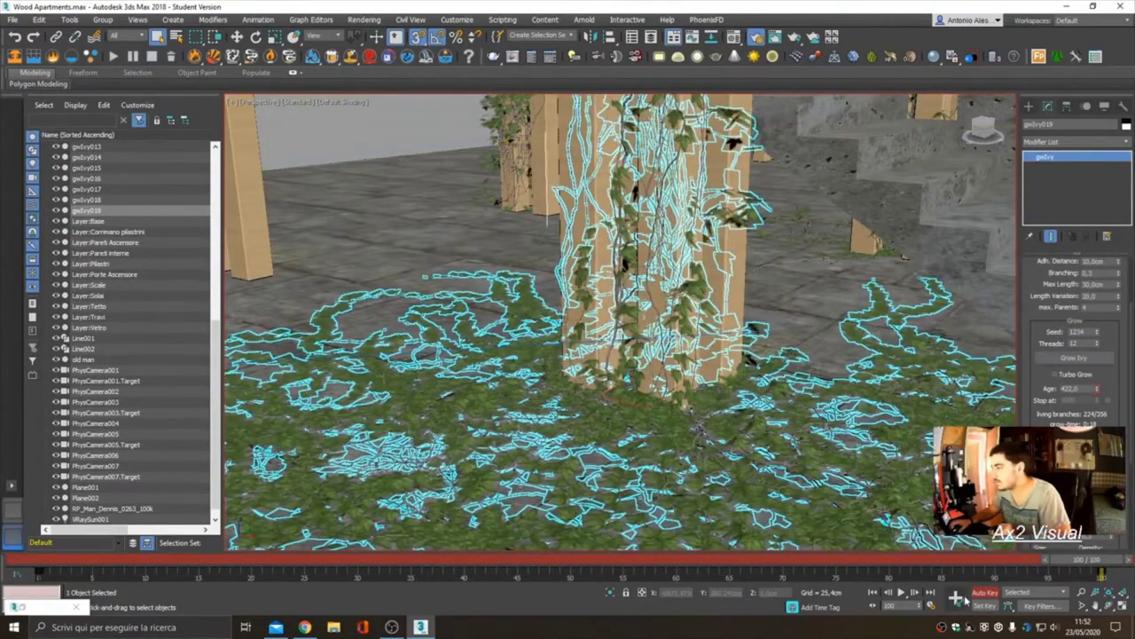
{"action": "left_click_drag", "start_coordinate": [1074, 559], "coordinate": [37, 559]}
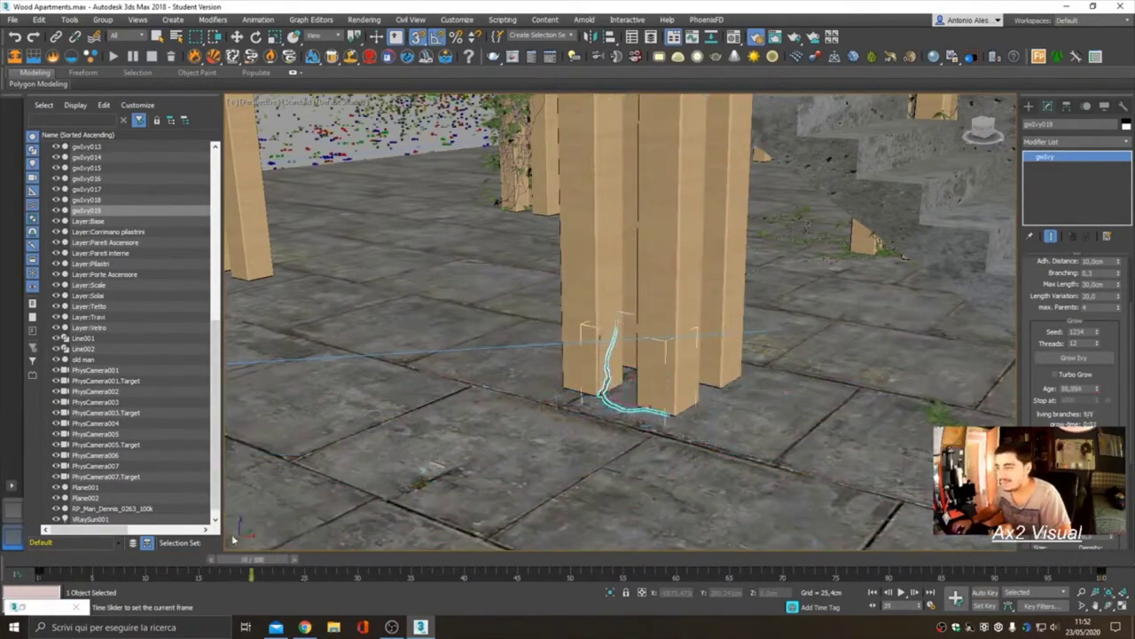
{"action": "key", "text": "c"}
{"action": "double_click", "coordinate": [530, 274]}
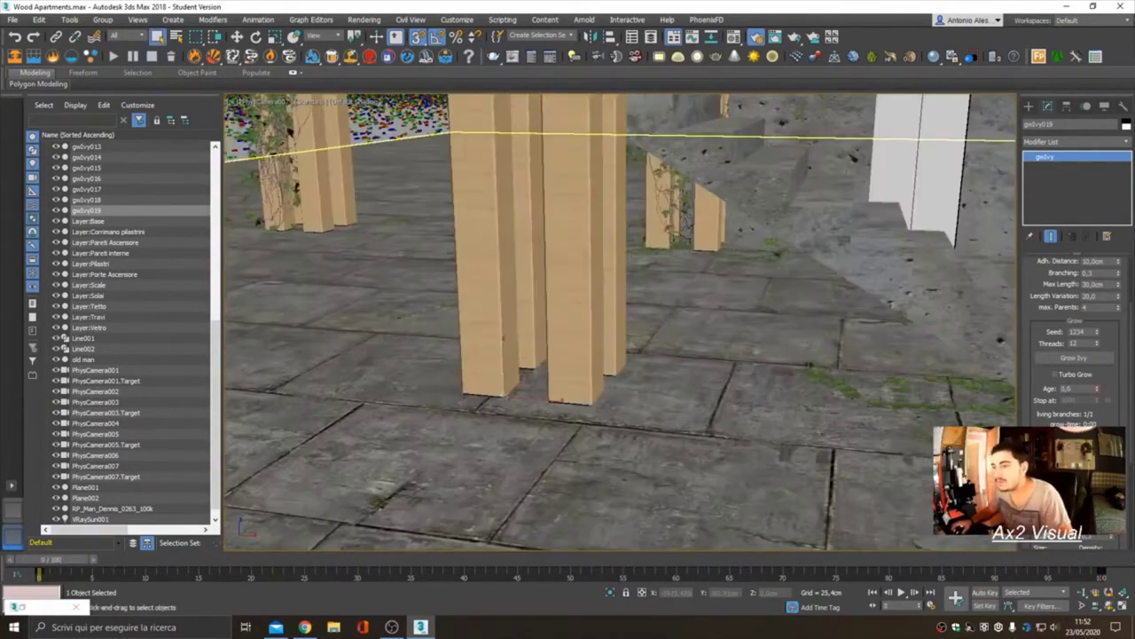
{"action": "left_click", "coordinate": [901, 593]}
{"action": "key", "text": "Escape"}
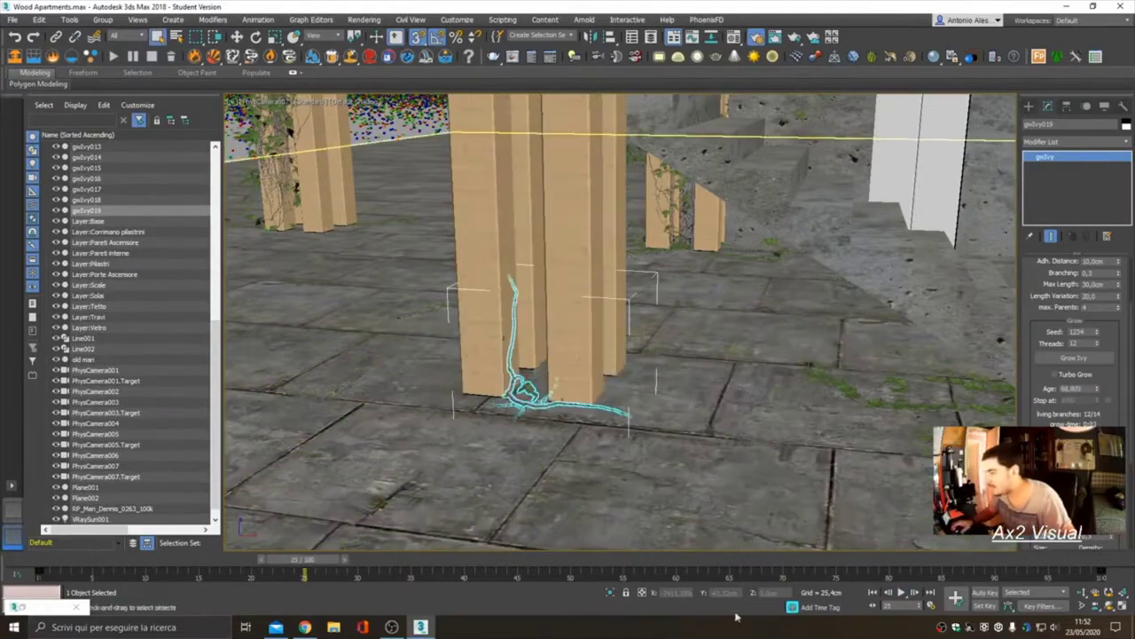
{"action": "scroll", "coordinate": [1039, 342], "scroll_direction": "up", "scroll_amount": 2}
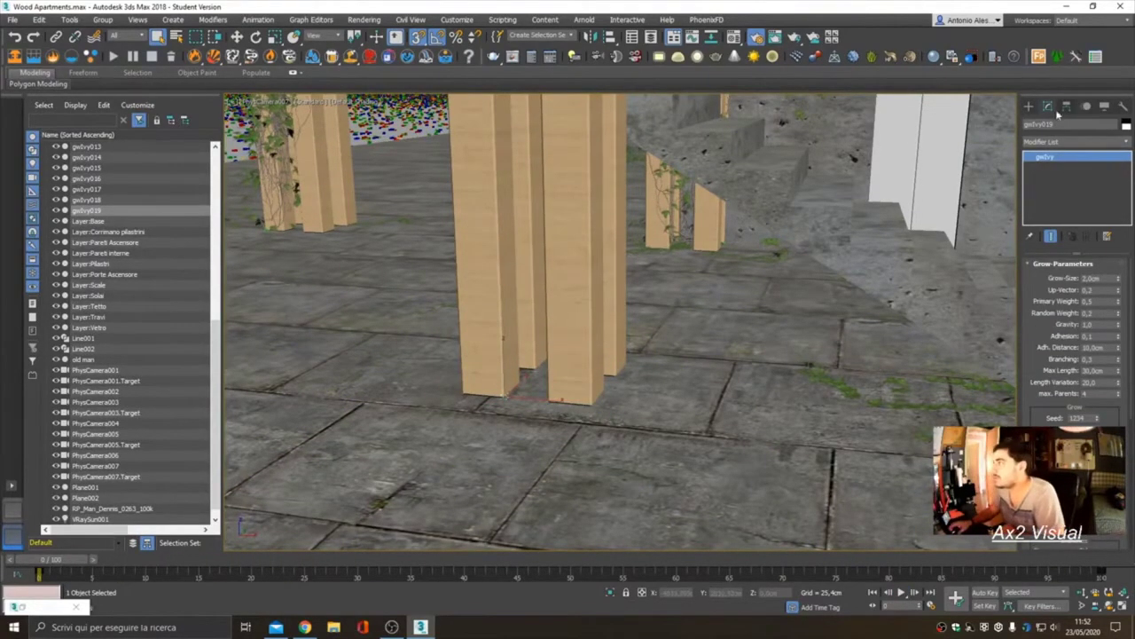
Return to the gwIvy creation tool and switch on the Snaps Toggle
{"action": "left_click", "coordinate": [1028, 105]}
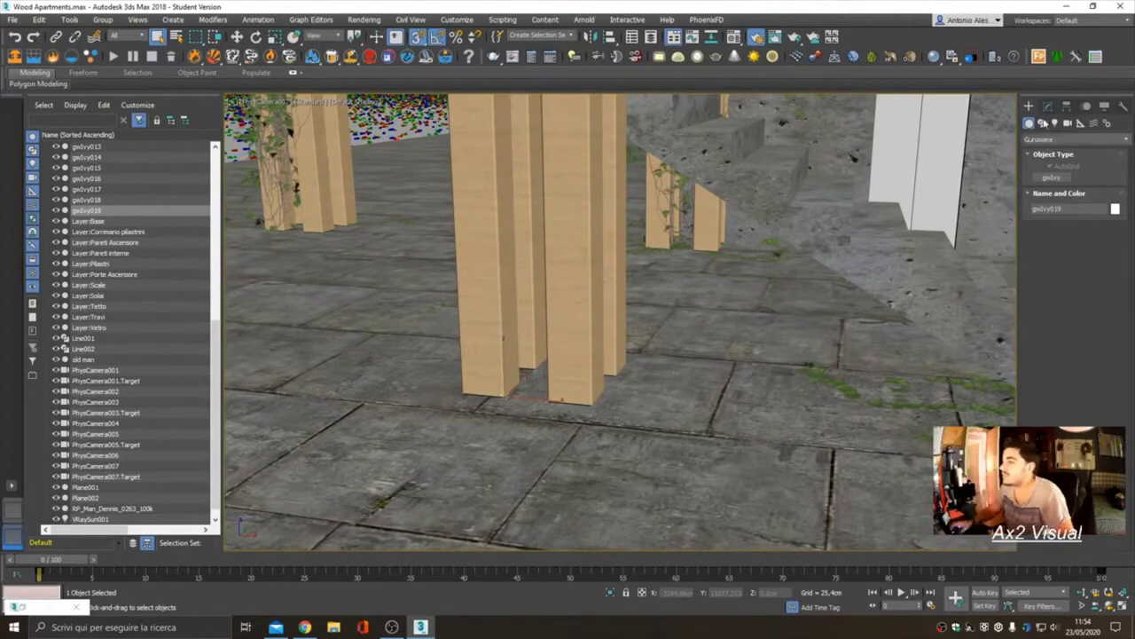
{"action": "left_click", "coordinate": [1048, 106]}
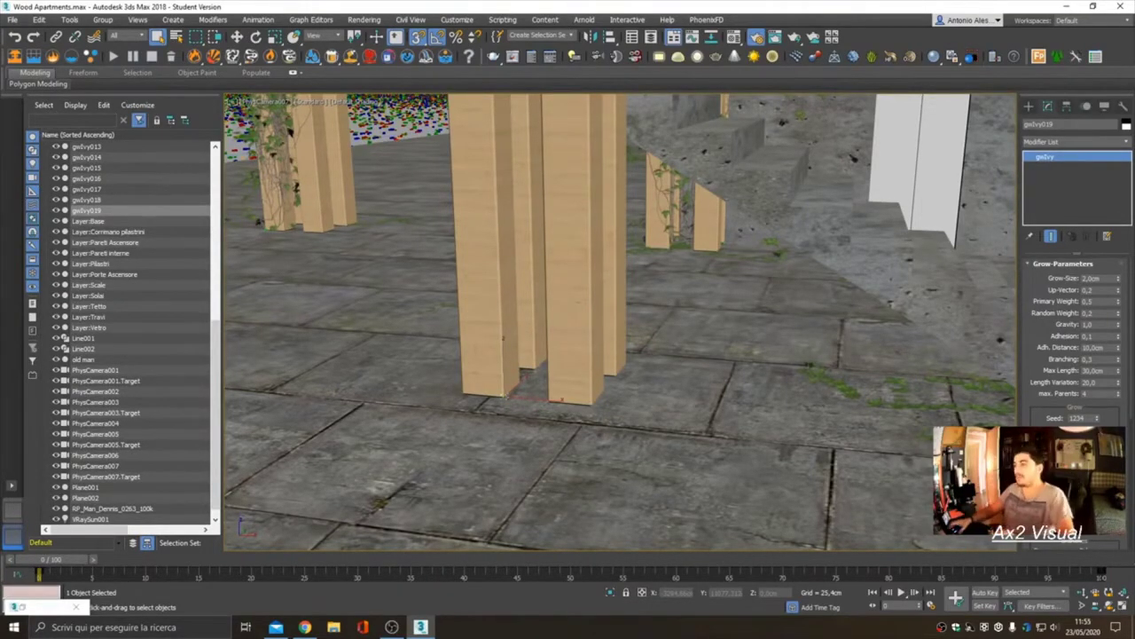
{"action": "left_click", "coordinate": [1029, 106]}
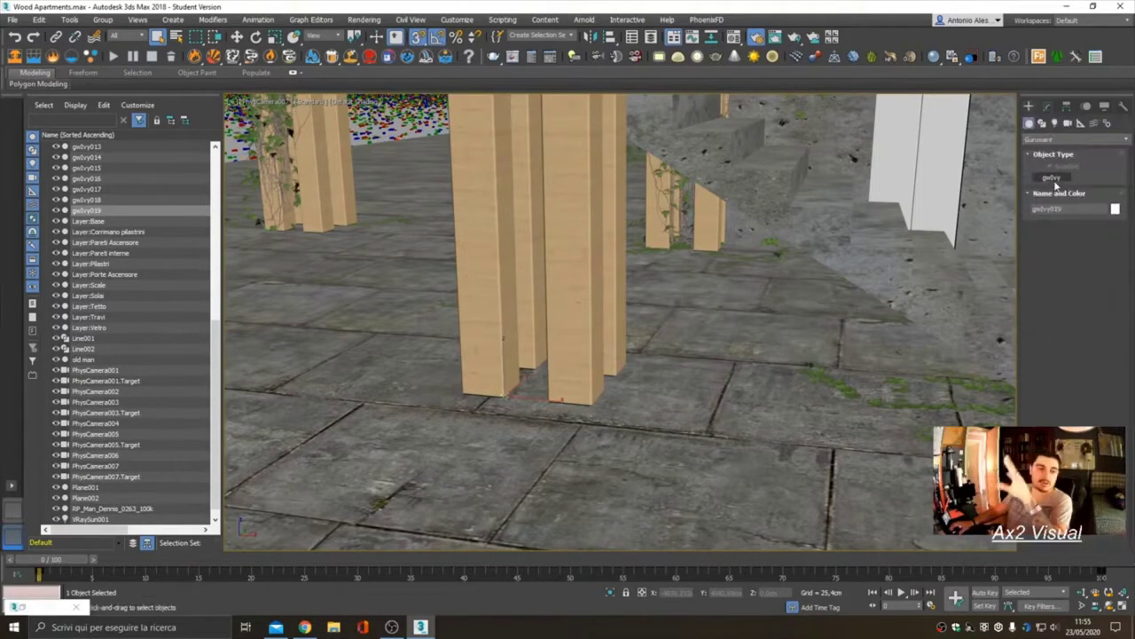
{"action": "left_click", "coordinate": [417, 36]}
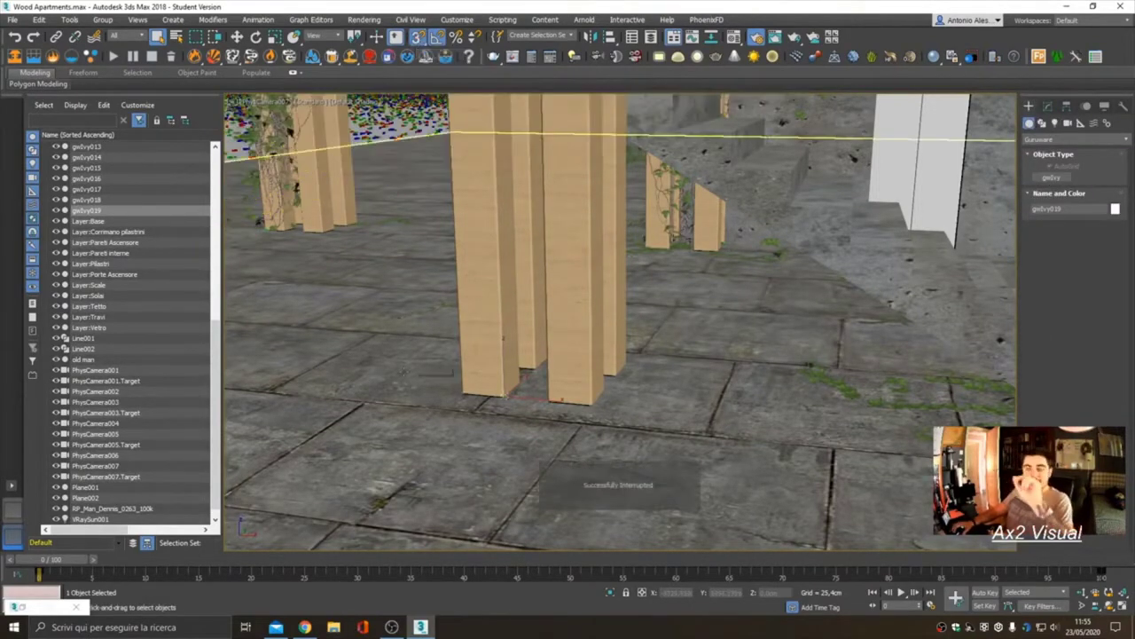
Change which point types the snapping settings lock onto
{"action": "right_click", "coordinate": [417, 39]}
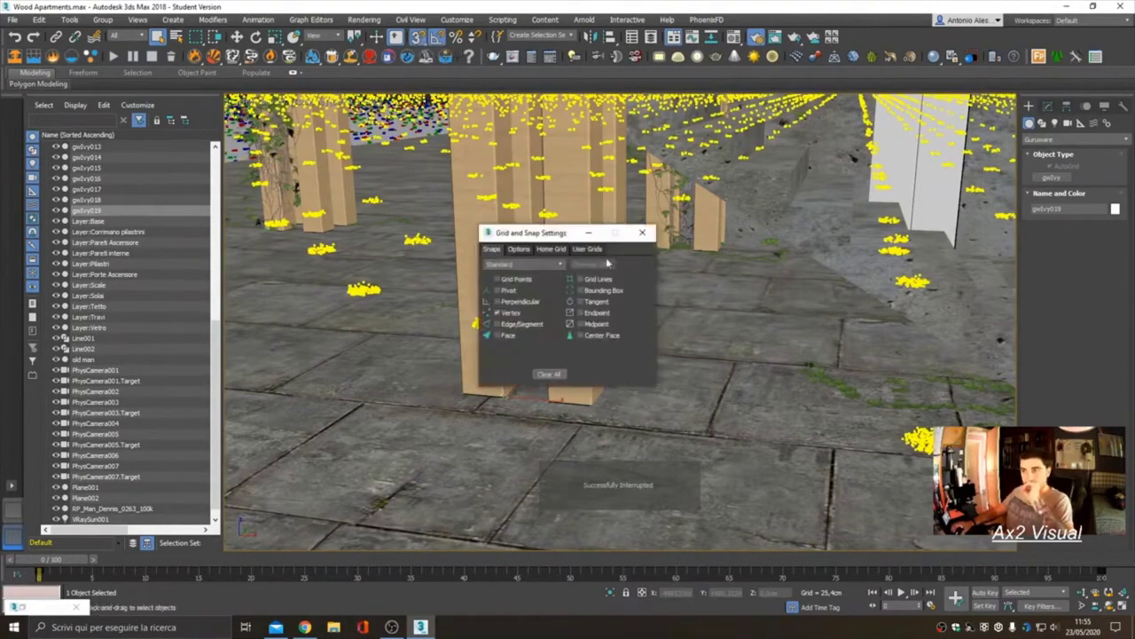
{"action": "left_click", "coordinate": [495, 324]}
{"action": "left_click", "coordinate": [643, 232]}
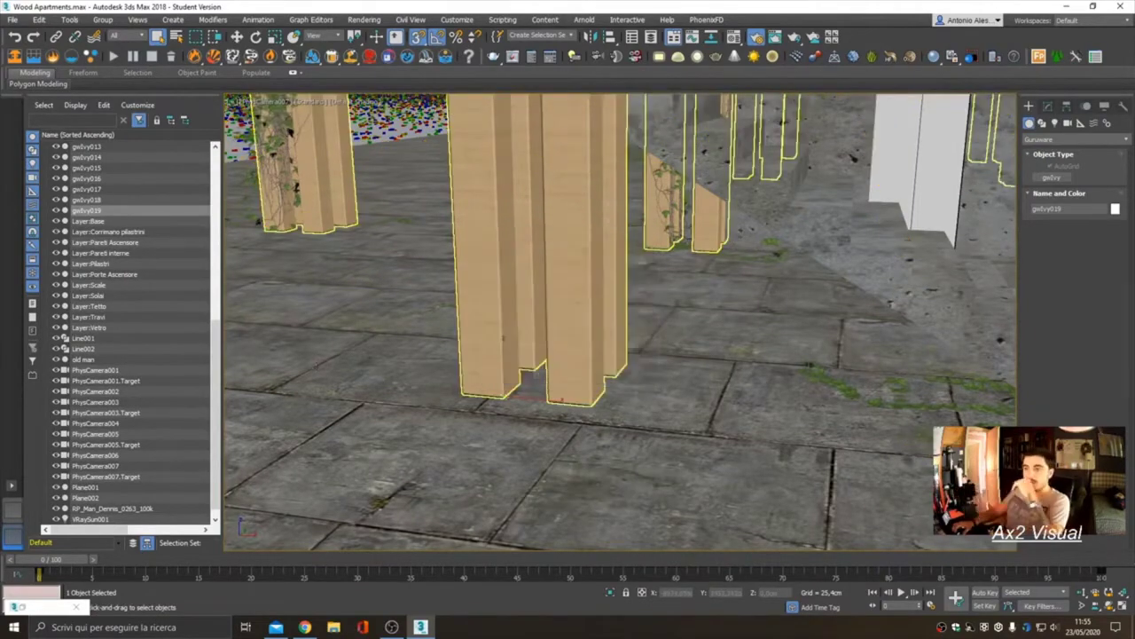
Zoom out in Perspective, deselect everything, and switch back to the PhysCamera007 view
{"action": "key", "text": "p"}
{"action": "scroll", "coordinate": [621, 320], "scroll_direction": "down", "scroll_amount": 3}
{"action": "scroll", "coordinate": [621, 319], "scroll_direction": "down", "scroll_amount": 2}
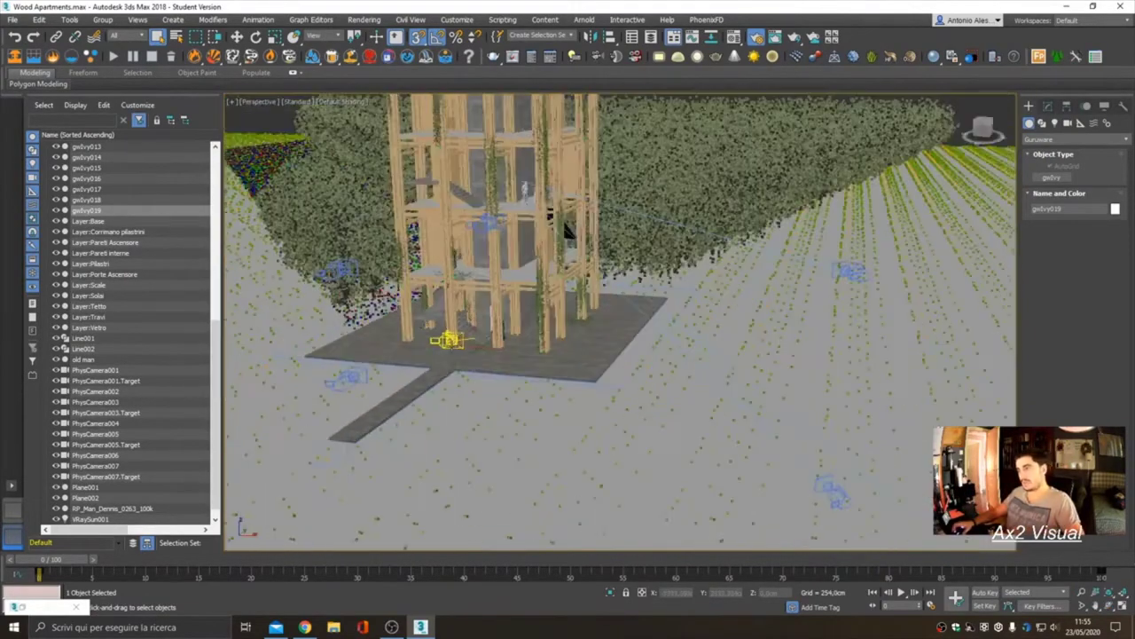
{"action": "scroll", "coordinate": [621, 319], "scroll_direction": "down", "scroll_amount": 2}
{"action": "scroll", "coordinate": [621, 319], "scroll_direction": "down", "scroll_amount": 3}
{"action": "scroll", "coordinate": [620, 319], "scroll_direction": "down", "scroll_amount": 3}
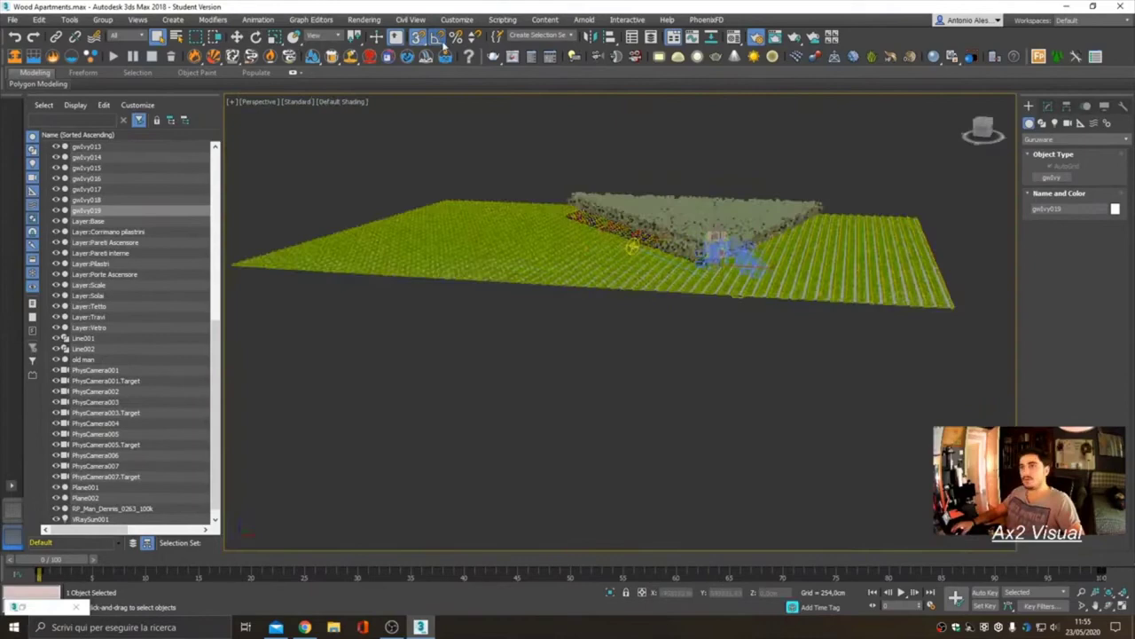
{"action": "left_click", "coordinate": [487, 370]}
{"action": "key", "text": "c"}
{"action": "double_click", "coordinate": [521, 271]}
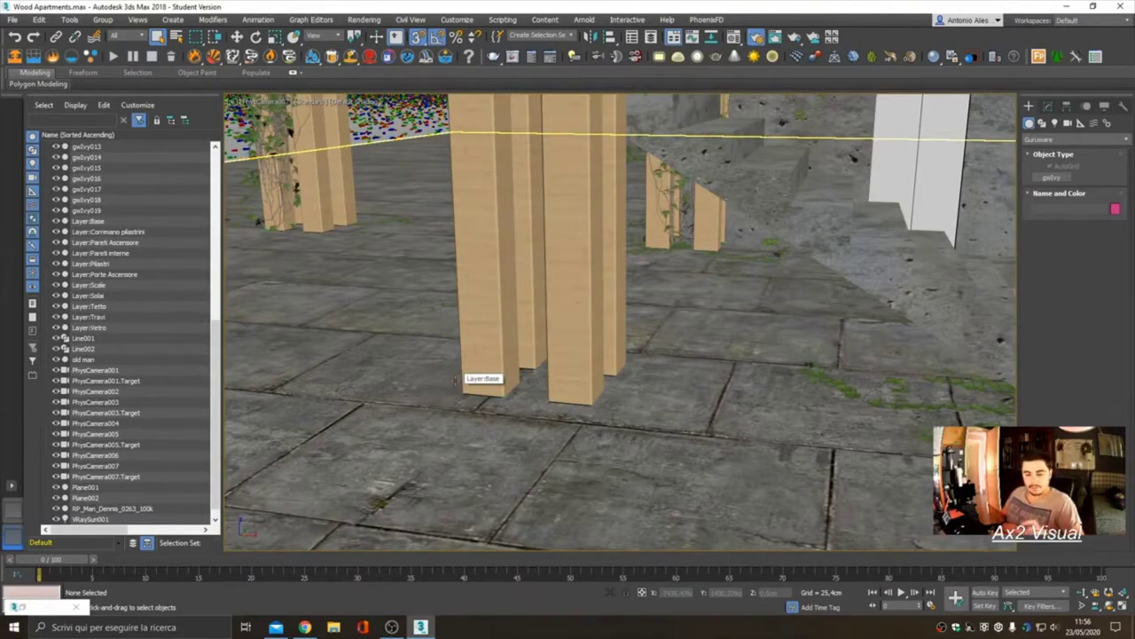
Recheck the snap settings, exit ivy creation, and advance the timeline to frame 100
{"action": "right_click", "coordinate": [415, 38]}
{"action": "left_click", "coordinate": [649, 233]}
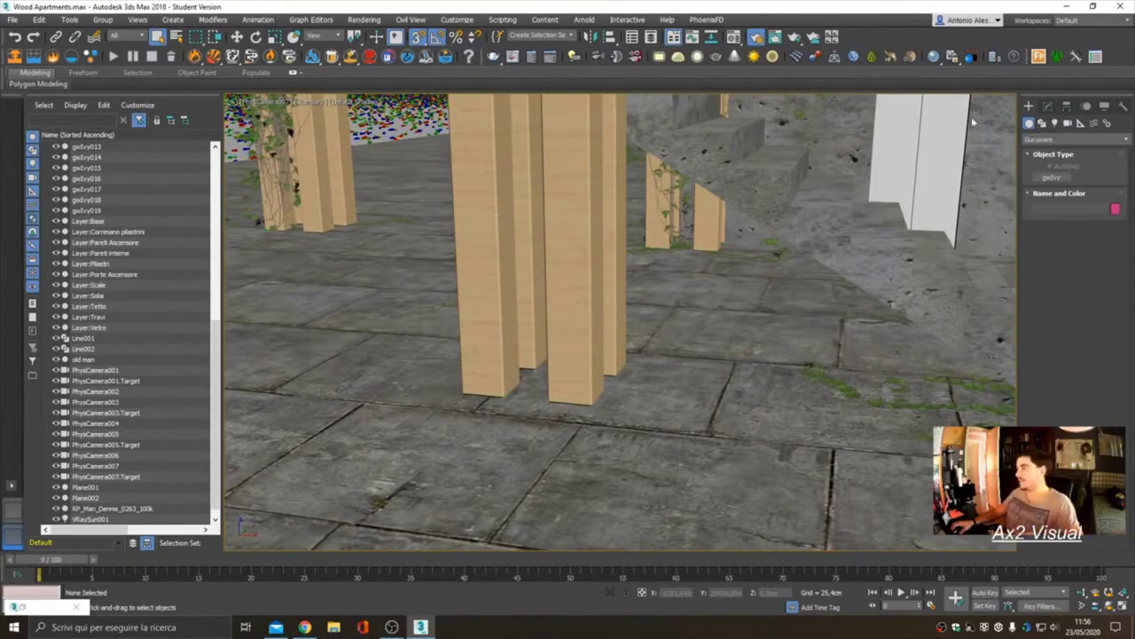
{"action": "right_click", "coordinate": [415, 37]}
{"action": "left_click", "coordinate": [654, 226]}
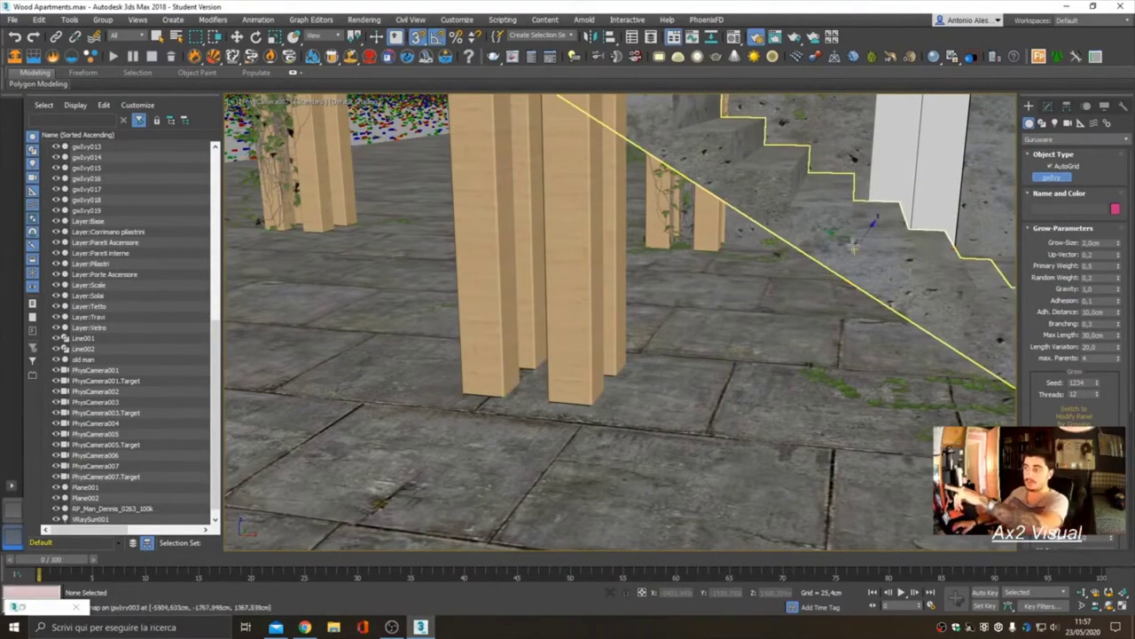
{"action": "right_click", "coordinate": [757, 335]}
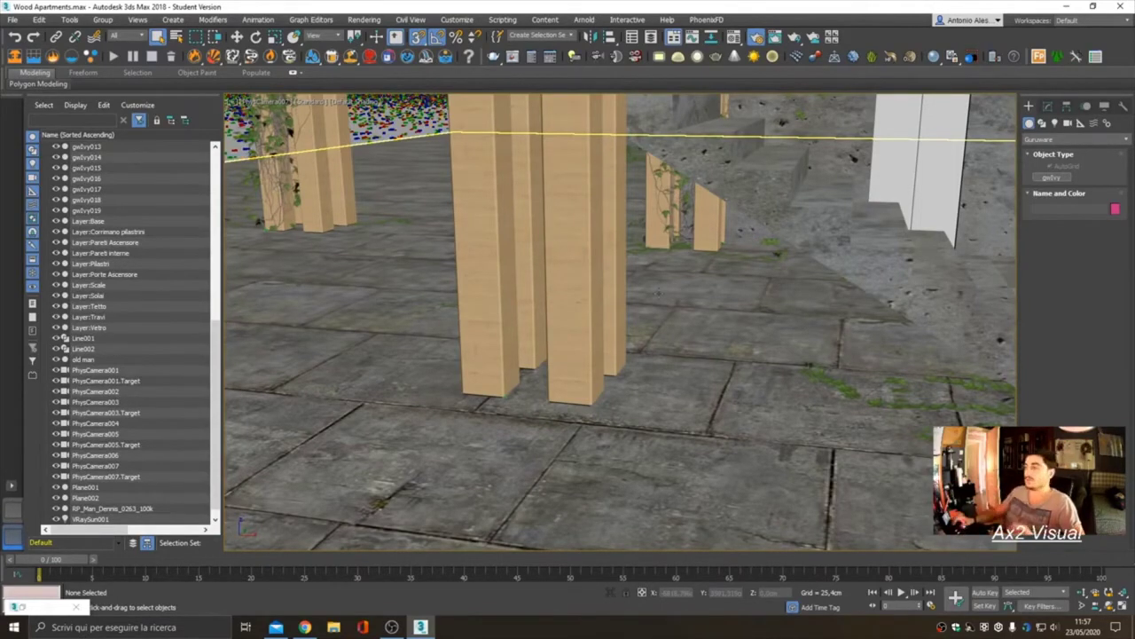
{"action": "left_click", "coordinate": [1048, 106]}
{"action": "mouse_move", "coordinate": [51, 561]}
{"action": "left_mouse_down"}
{"action": "mouse_move", "coordinate": [388, 575]}
{"action": "mouse_move", "coordinate": [870, 521]}
{"action": "mouse_move", "coordinate": [1104, 554]}
{"action": "left_mouse_up"}
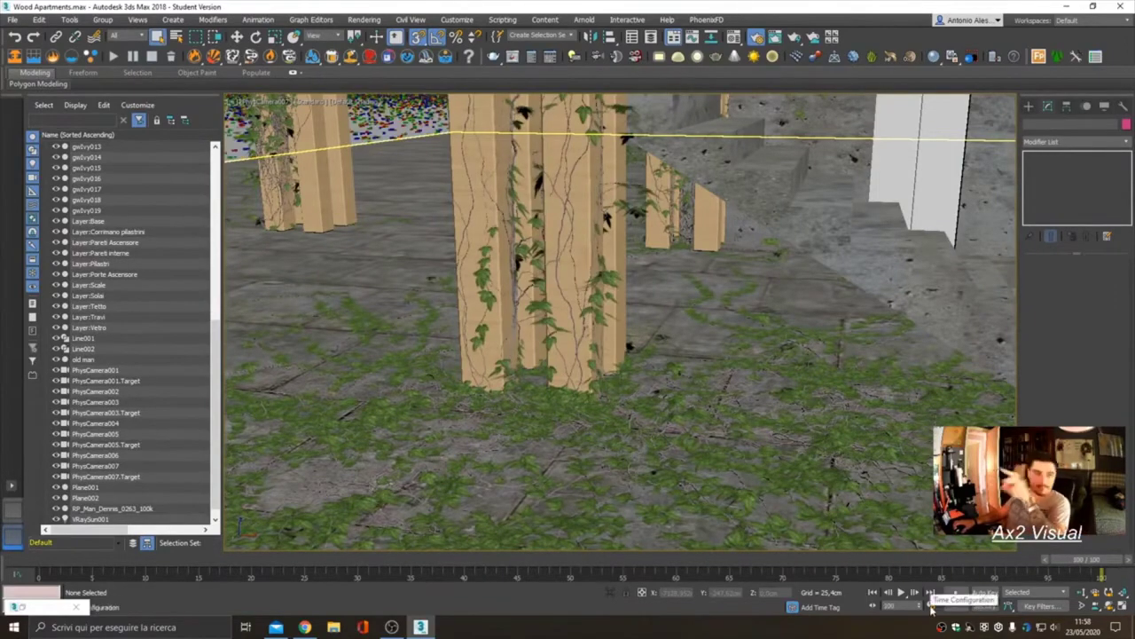
Set the animation length to 200 frames, select gwIvy019 with Auto Key on, and go to frame 200
{"action": "left_click", "coordinate": [930, 605]}
{"action": "left_click", "coordinate": [547, 454]}
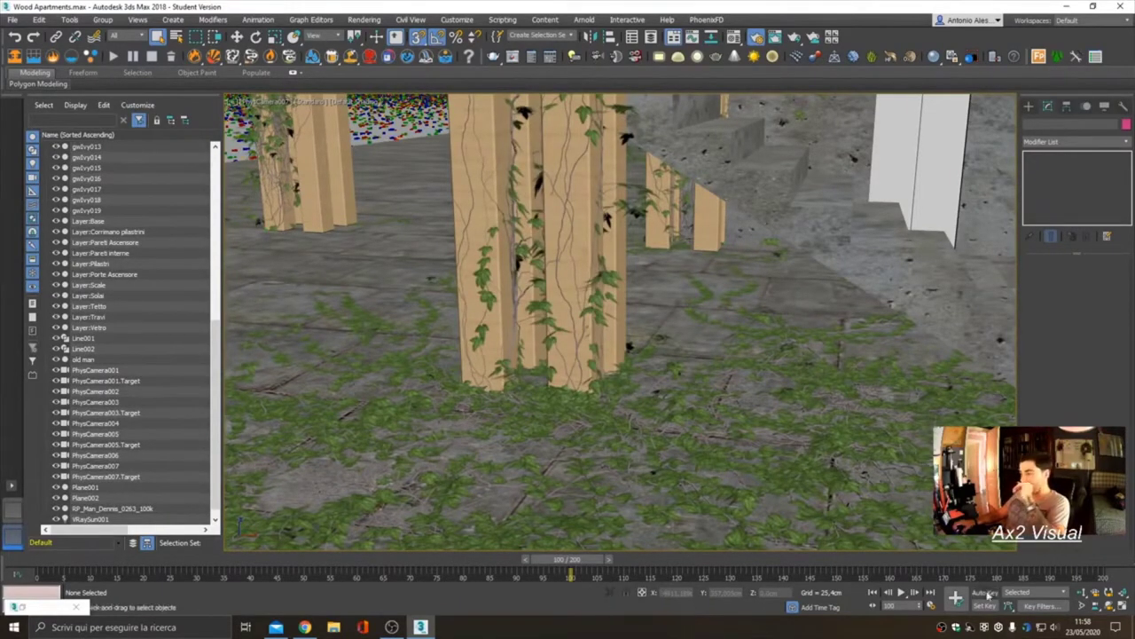
{"action": "key", "text": "n"}
{"action": "left_click", "coordinate": [599, 527]}
{"action": "left_click_drag", "start_coordinate": [579, 562], "coordinate": [1099, 562]}
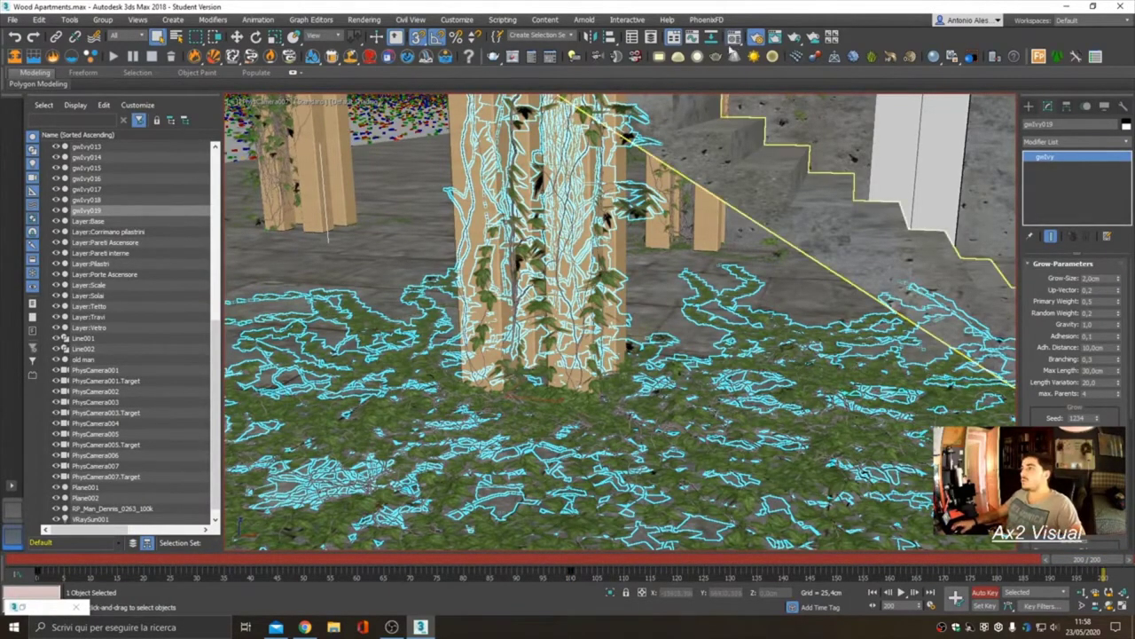
Load the ivy's IvyMaterial001 into the Material Editor and toggle its viewport shading
{"action": "key", "text": "m"}
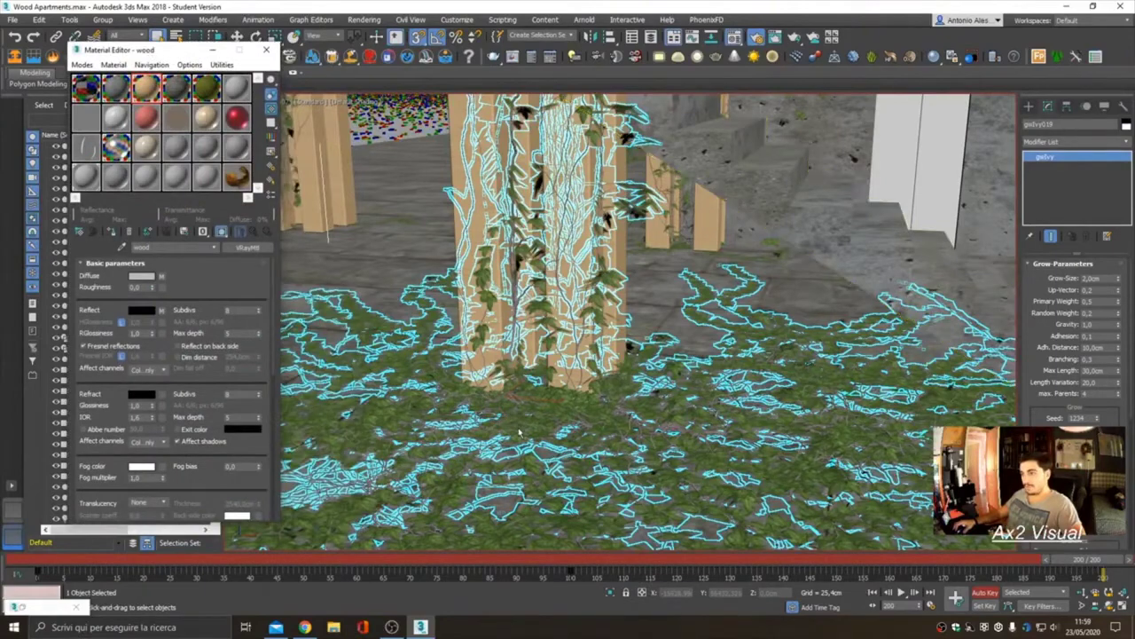
{"action": "left_click", "coordinate": [521, 435]}
{"action": "left_click", "coordinate": [589, 358]}
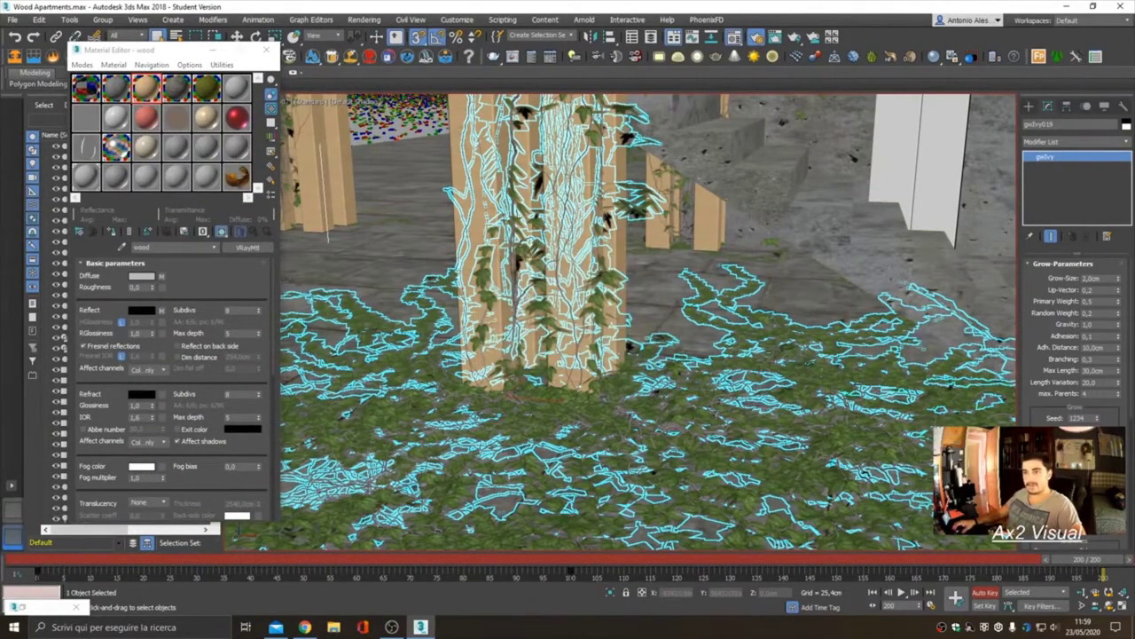
{"action": "left_click", "coordinate": [203, 232]}
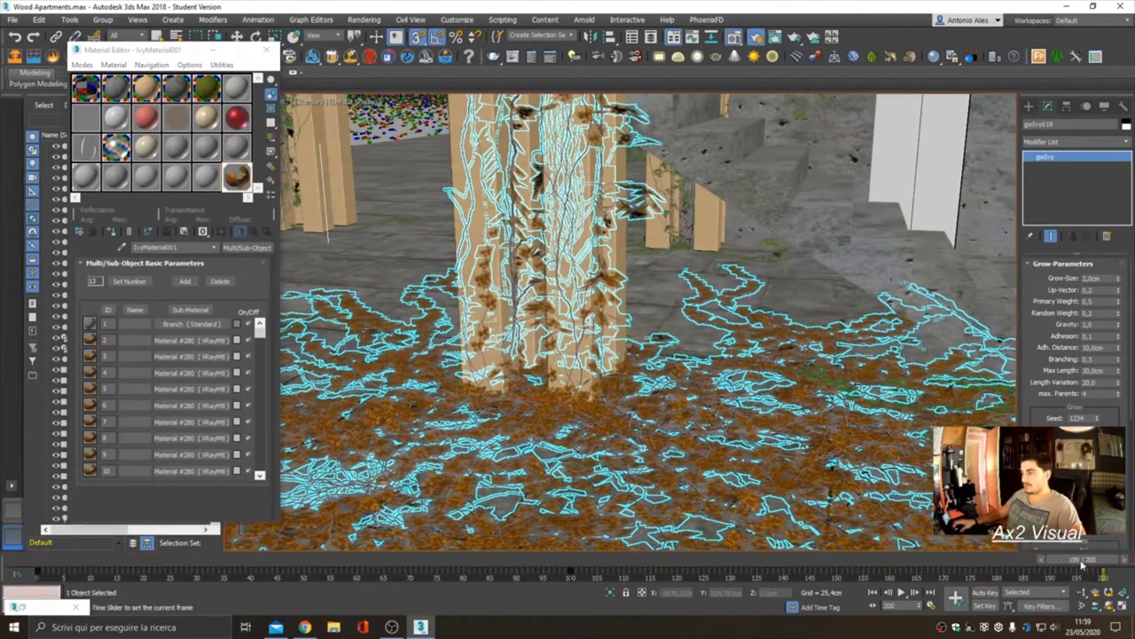
Scrub the ivy growth back and forth, rewind to frame 0, and close the Material Editor
{"action": "left_click_drag", "start_coordinate": [1081, 561], "coordinate": [36, 560]}
{"action": "left_click", "coordinate": [206, 176]}
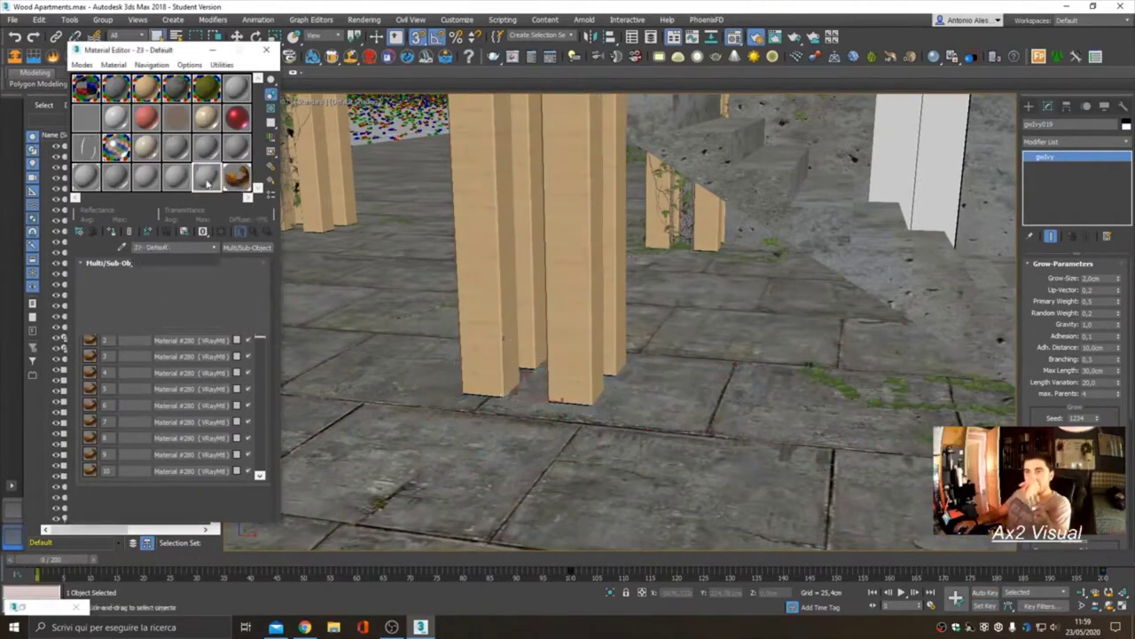
{"action": "left_click", "coordinate": [122, 247]}
{"action": "left_click", "coordinate": [887, 399]}
{"action": "left_click_drag", "start_coordinate": [40, 561], "coordinate": [1104, 572]}
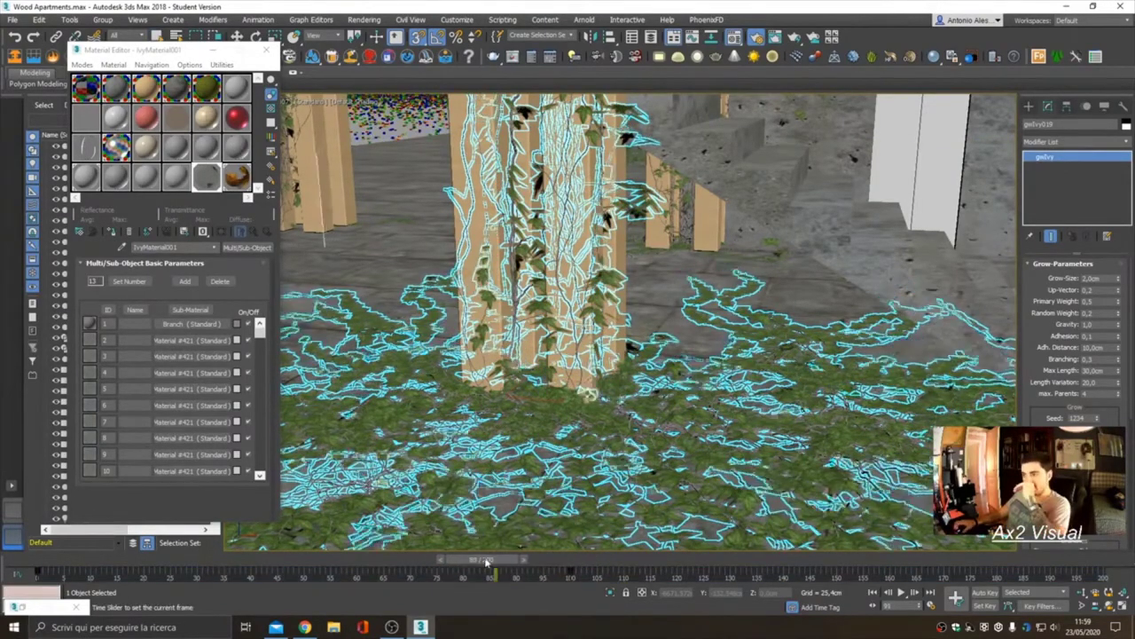
{"action": "left_click_drag", "start_coordinate": [648, 572], "coordinate": [42, 572]}
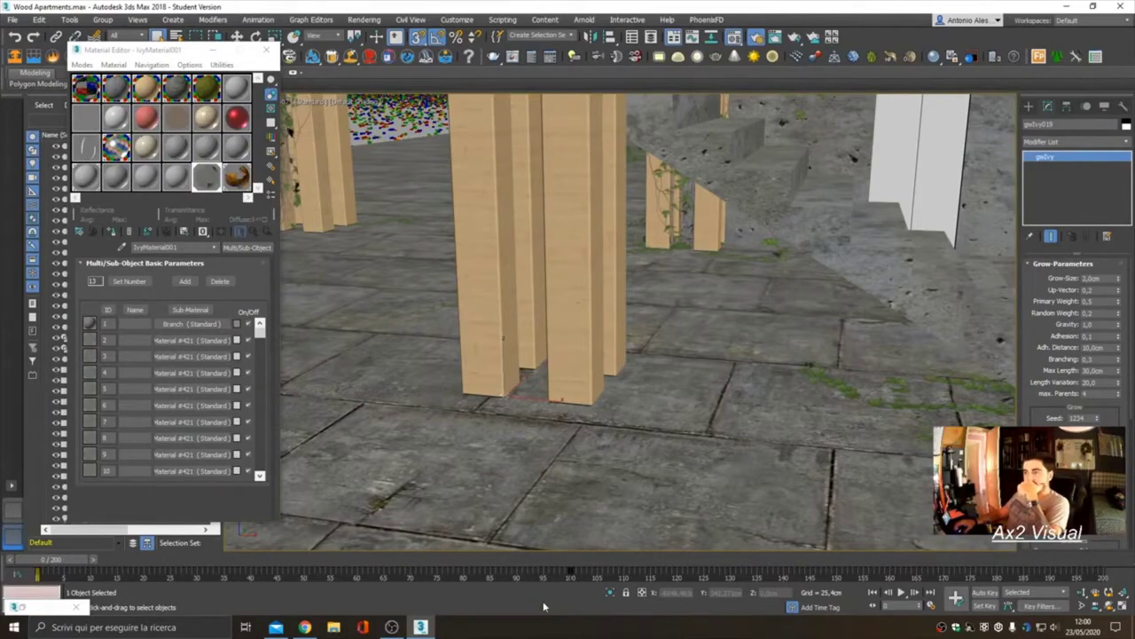
{"action": "key", "text": "m"}
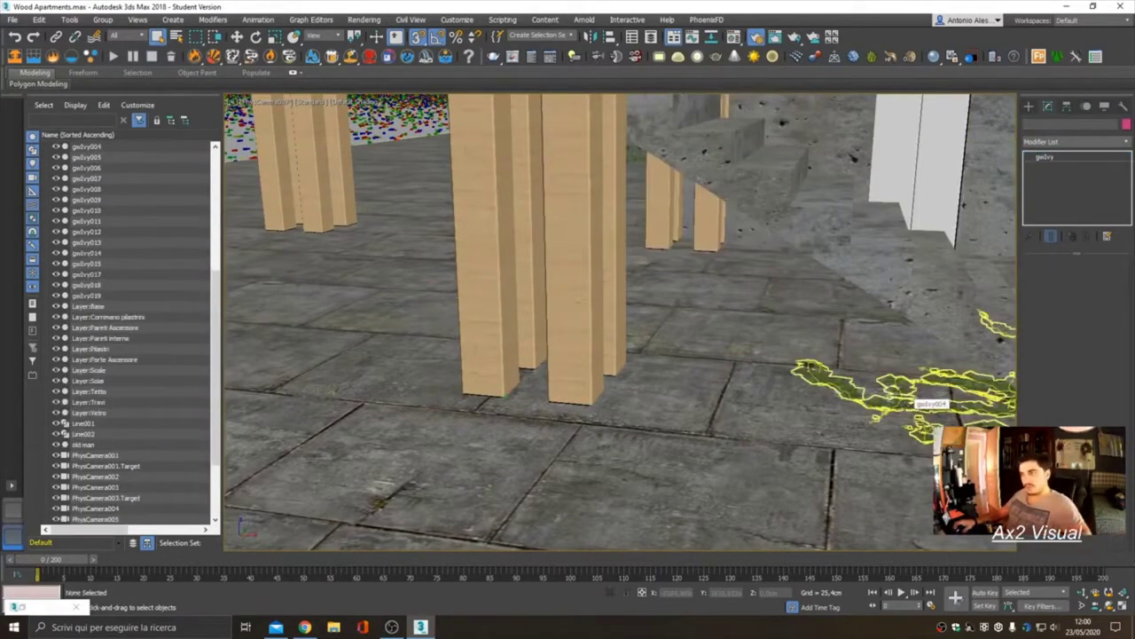
Delete the ivy object geIvy016
{"action": "left_click", "coordinate": [330, 219]}
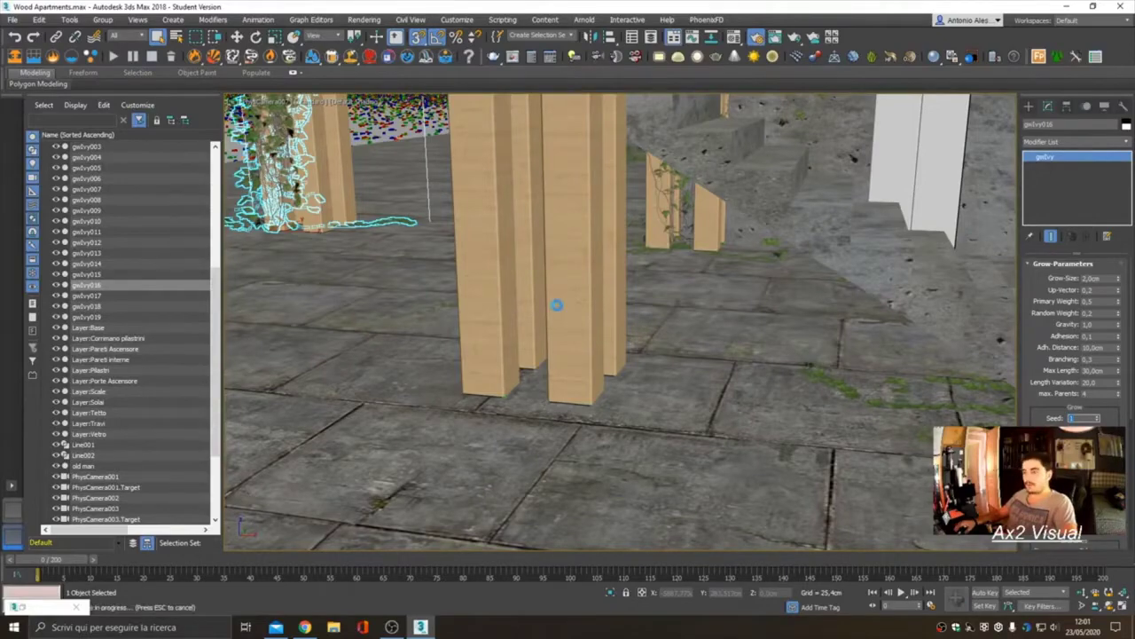
{"action": "key", "text": "Delete"}
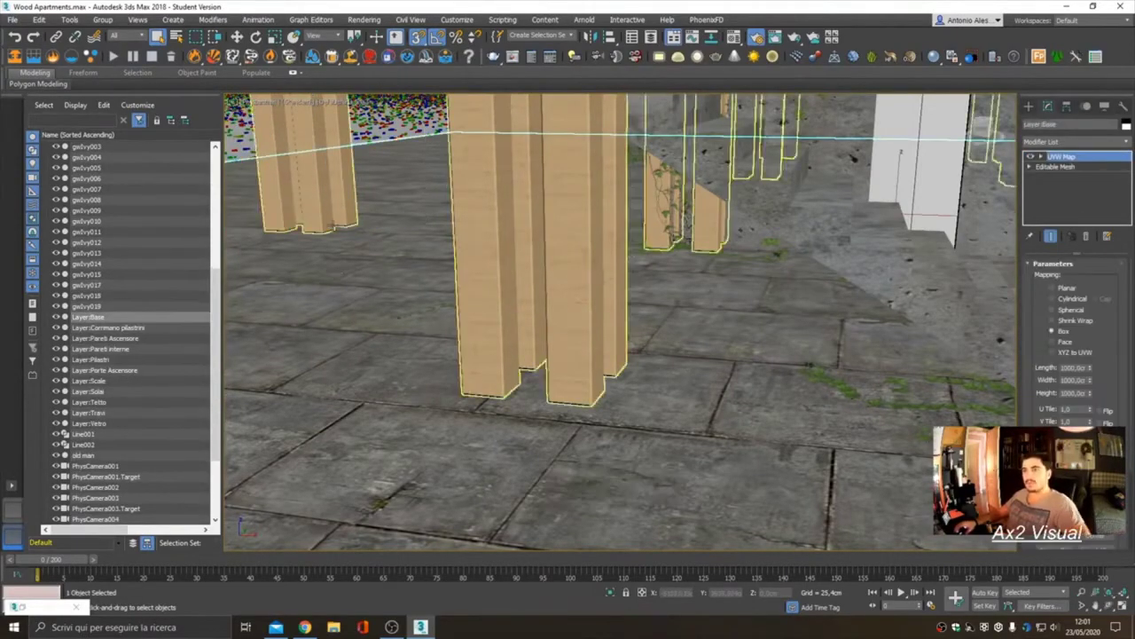
{"action": "scroll", "coordinate": [337, 273], "scroll_direction": "up", "scroll_amount": 3}
{"action": "scroll", "coordinate": [338, 272], "scroll_direction": "up", "scroll_amount": 3}
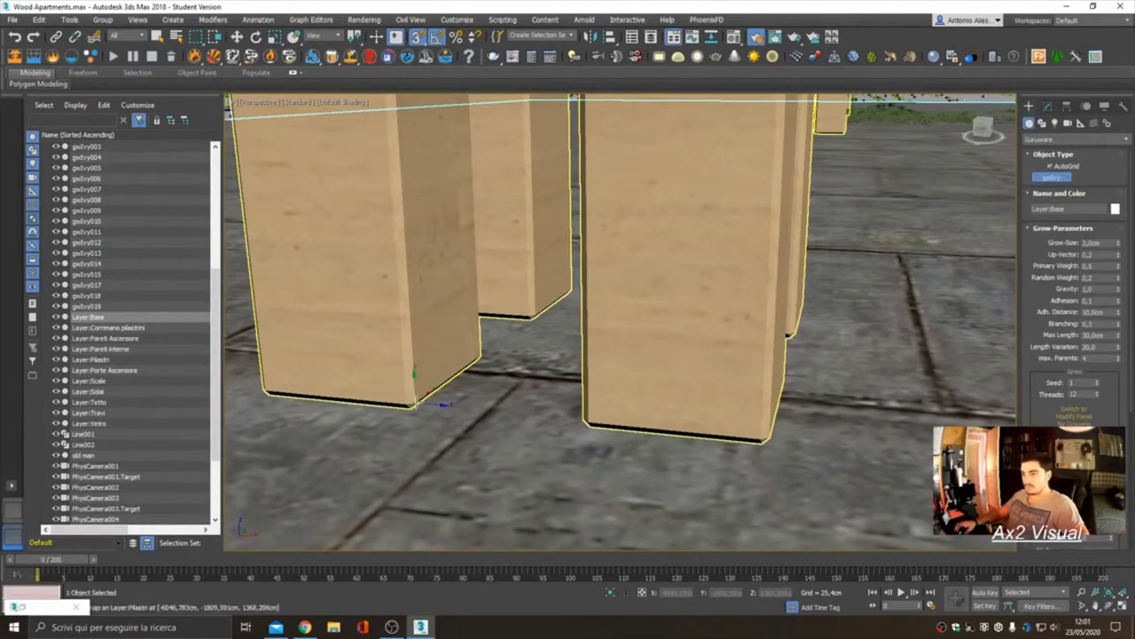
Create a new GrowFX ivy, geIvy020, starting at a column base
{"action": "left_click", "coordinate": [428, 404]}
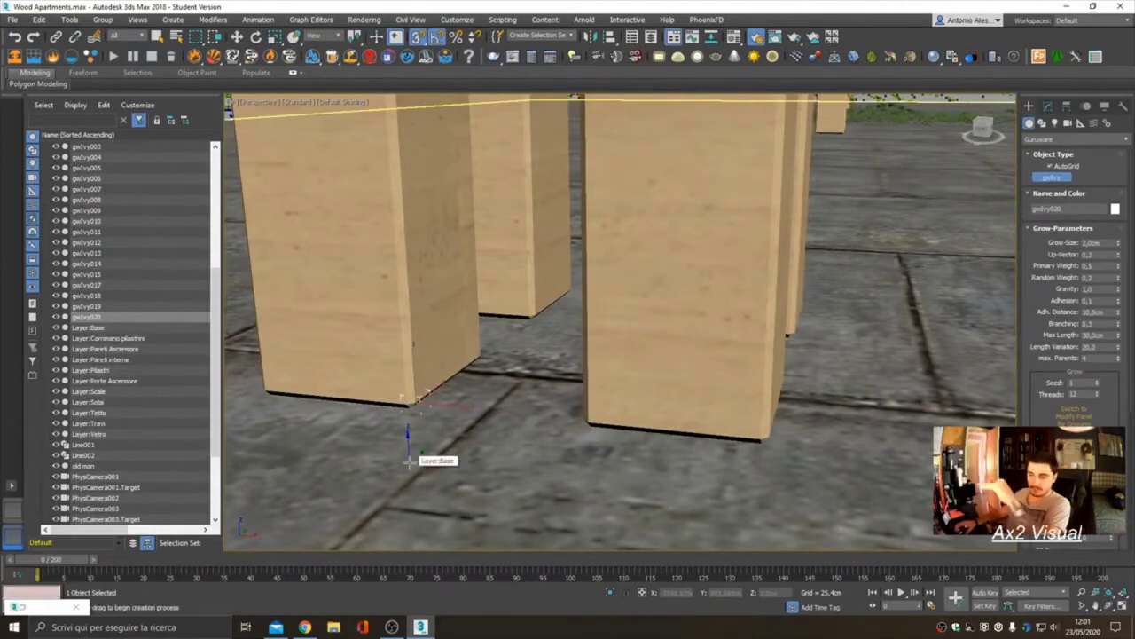
{"action": "mouse_move", "coordinate": [408, 461]}
{"action": "middle_mouse_down"}
{"action": "mouse_move", "coordinate": [385, 379]}
{"action": "mouse_move", "coordinate": [585, 417]}
{"action": "mouse_move", "coordinate": [534, 384]}
{"action": "middle_mouse_up"}
{"action": "right_click", "coordinate": [385, 379]}
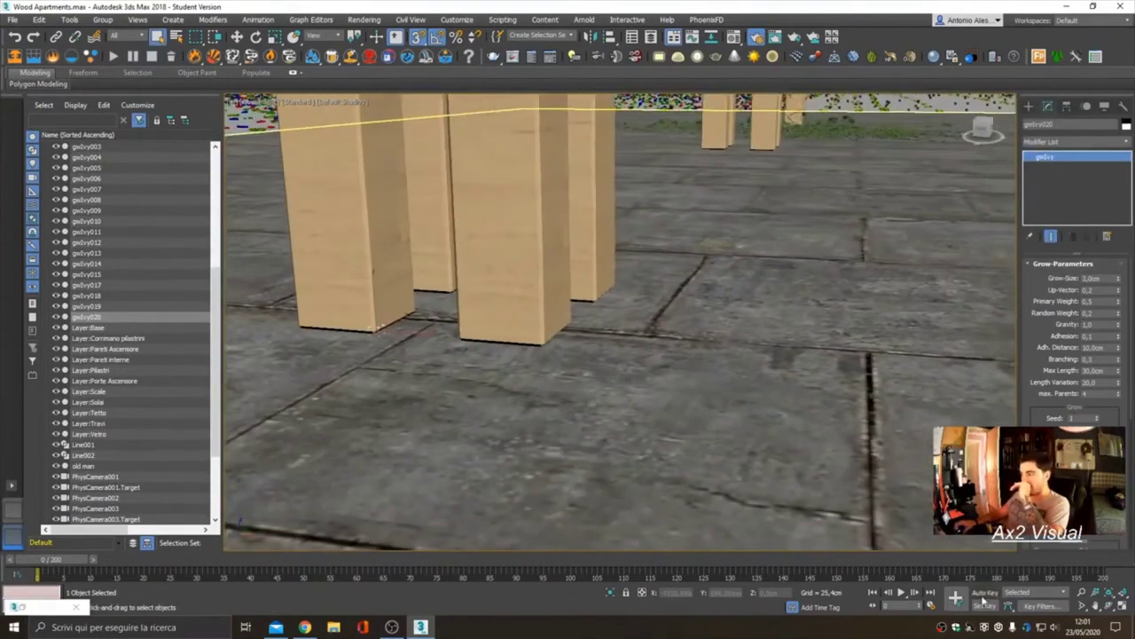
With Auto Key on at frame 100, grow geIvy020 using seed 1234
{"action": "key", "text": "n"}
{"action": "left_click_drag", "start_coordinate": [40, 559], "coordinate": [595, 572]}
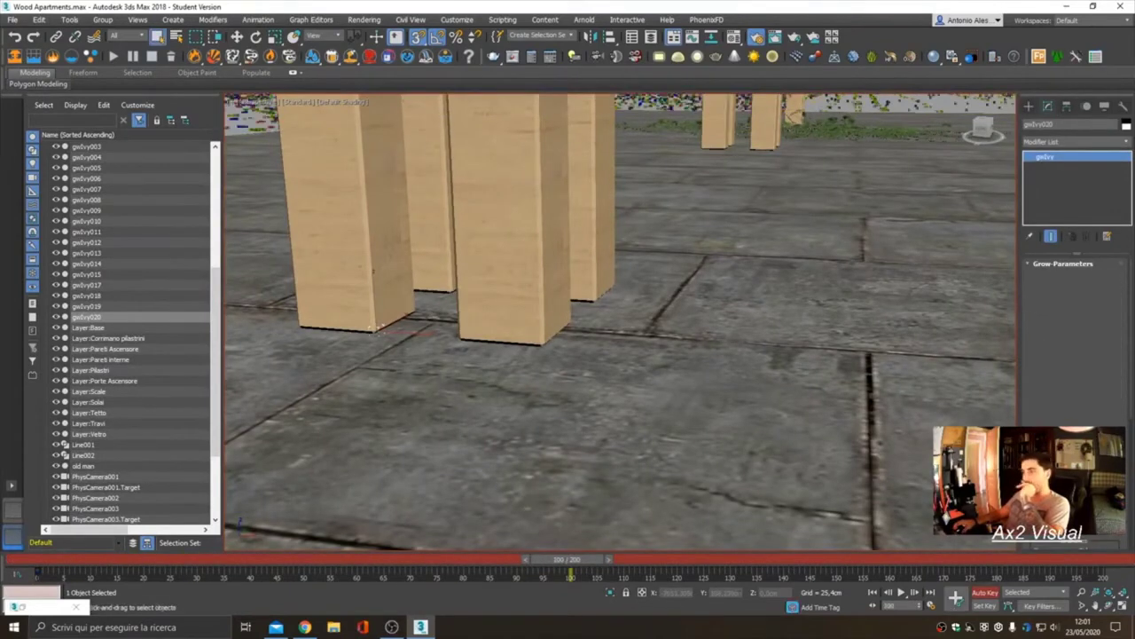
{"action": "scroll", "coordinate": [379, 275], "scroll_direction": "up", "scroll_amount": 5}
{"action": "scroll", "coordinate": [378, 275], "scroll_direction": "down", "scroll_amount": 4}
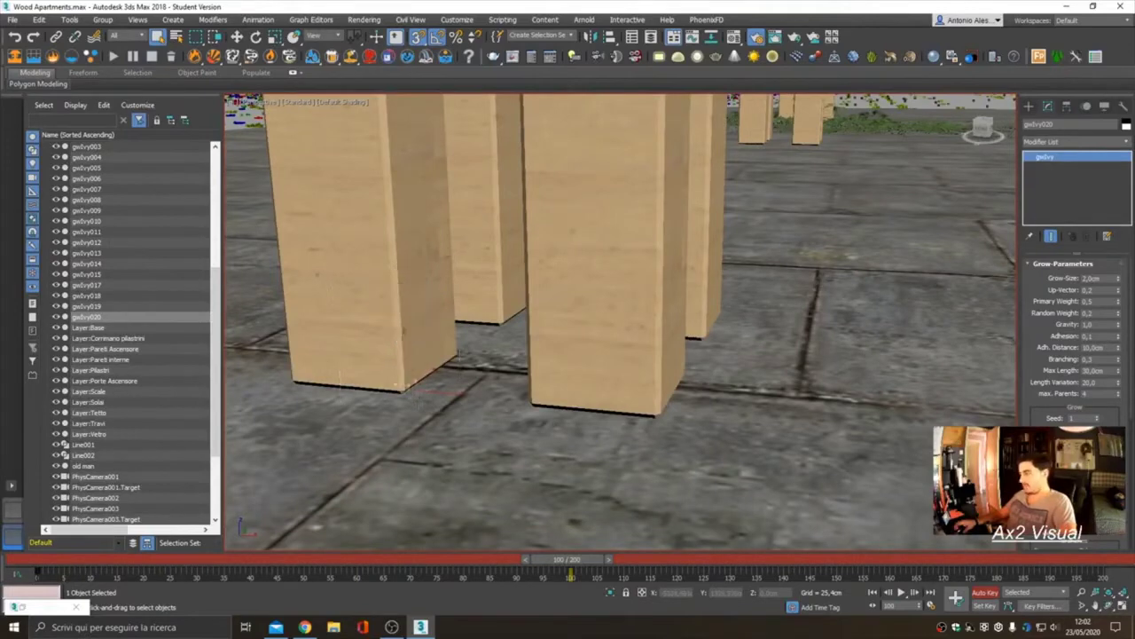
{"action": "type", "text": "1234"}
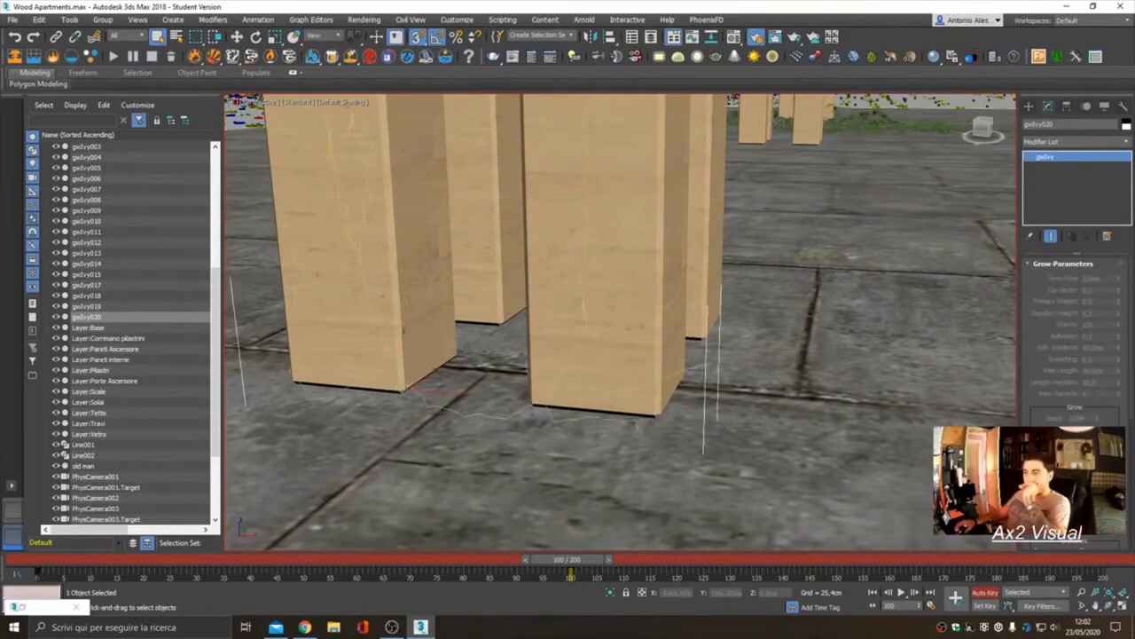
{"action": "scroll", "coordinate": [620, 319], "scroll_direction": "down", "scroll_amount": 5}
{"action": "scroll", "coordinate": [621, 319], "scroll_direction": "down", "scroll_amount": 3}
{"action": "scroll", "coordinate": [621, 320], "scroll_direction": "up", "scroll_amount": 3}
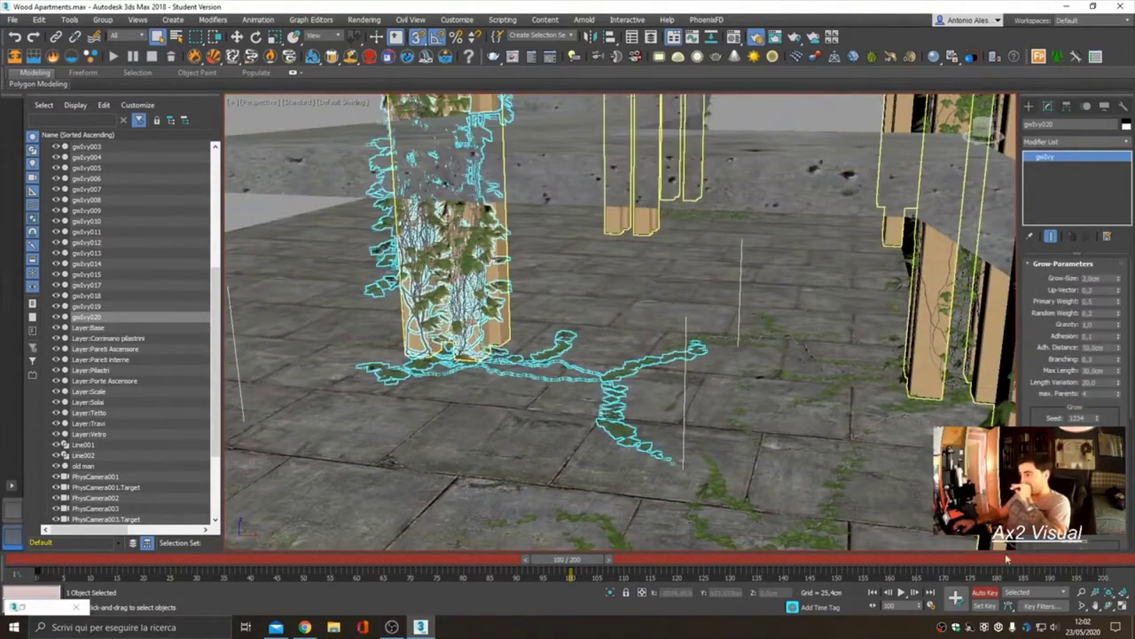
Return the timeline to frame 0 so the ivy is hidden
{"action": "left_click_drag", "start_coordinate": [584, 565], "coordinate": [40, 560]}
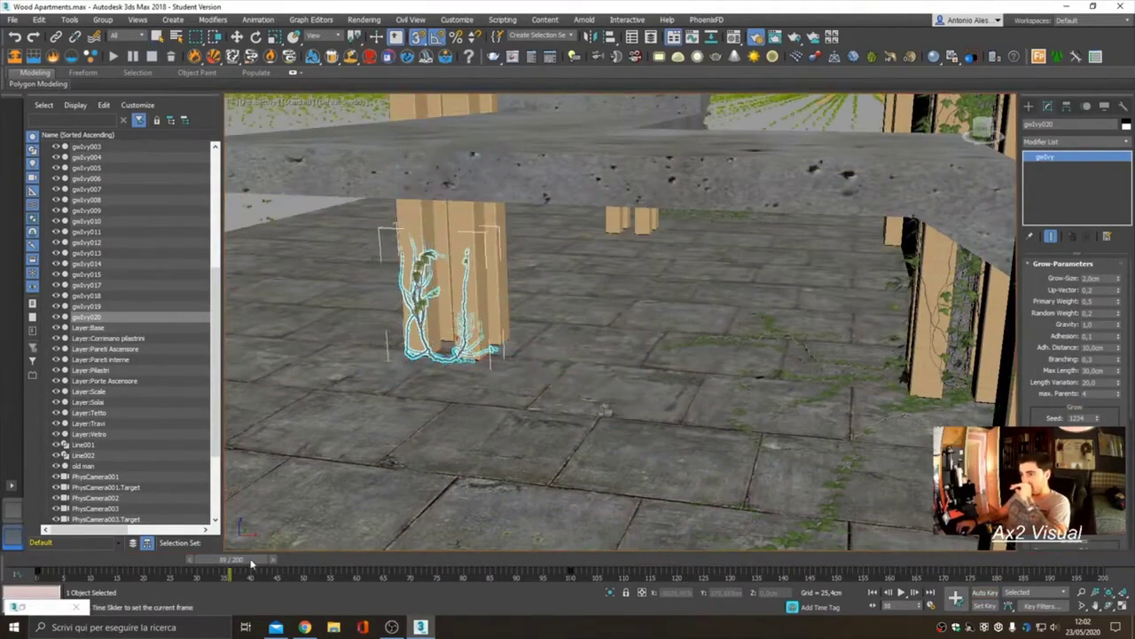
{"action": "scroll", "coordinate": [603, 441], "scroll_direction": "up", "scroll_amount": 5}
{"action": "scroll", "coordinate": [620, 319], "scroll_direction": "down", "scroll_amount": 3}
Animate geIvy003 growing to full by frame 100 with Auto Key, then scrub back to check
{"action": "left_click", "coordinate": [736, 380]}
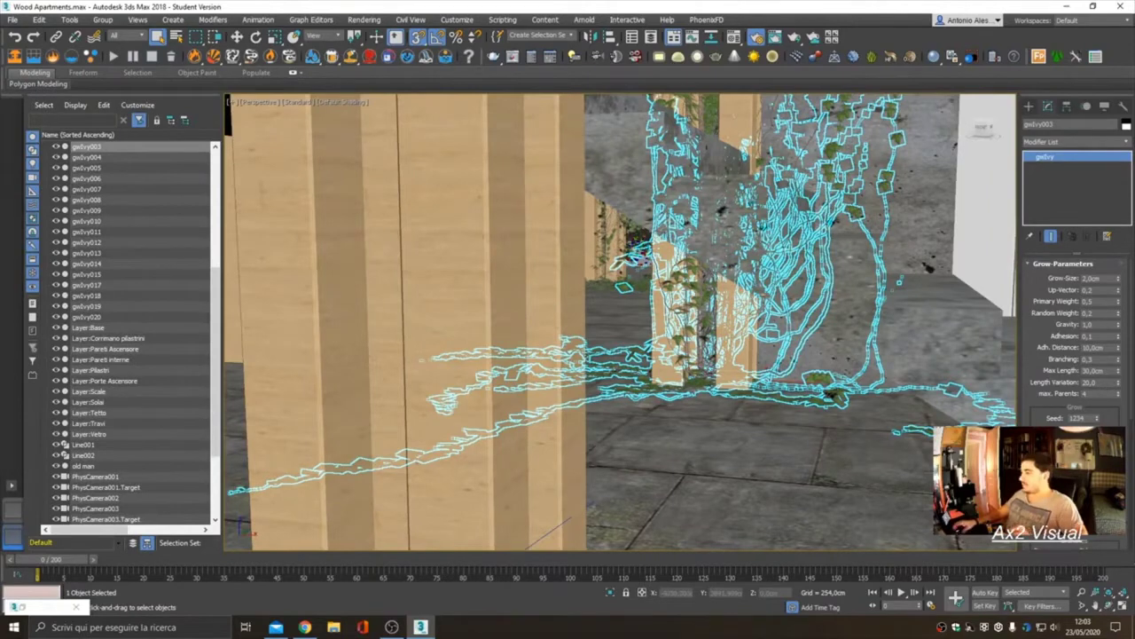
{"action": "left_click", "coordinate": [985, 592]}
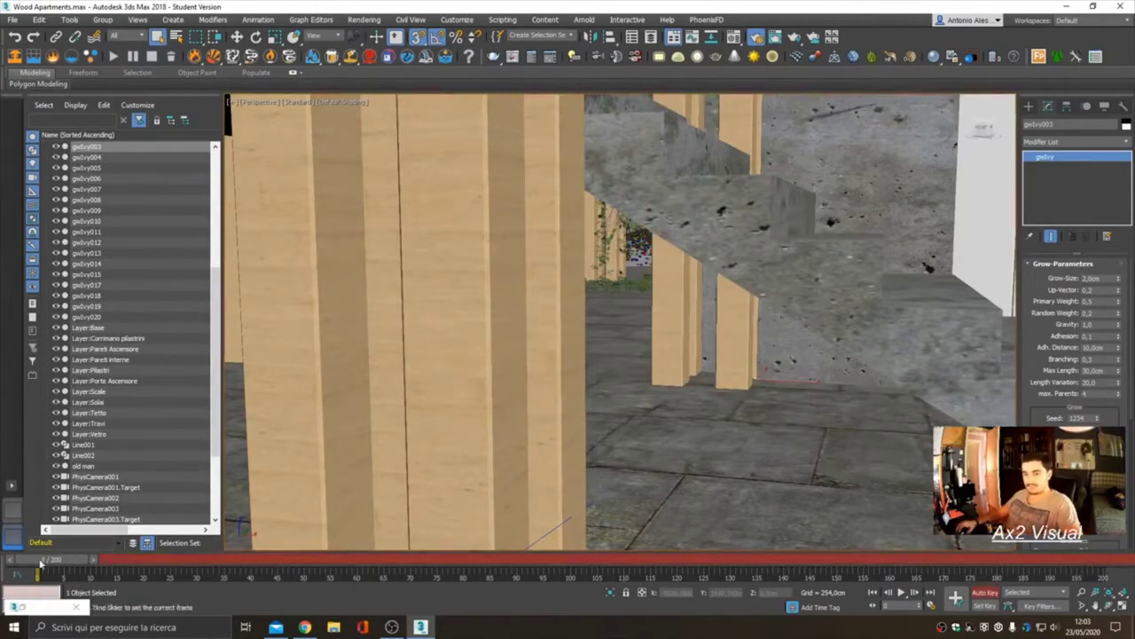
{"action": "left_click_drag", "start_coordinate": [51, 559], "coordinate": [568, 559]}
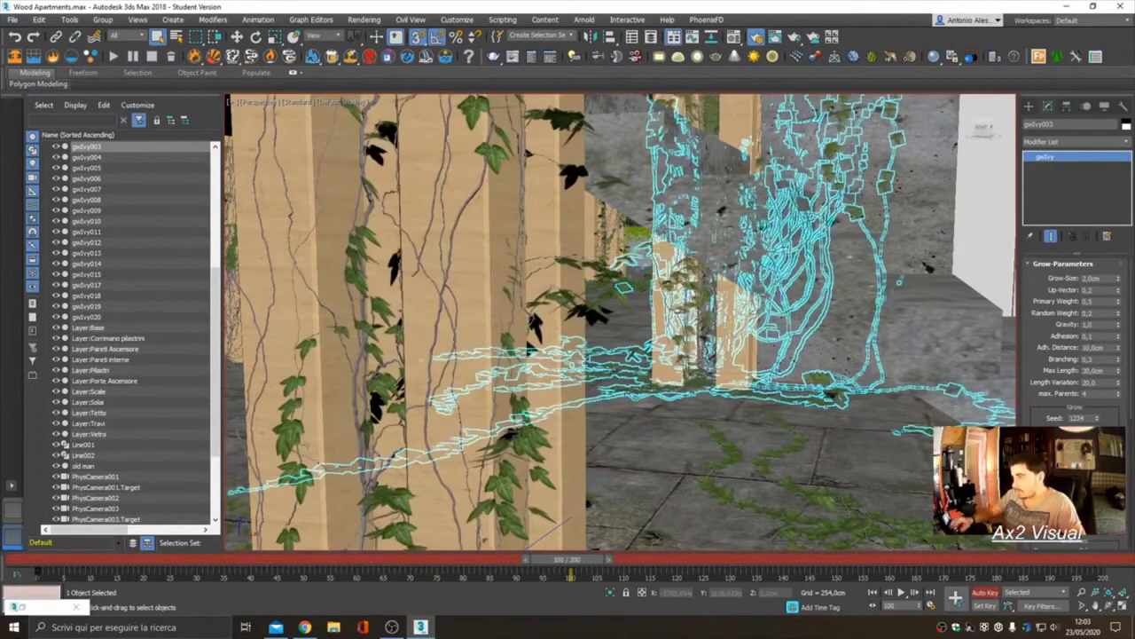
{"action": "left_click_drag", "start_coordinate": [548, 566], "coordinate": [79, 575]}
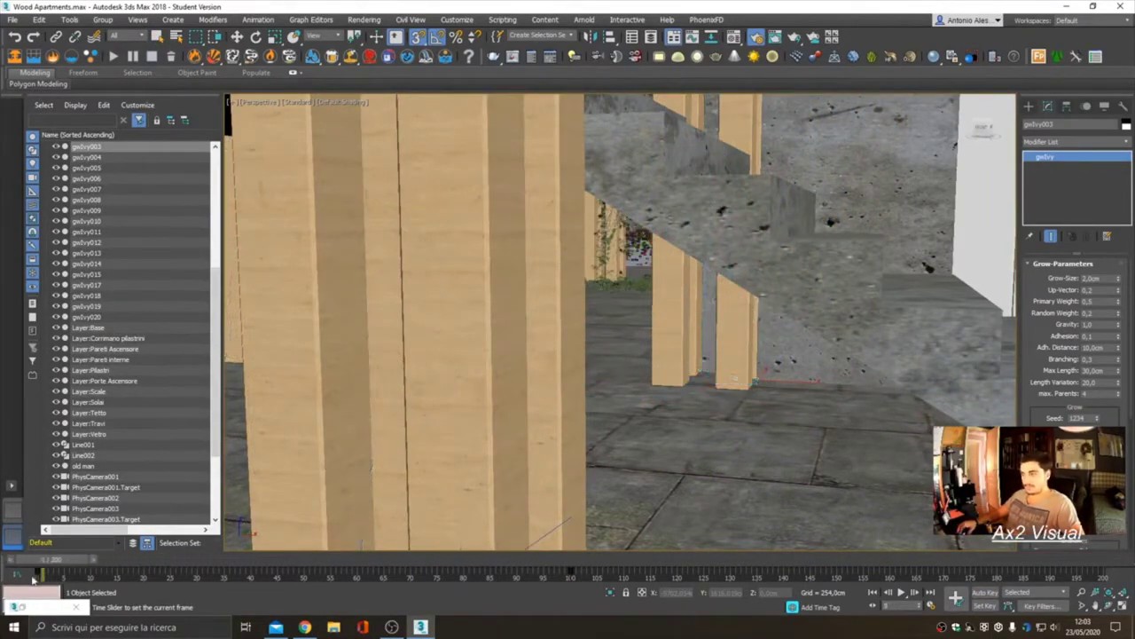
{"action": "middle_click_drag", "start_coordinate": [545, 373], "coordinate": [543, 277], "text": "alt"}
In the camera view, animate geIvy004 growing from frame 0 to full at frame 100
{"action": "key", "text": "c"}
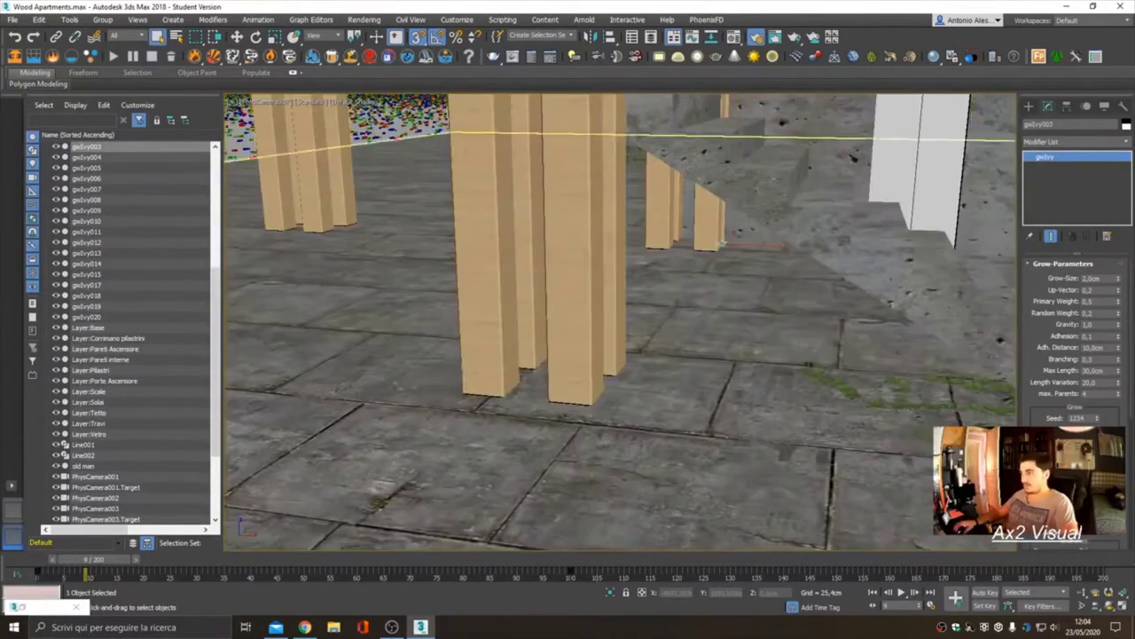
{"action": "left_click", "coordinate": [86, 157]}
{"action": "left_click_drag", "start_coordinate": [102, 562], "coordinate": [62, 567]}
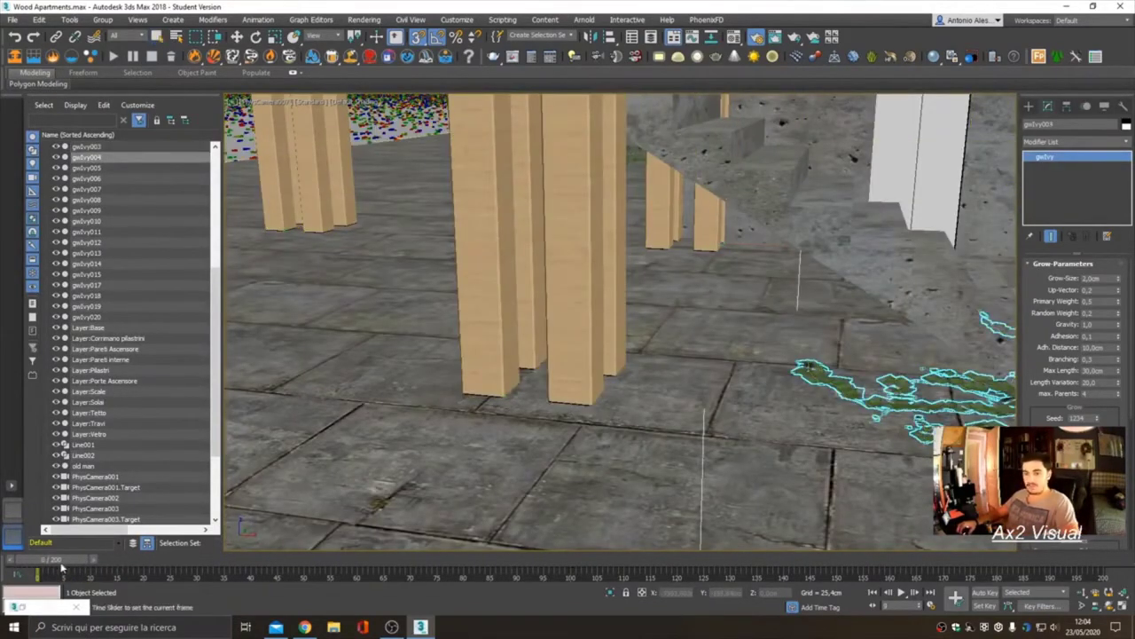
{"action": "left_click", "coordinate": [985, 591]}
{"action": "left_click_drag", "start_coordinate": [51, 560], "coordinate": [335, 578]}
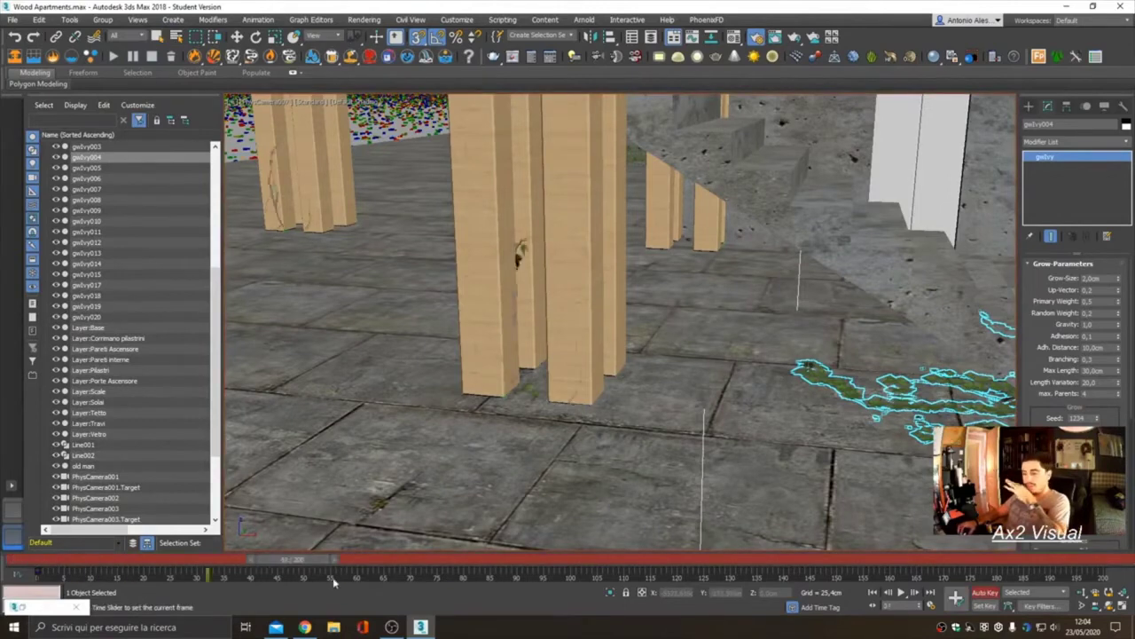
{"action": "key", "text": "Home"}
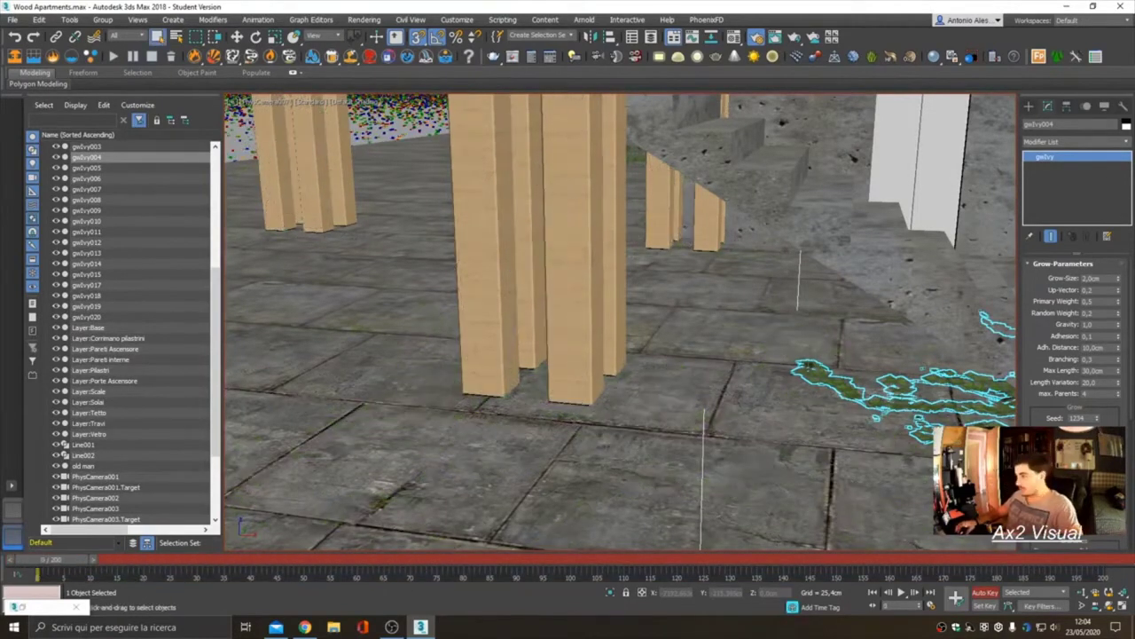
{"action": "left_click_drag", "start_coordinate": [55, 565], "coordinate": [571, 565]}
{"action": "key", "text": "q"}
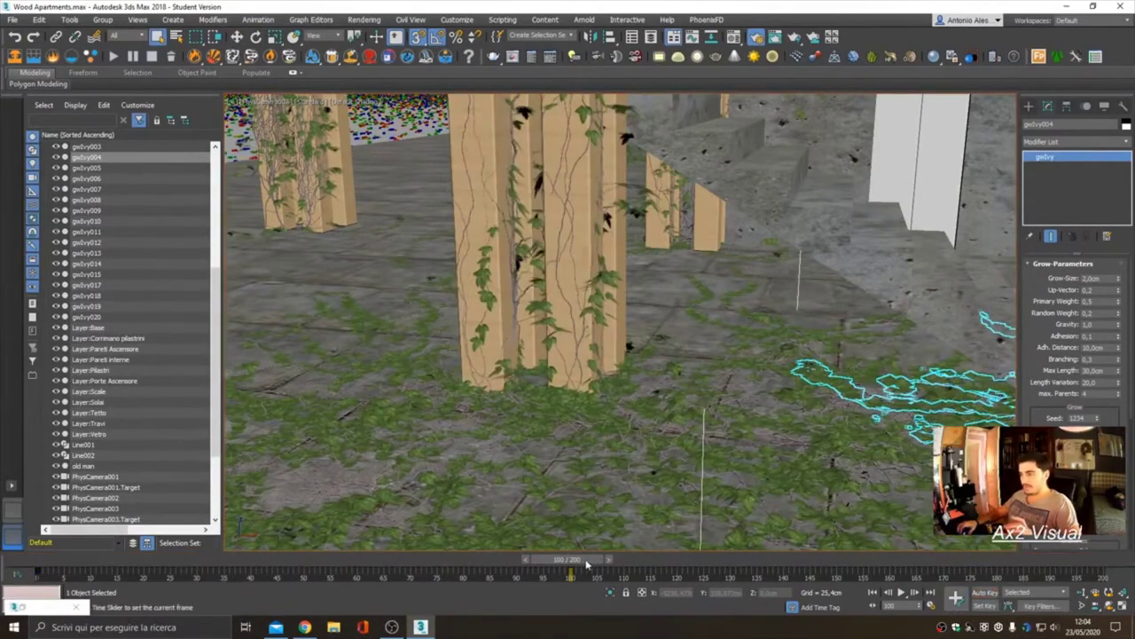
{"action": "left_click_drag", "start_coordinate": [586, 564], "coordinate": [35, 564]}
Deselect everything and play back the ivy growth animation, then stop it
{"action": "key", "text": "ctrl+d"}
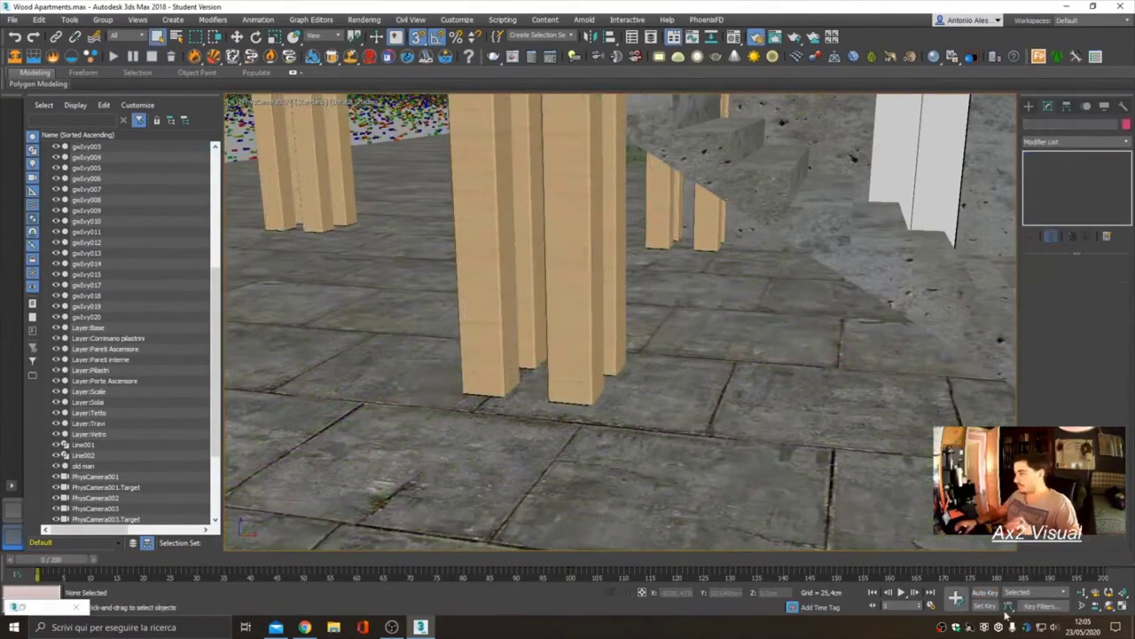
{"action": "left_click", "coordinate": [901, 592]}
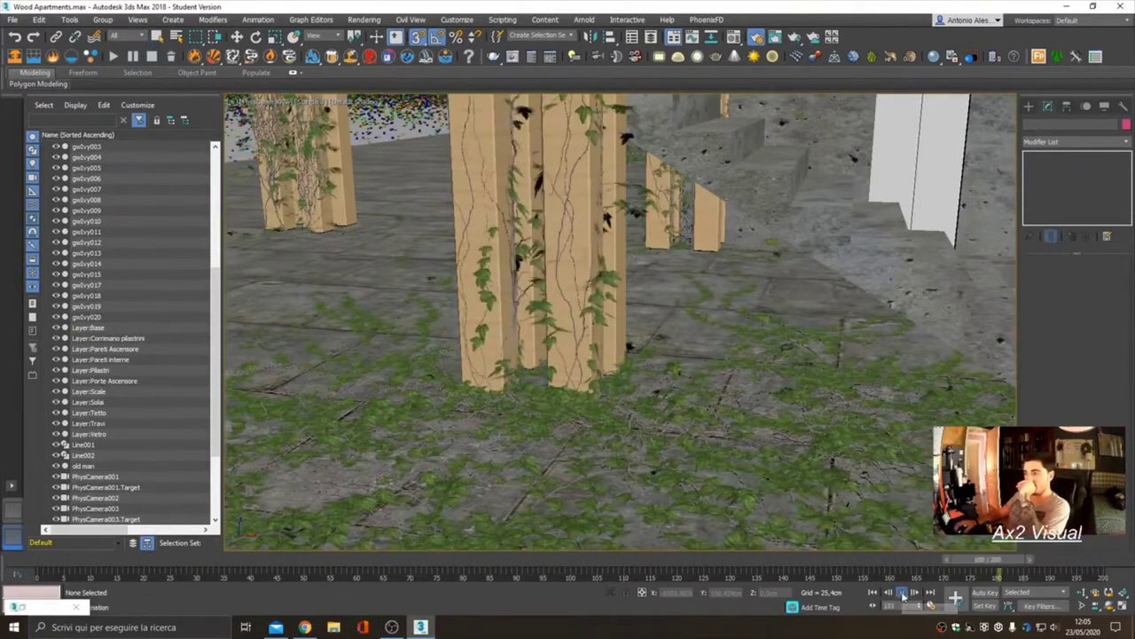
{"action": "left_click", "coordinate": [873, 592]}
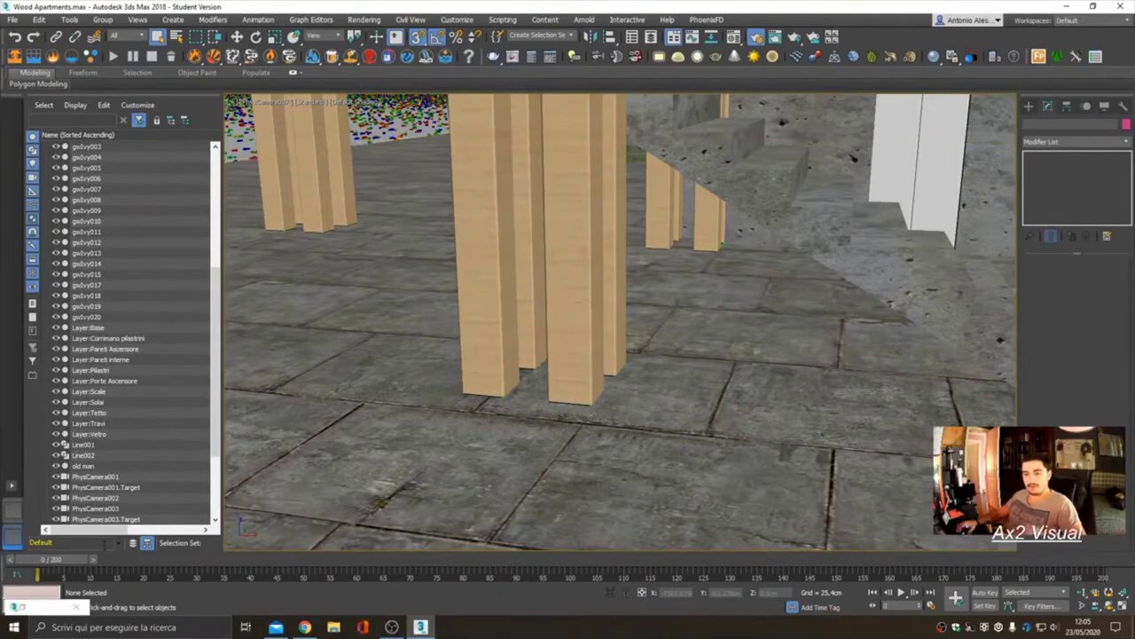
{"action": "scroll", "coordinate": [127, 409], "scroll_direction": "up", "scroll_amount": 6}
Choose the V-Ray Sun light and set the Top viewport to wireframe
{"action": "scroll", "coordinate": [127, 355], "scroll_direction": "down", "scroll_amount": 10}
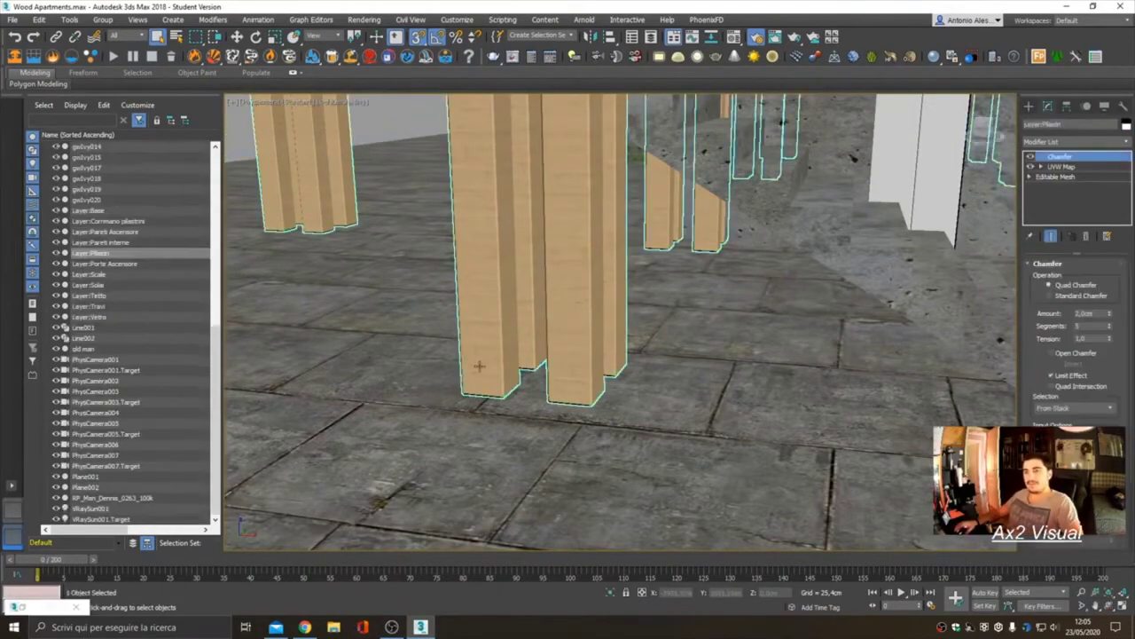
{"action": "key", "text": "p"}
{"action": "scroll", "coordinate": [472, 191], "scroll_direction": "down", "scroll_amount": 3}
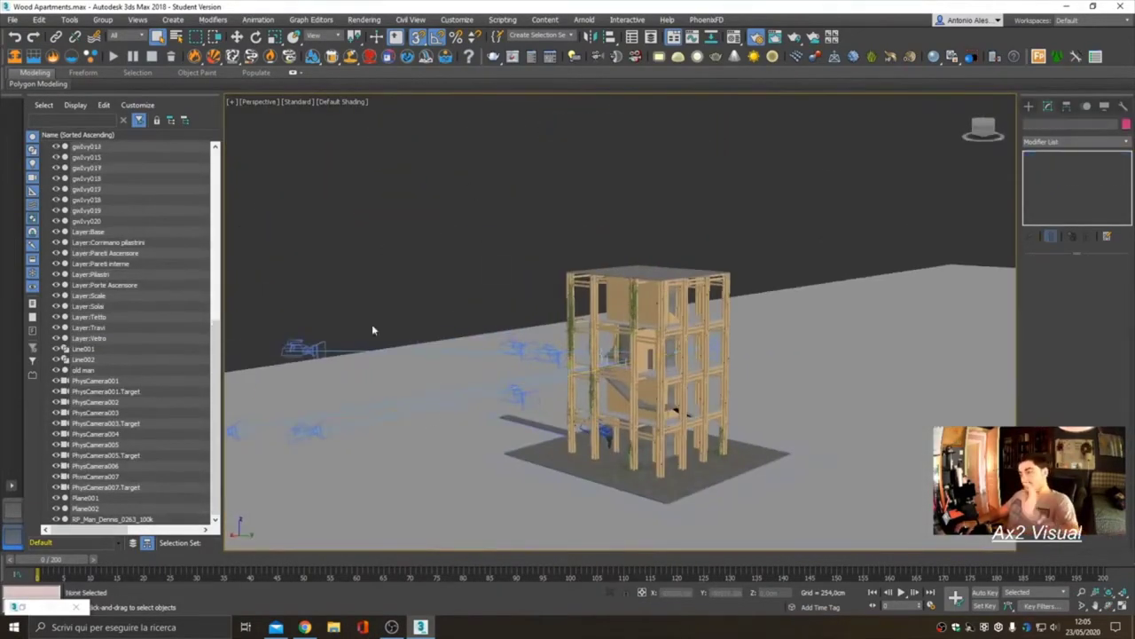
{"action": "key", "text": "t"}
{"action": "left_click", "coordinate": [1056, 124]}
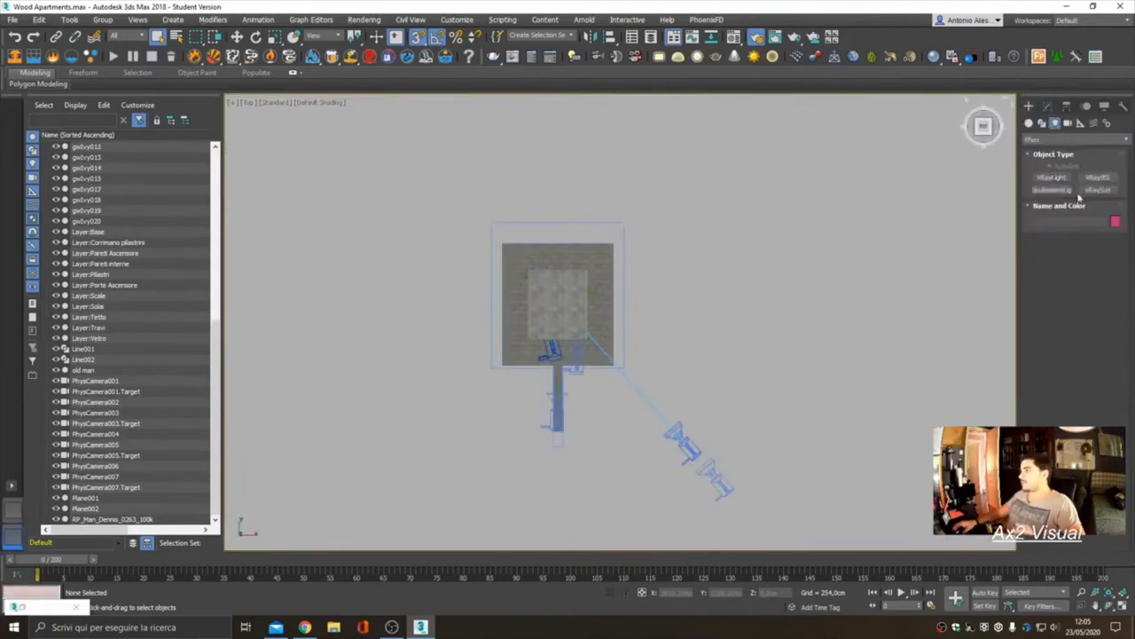
{"action": "left_click", "coordinate": [1098, 188]}
{"action": "left_click", "coordinate": [362, 213]}
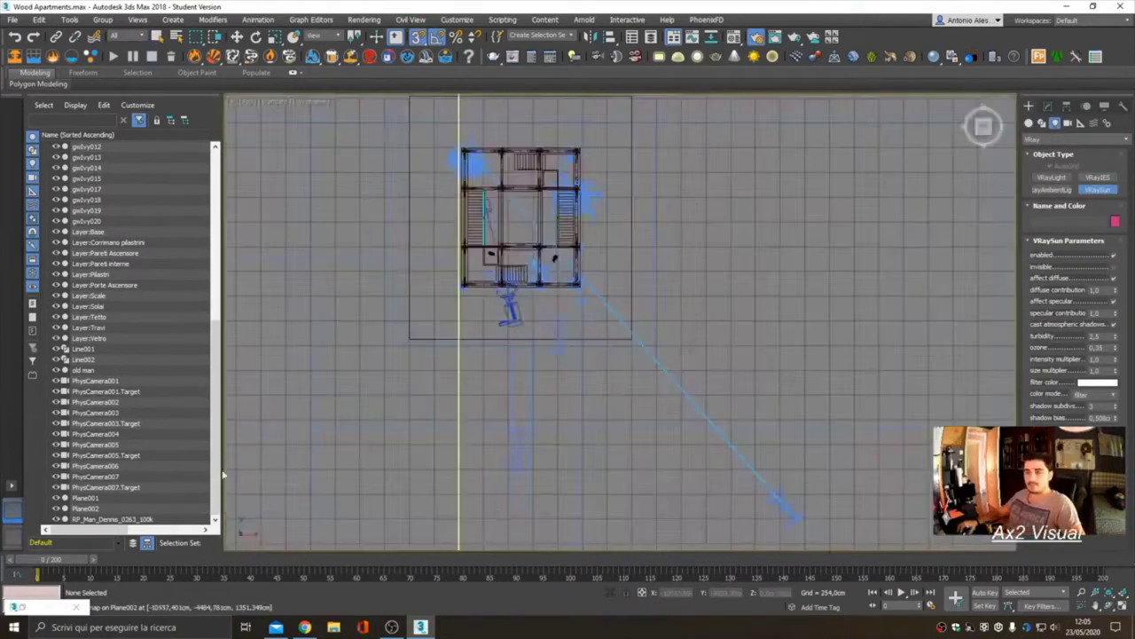
{"action": "left_click", "coordinate": [323, 101]}
{"action": "left_click", "coordinate": [372, 208]}
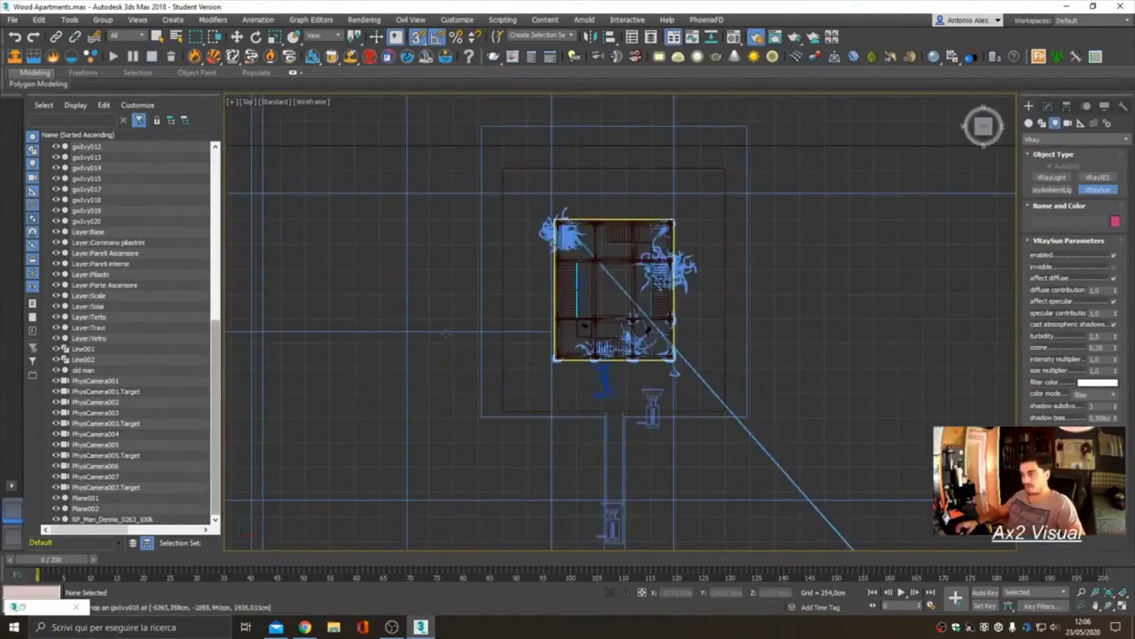
Place VRaySun001 in the top view aimed at the building and answer the sky map prompt
{"action": "middle_click_drag", "start_coordinate": [882, 379], "coordinate": [922, 311]}
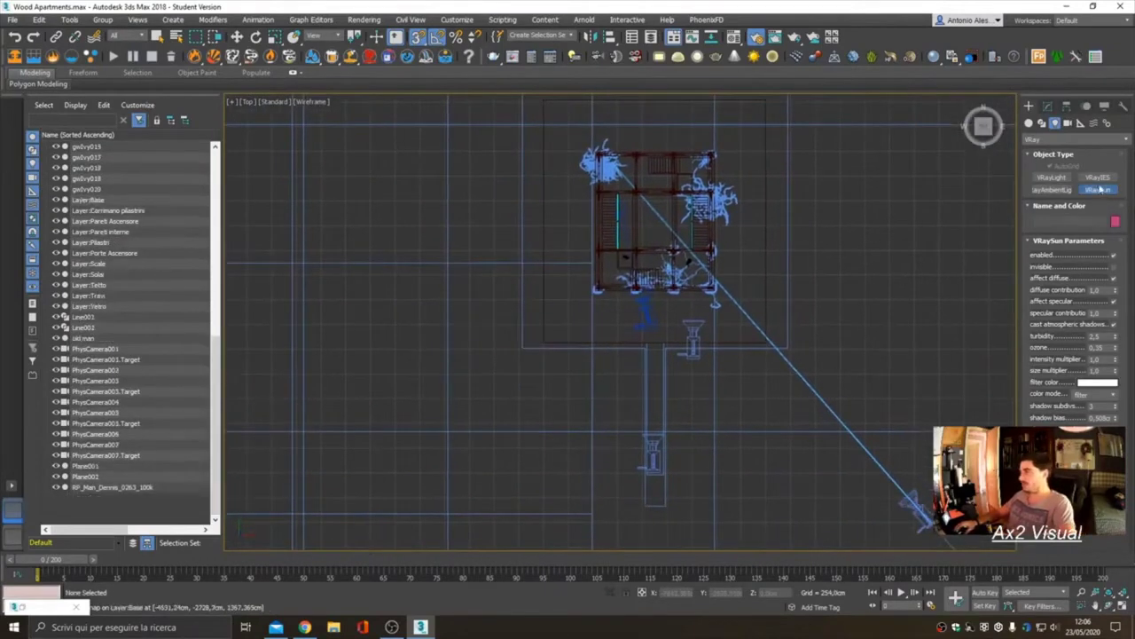
{"action": "middle_click_drag", "start_coordinate": [599, 314], "coordinate": [541, 328]}
{"action": "left_click_drag", "start_coordinate": [542, 328], "coordinate": [400, 435]}
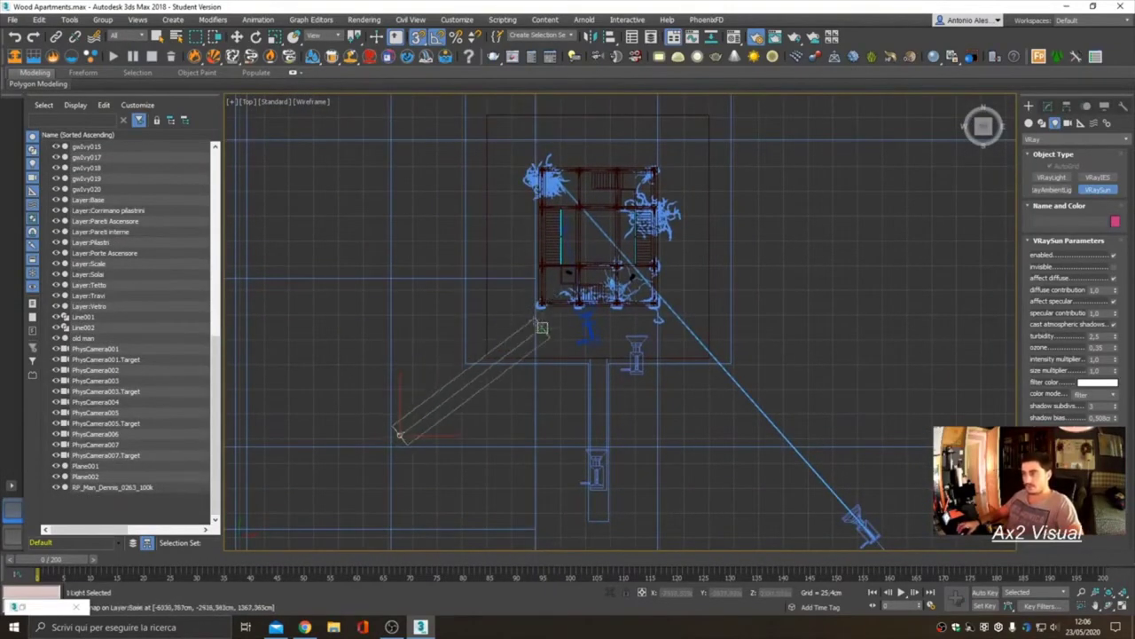
{"action": "left_click", "coordinate": [603, 349]}
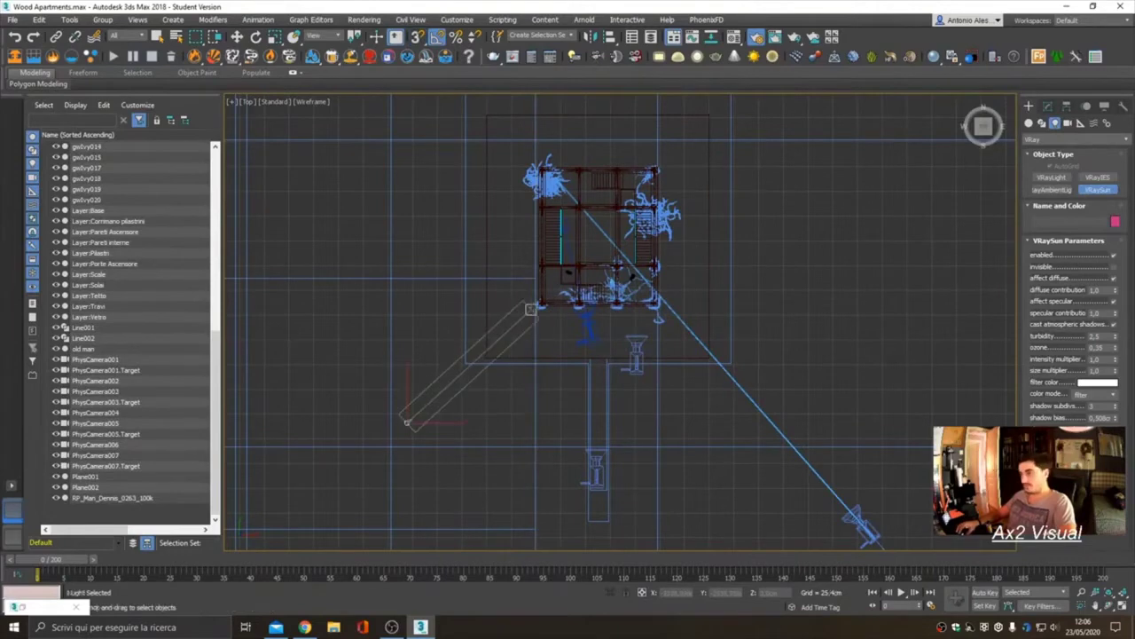
{"action": "key", "text": "f"}
In the front view, move the sun down to ground level
{"action": "key", "text": "z"}
{"action": "key", "text": "w"}
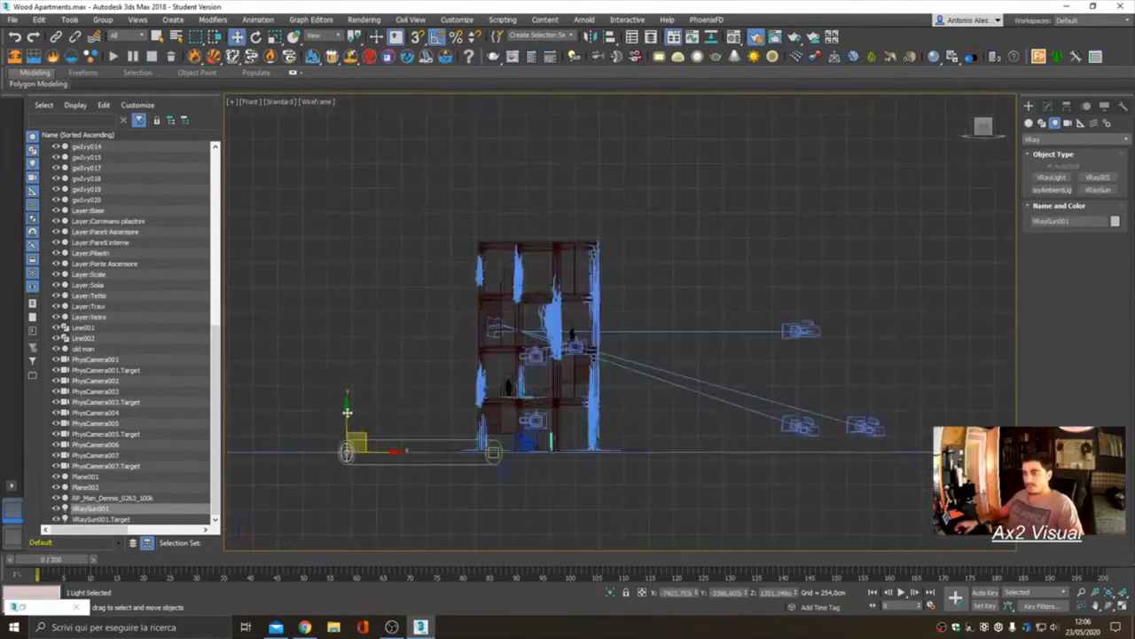
{"action": "left_click_drag", "start_coordinate": [347, 412], "coordinate": [347, 238]}
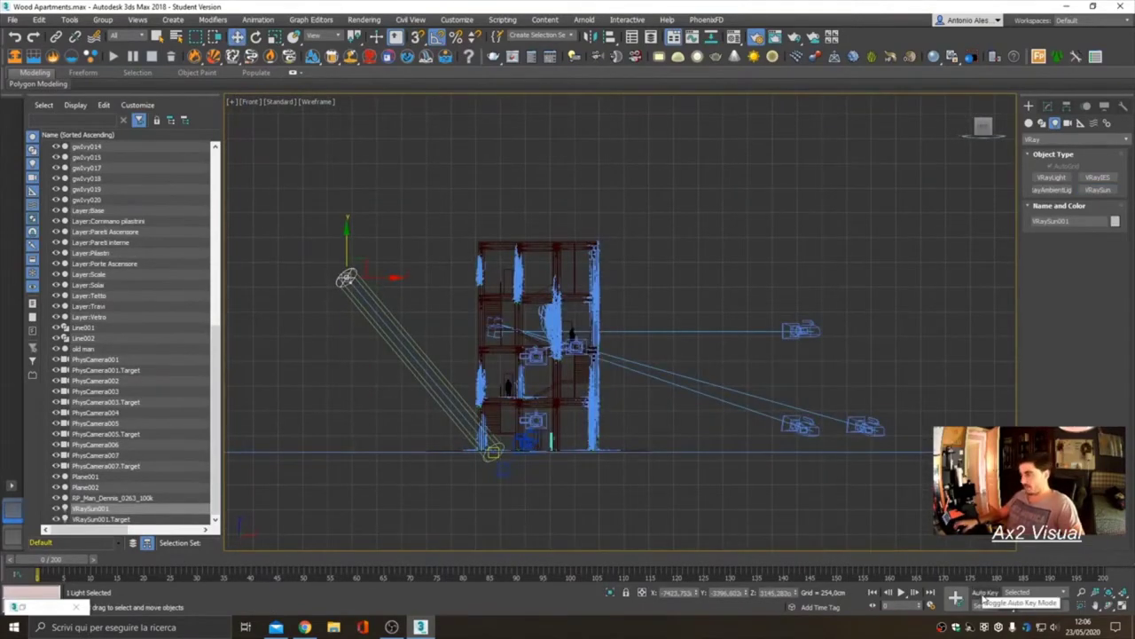
{"action": "left_click_drag", "start_coordinate": [789, 592], "coordinate": [780, 559]}
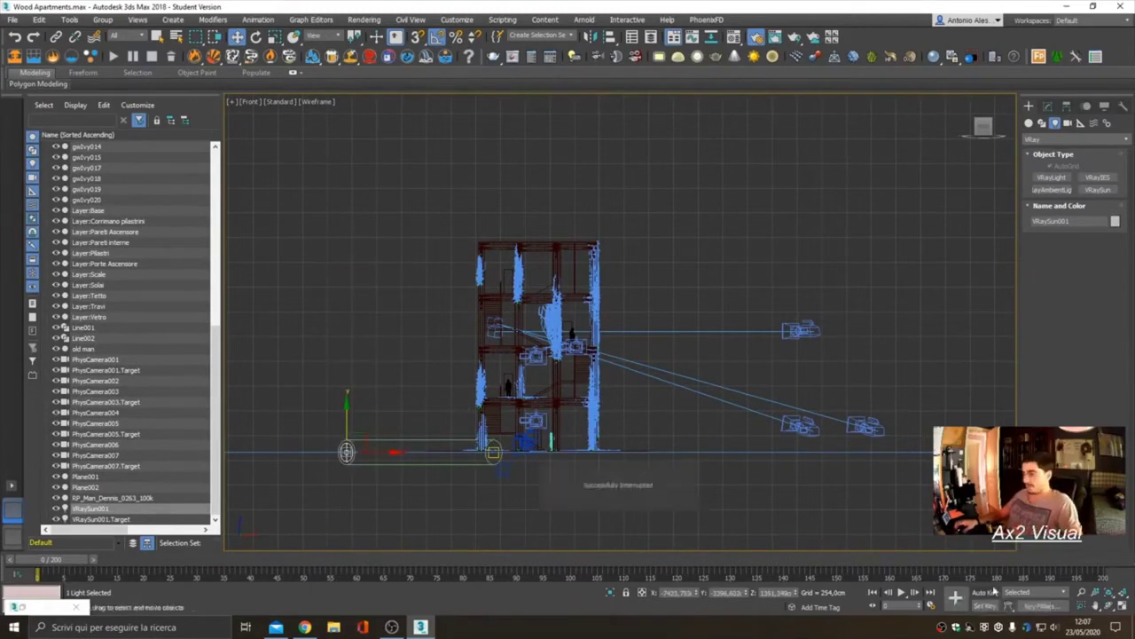
With Auto Key on, raise the sun at frame 50 and lower it to the ground at frame 100
{"action": "key", "text": "n"}
{"action": "left_click_drag", "start_coordinate": [133, 559], "coordinate": [306, 559]}
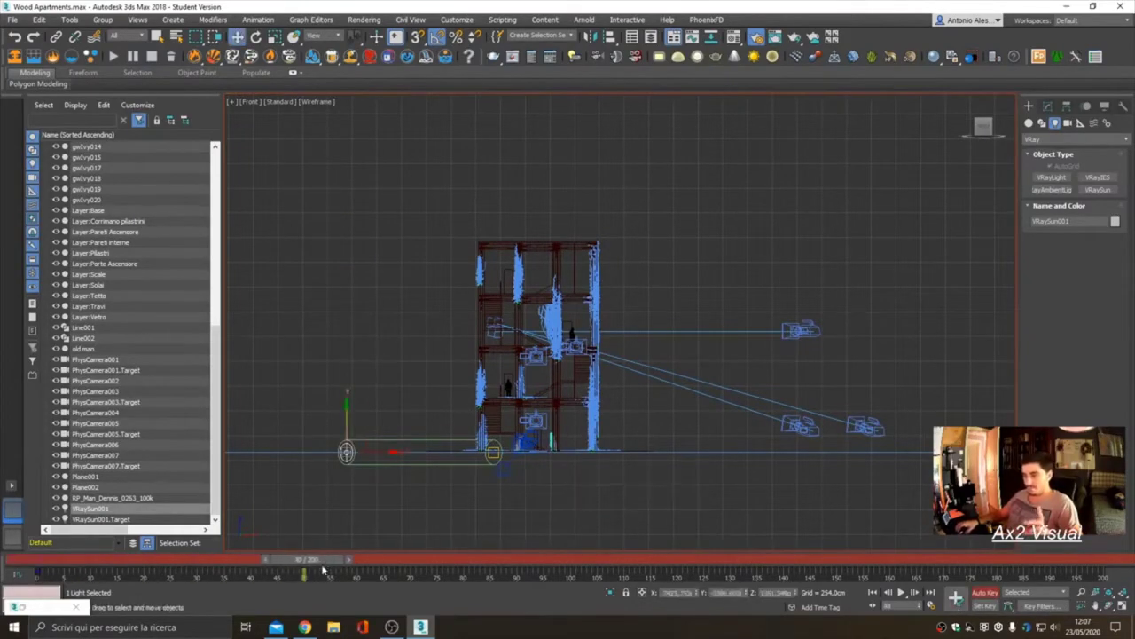
{"action": "left_click_drag", "start_coordinate": [347, 417], "coordinate": [347, 164]}
{"action": "key", "text": "t"}
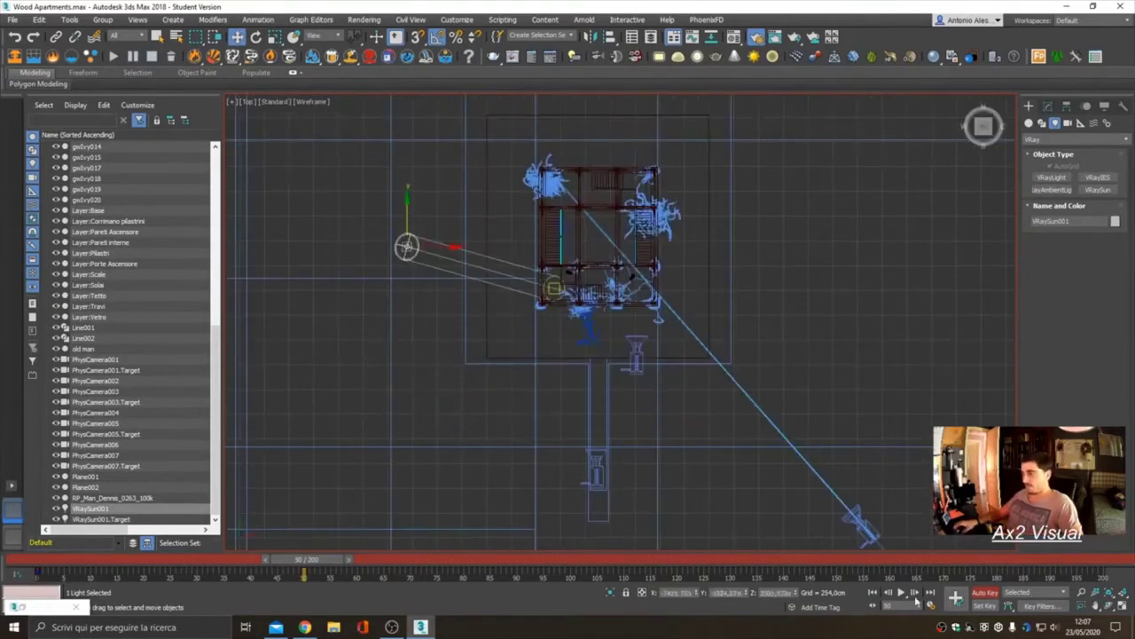
{"action": "left_click_drag", "start_coordinate": [306, 559], "coordinate": [570, 559]}
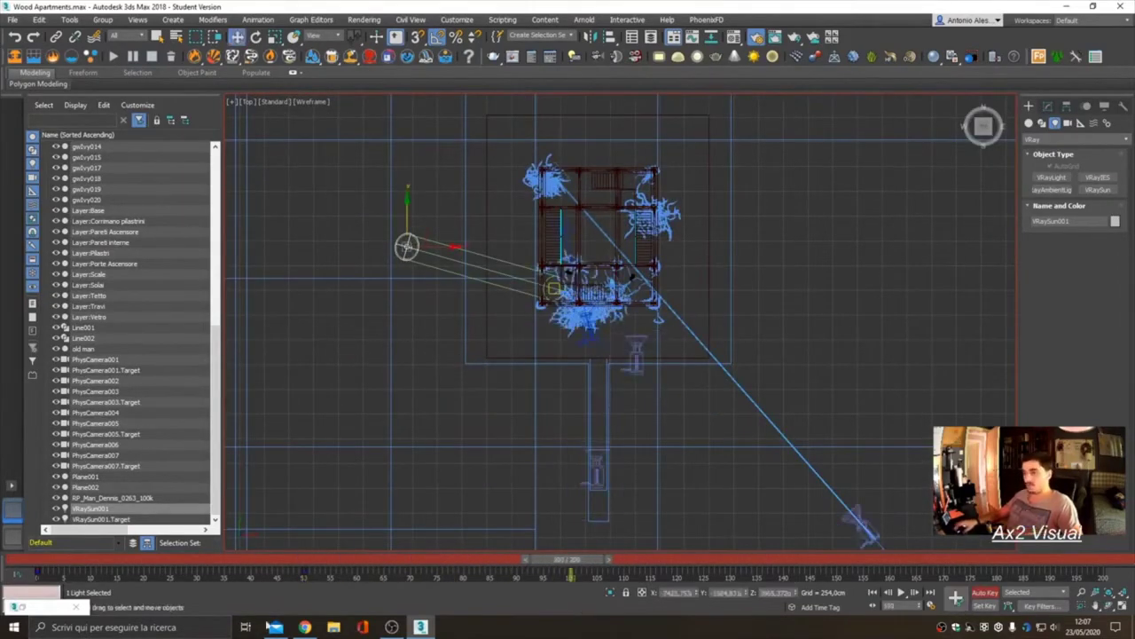
{"action": "key", "text": "f"}
{"action": "left_click_drag", "start_coordinate": [346, 165], "coordinate": [347, 445]}
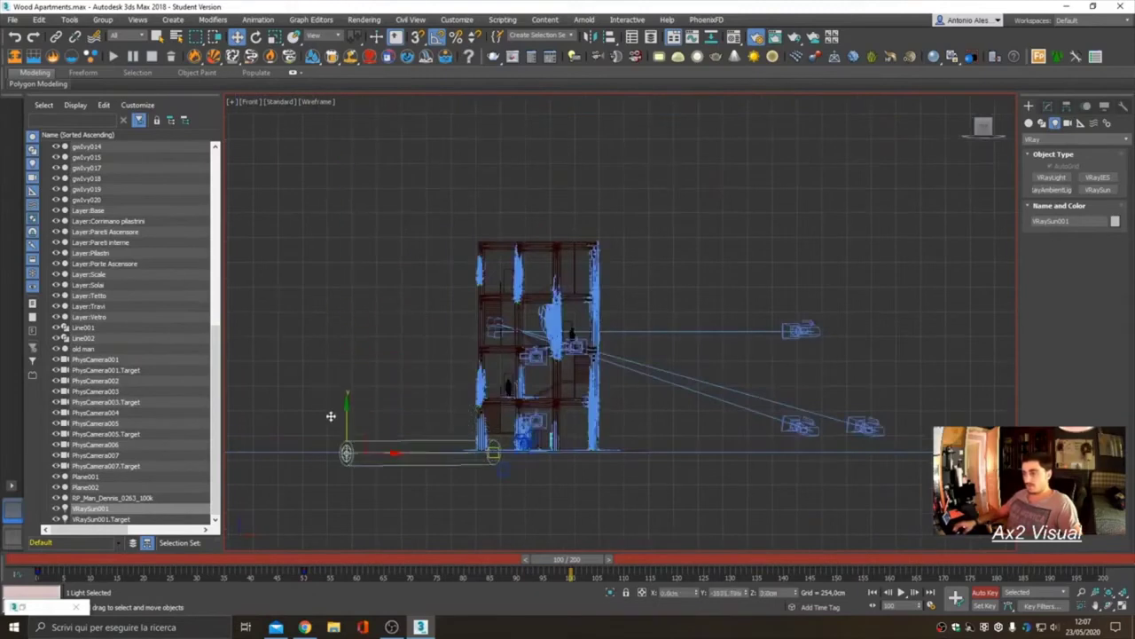
Turn off Auto Key, return to frame 0 in the camera view, and deselect the sun
{"action": "left_click", "coordinate": [978, 588]}
{"action": "mouse_move", "coordinate": [570, 558]}
{"action": "left_mouse_down"}
{"action": "mouse_move", "coordinate": [185, 585]}
{"action": "mouse_move", "coordinate": [36, 568]}
{"action": "left_mouse_up"}
{"action": "key", "text": "c"}
{"action": "key", "text": "w"}
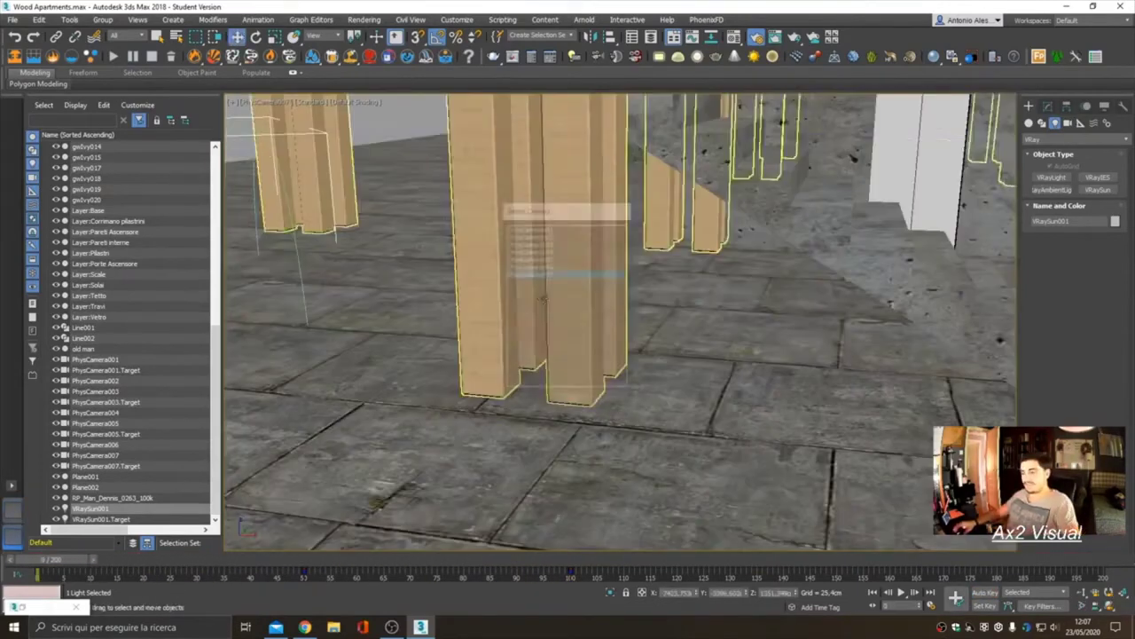
{"action": "key", "text": "ctrl+d"}
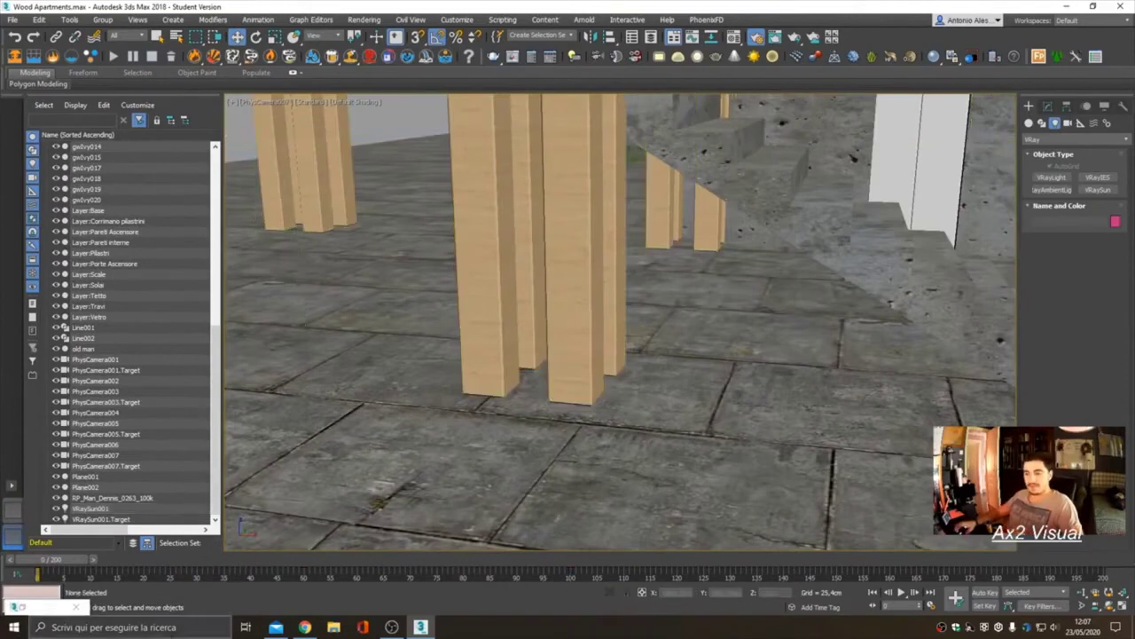
Render frame 50 from PhysCamera007 in V-Ray with Render Setup open
{"action": "key", "text": "F10"}
{"action": "left_click_drag", "start_coordinate": [64, 559], "coordinate": [330, 562]}
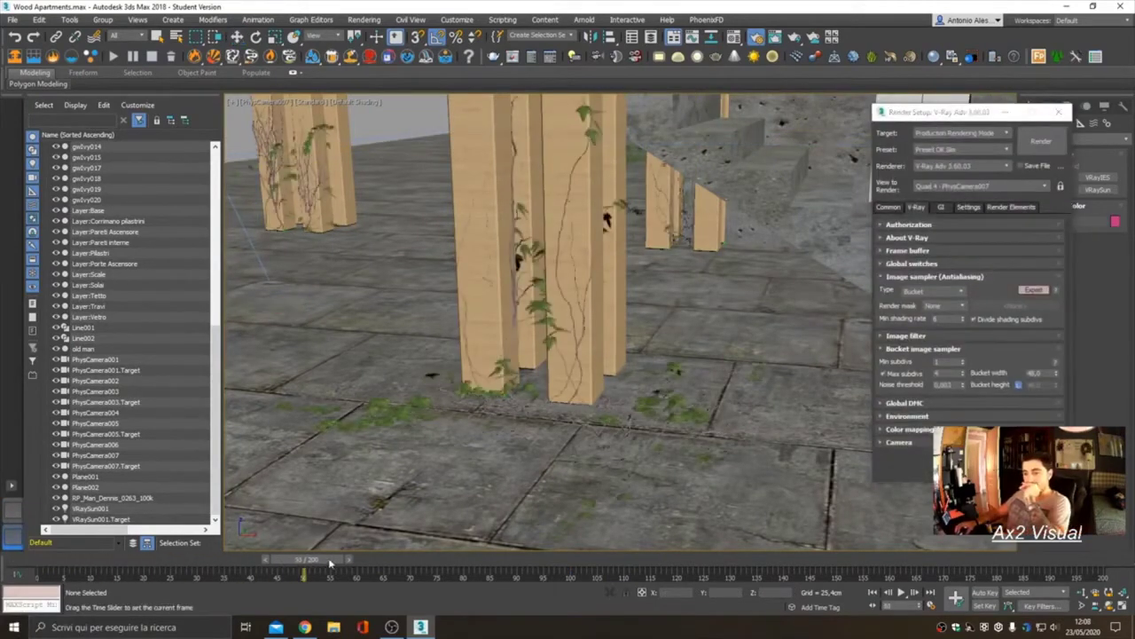
{"action": "scroll", "coordinate": [95, 268], "scroll_direction": "up", "scroll_amount": 5}
{"action": "key", "text": "shift+q"}
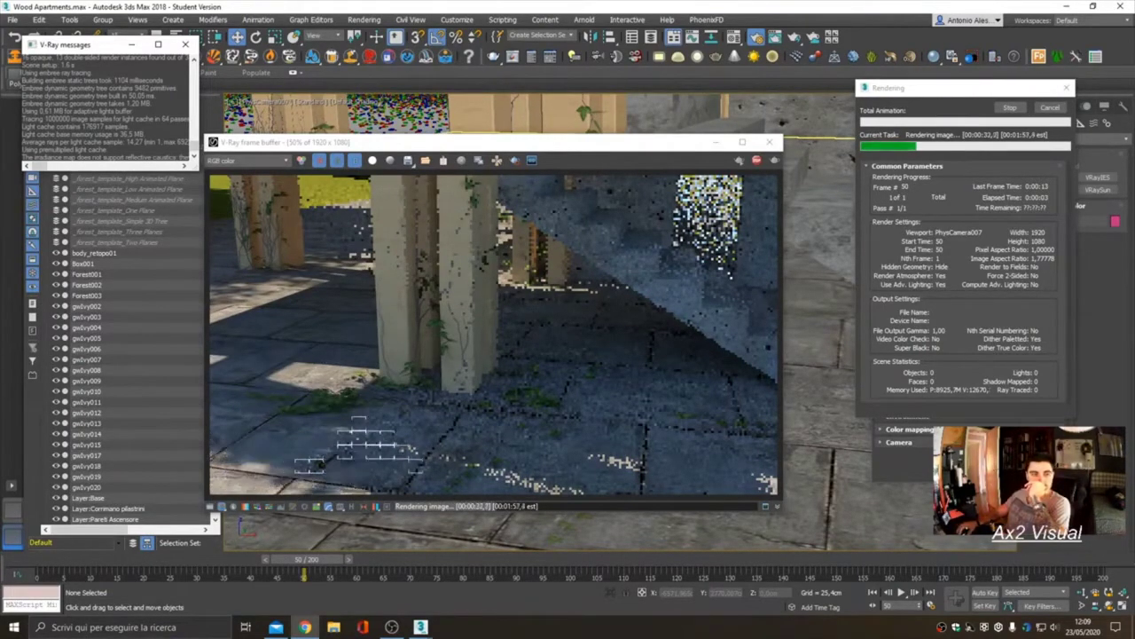
{"action": "scroll", "coordinate": [496, 373], "scroll_direction": "up", "scroll_amount": 5}
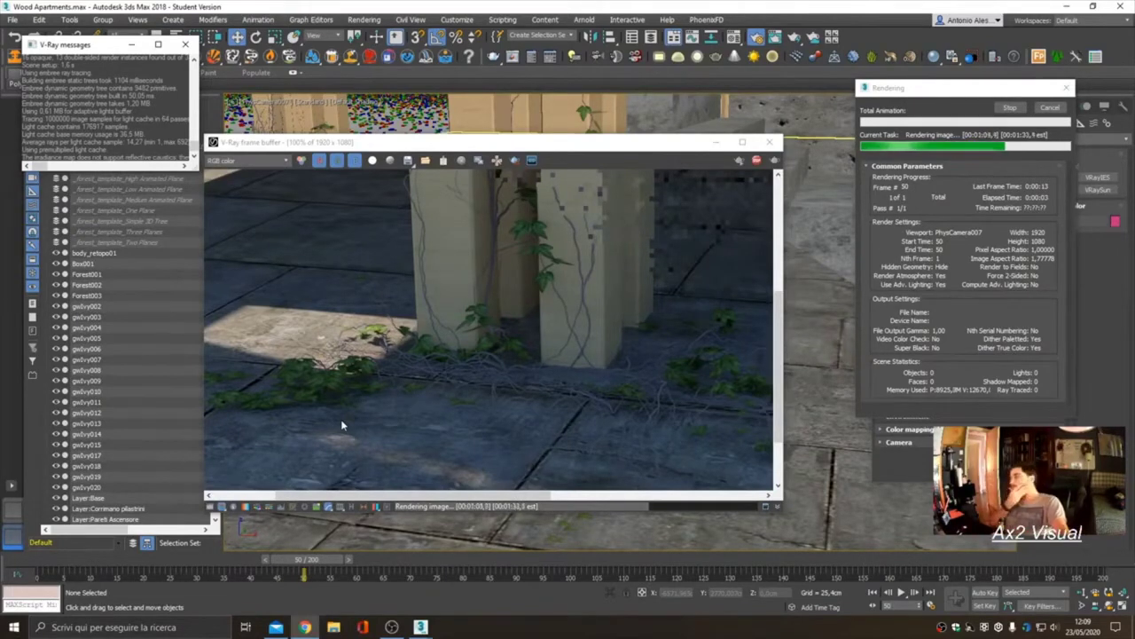
{"action": "scroll", "coordinate": [440, 391], "scroll_direction": "down", "scroll_amount": 2}
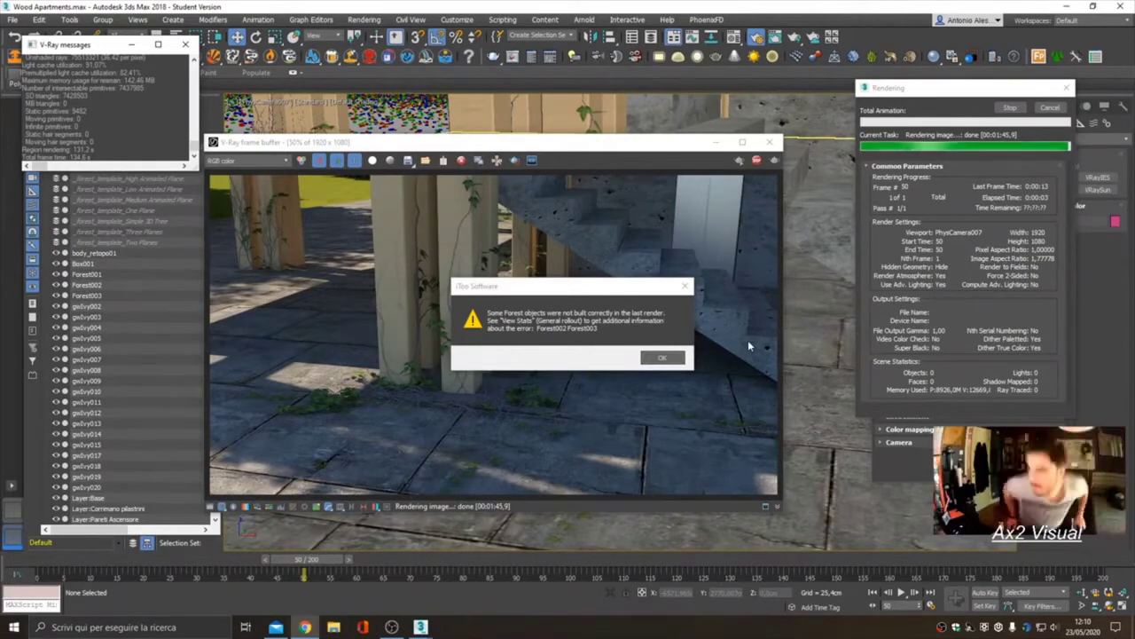
Dismiss the Forest warning and close the frame buffer and render settings
{"action": "left_click", "coordinate": [657, 358]}
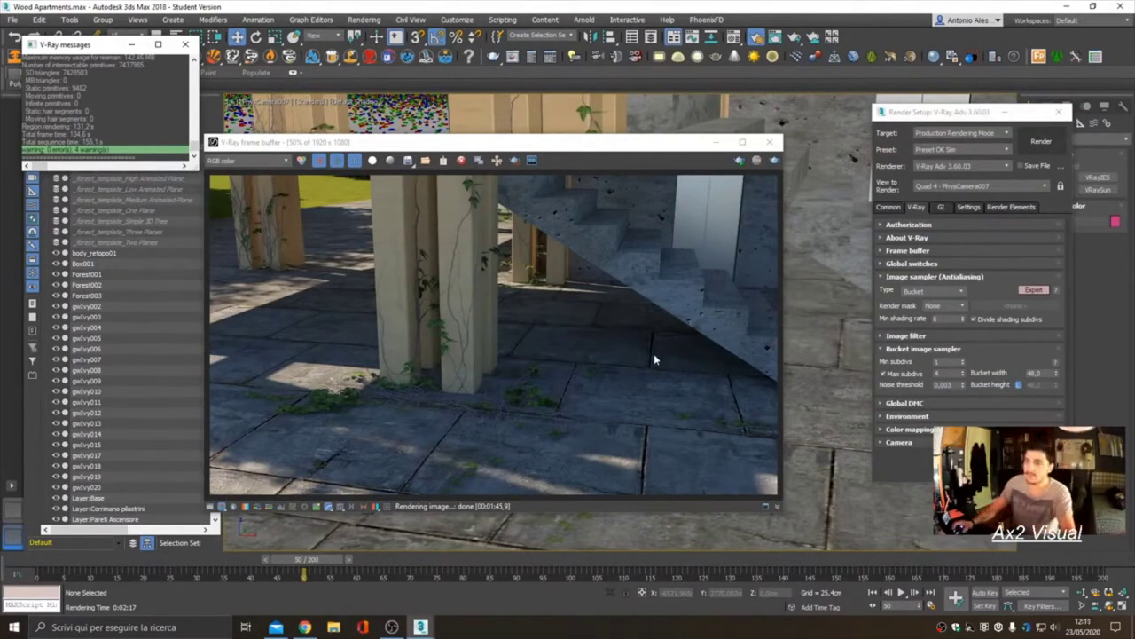
{"action": "left_click", "coordinate": [768, 142]}
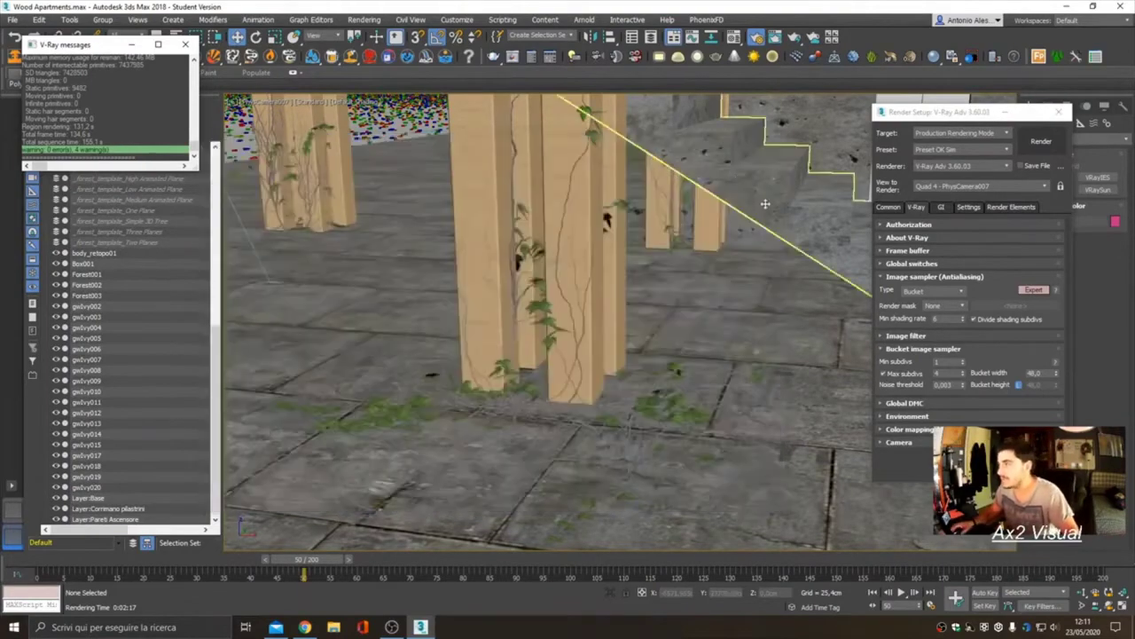
{"action": "left_click", "coordinate": [799, 204]}
Set the UVW Map width of Layer:Pareti Ascensore to 200 cm
{"action": "left_click", "coordinate": [1058, 112]}
{"action": "left_click", "coordinate": [1044, 105]}
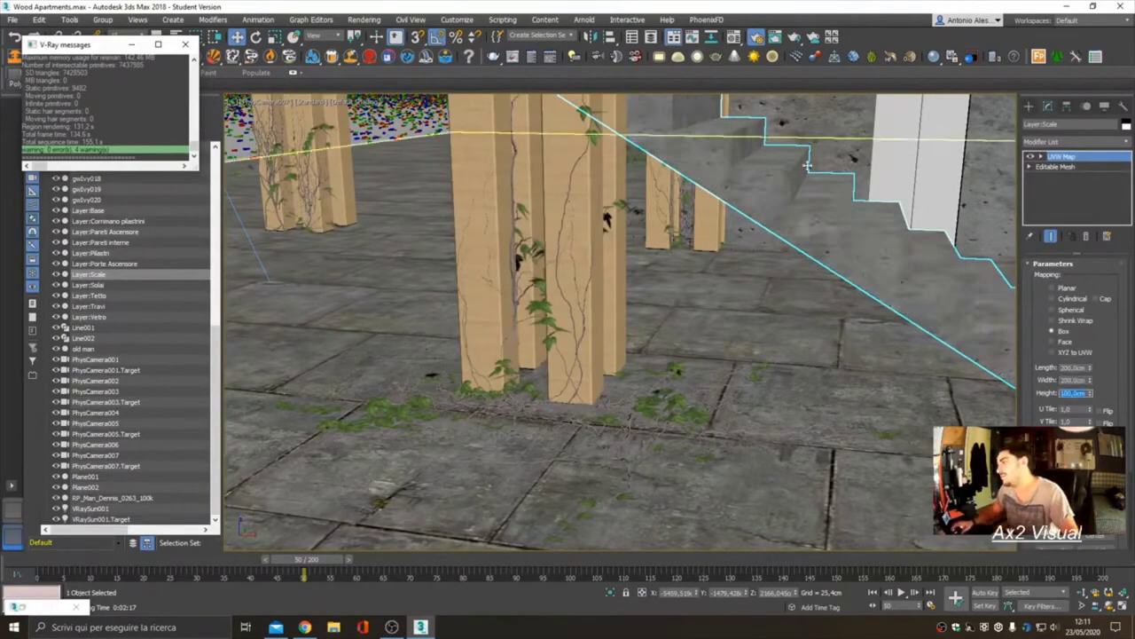
{"action": "left_click", "coordinate": [754, 177]}
{"action": "type", "text": "0"}
{"action": "key", "text": "Tab"}
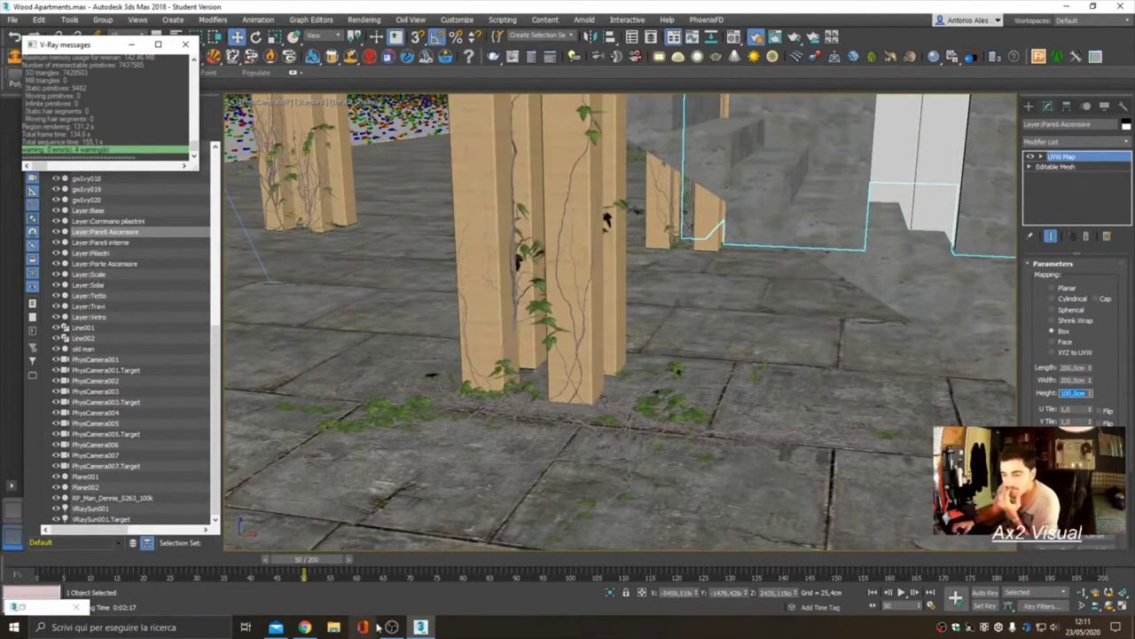
Re-render the staircase region in V-Ray and inspect the new wall mapping
{"action": "key", "text": "F10"}
{"action": "left_click", "coordinate": [1007, 270]}
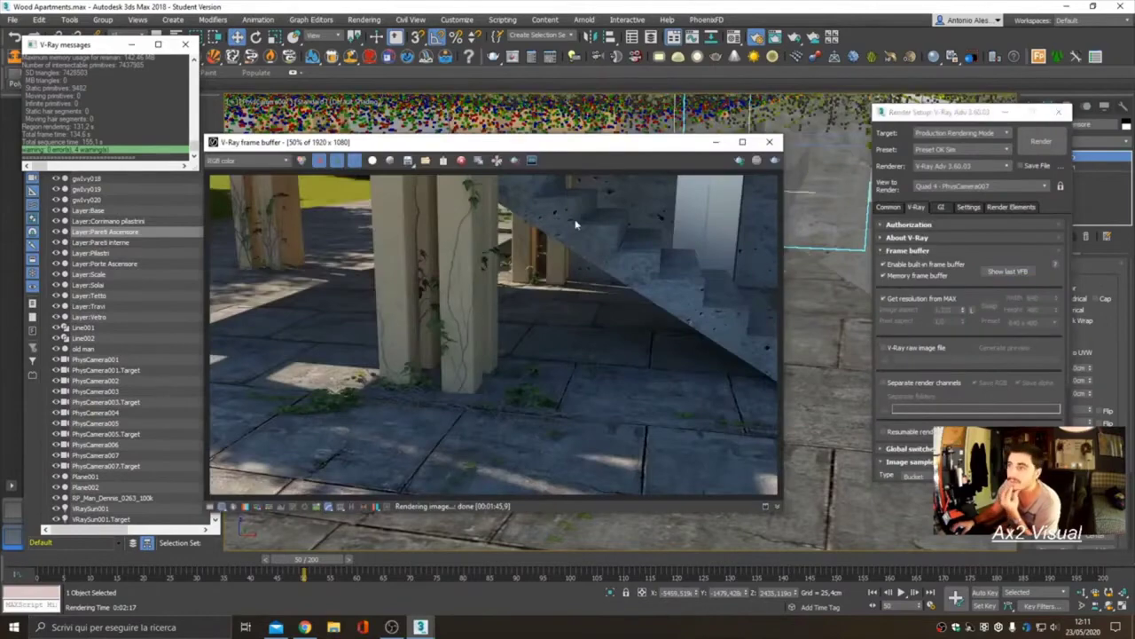
{"action": "scroll", "coordinate": [533, 266], "scroll_direction": "down", "scroll_amount": 2}
{"action": "key", "text": "shift+q"}
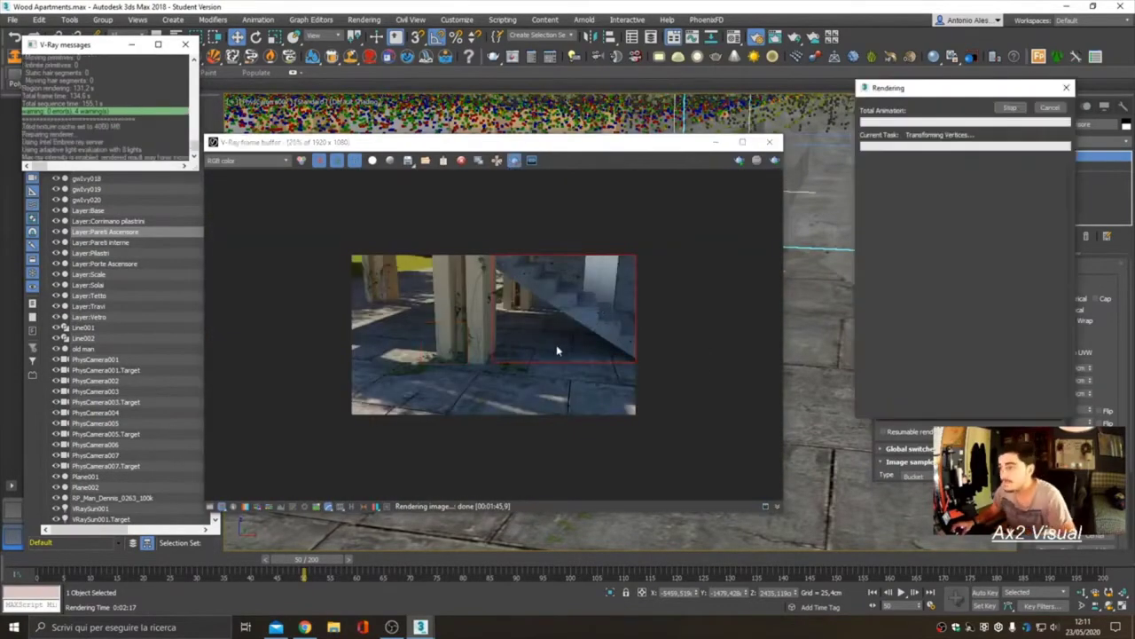
{"action": "scroll", "coordinate": [556, 350], "scroll_direction": "up", "scroll_amount": 2}
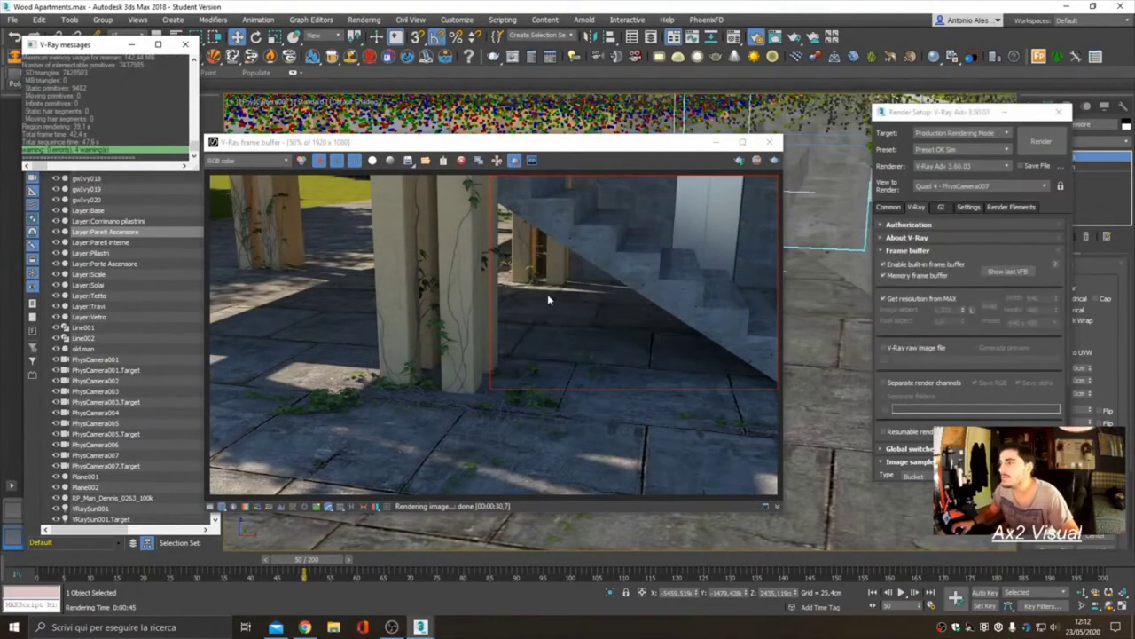
{"action": "scroll", "coordinate": [547, 294], "scroll_direction": "up", "scroll_amount": 2}
{"action": "mouse_move", "coordinate": [533, 341]}
{"action": "middle_mouse_down"}
{"action": "mouse_move", "coordinate": [552, 370]}
{"action": "mouse_move", "coordinate": [598, 381]}
{"action": "middle_mouse_up"}
{"action": "scroll", "coordinate": [558, 329], "scroll_direction": "down", "scroll_amount": 2}
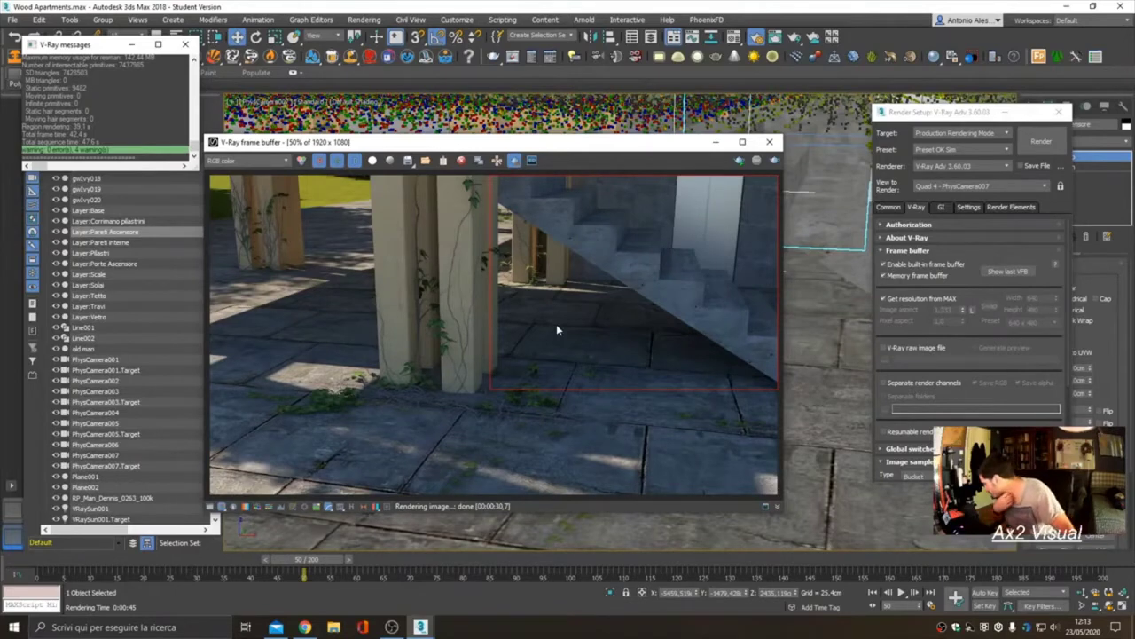
{"action": "left_click", "coordinate": [304, 627]}
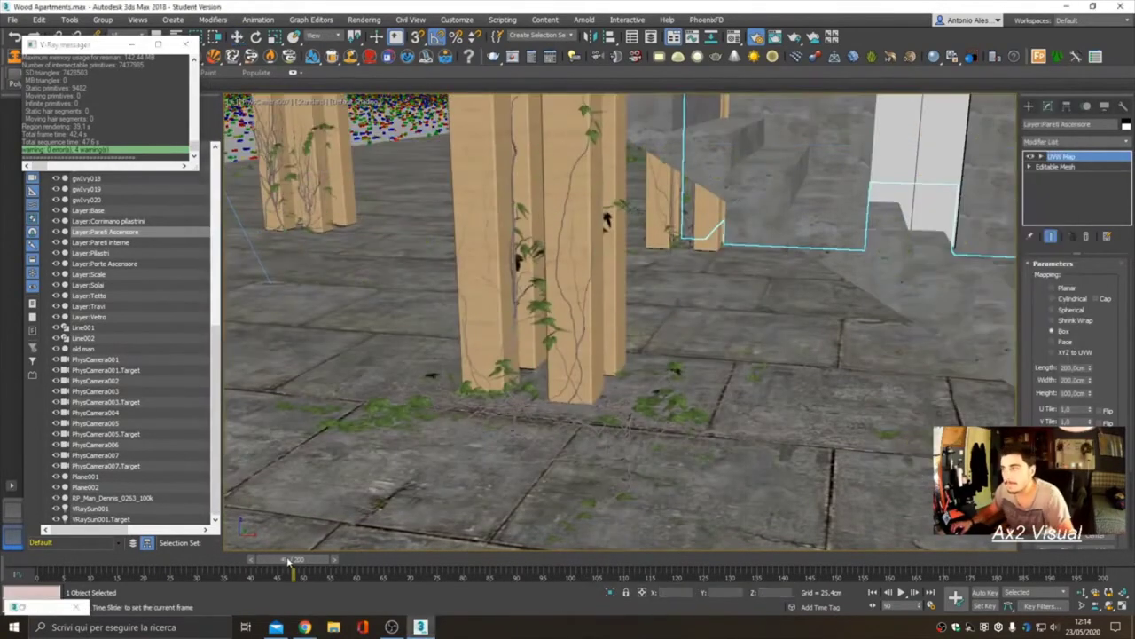
Go to frame 0, toggle Auto Key off, and select PhysCamera007
{"action": "key", "text": "Home"}
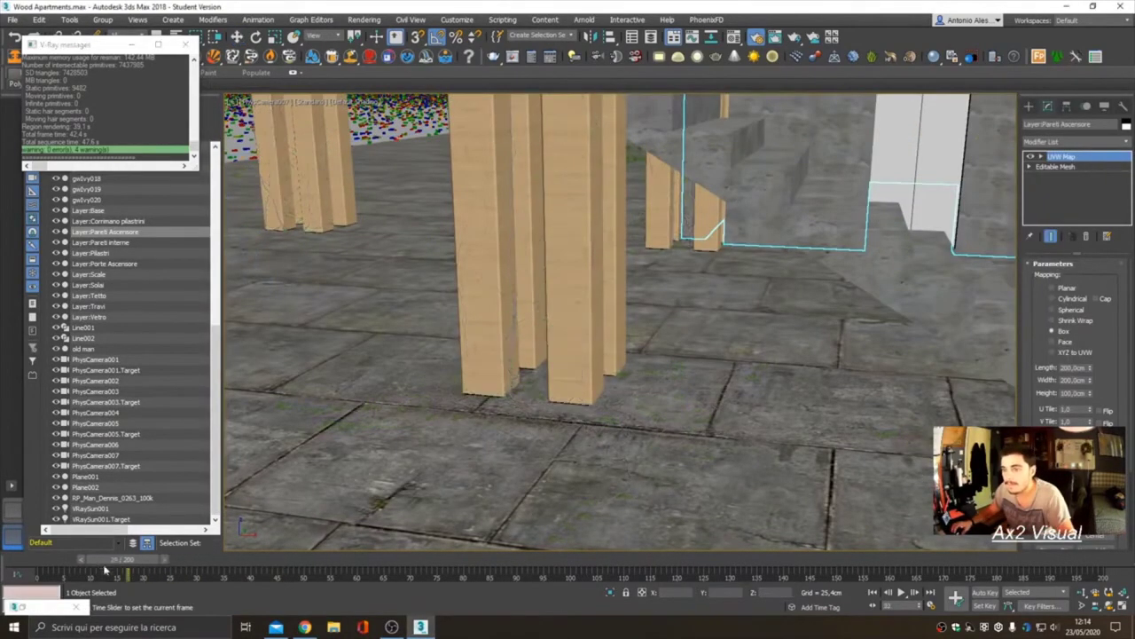
{"action": "key", "text": "n"}
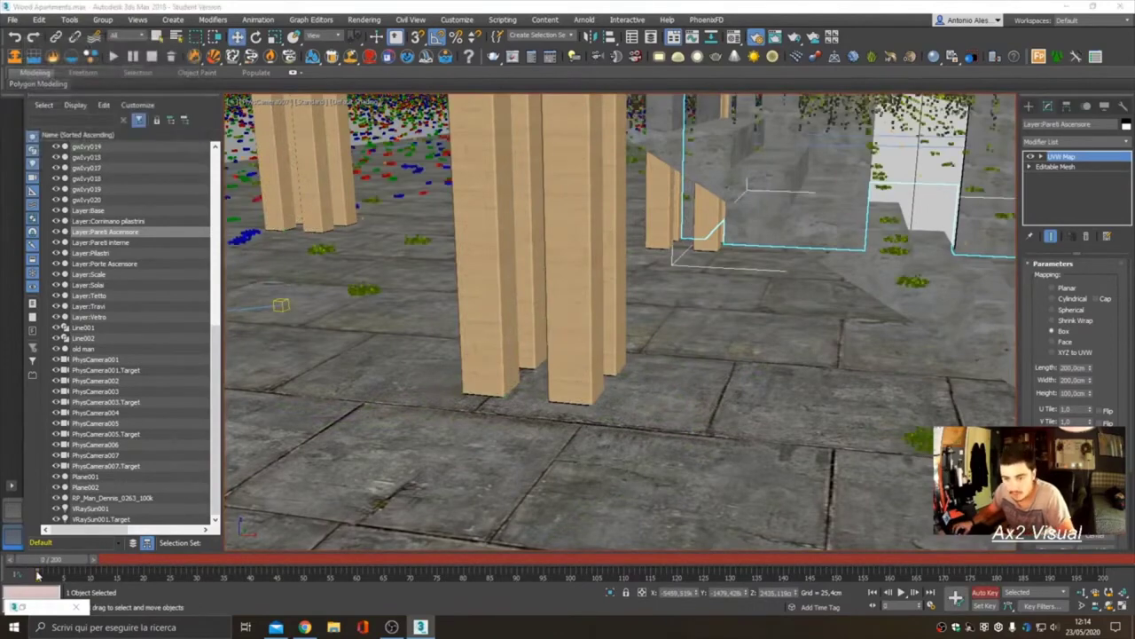
{"action": "key", "text": "n"}
{"action": "left_click", "coordinate": [106, 455]}
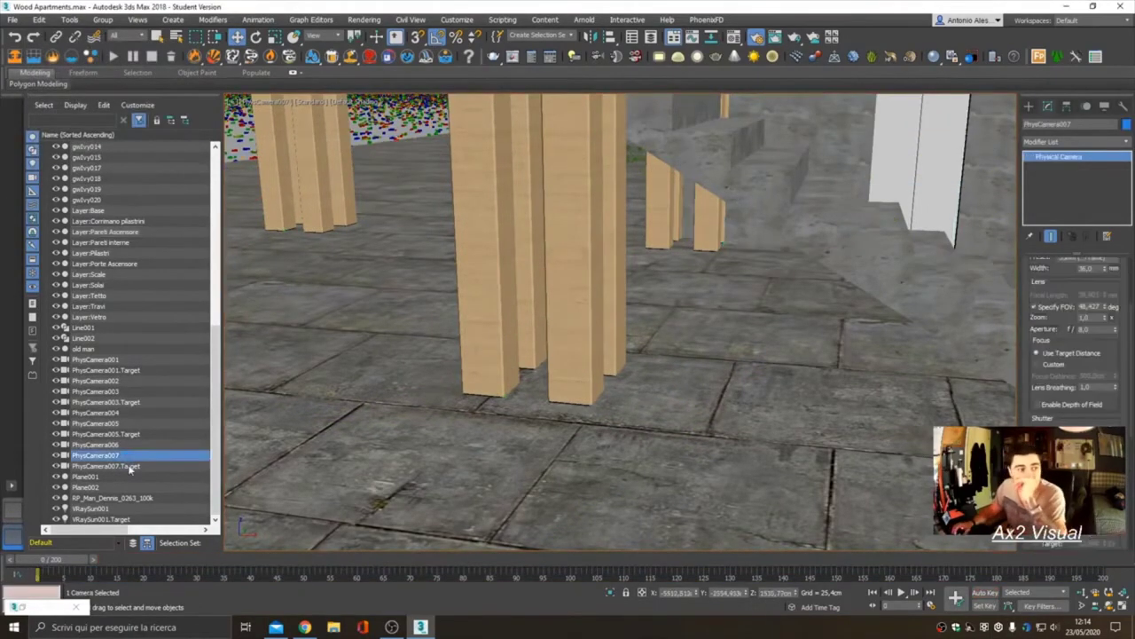
With Auto Key on, advance to frame 100 and orbit the view around the pillars
{"action": "key", "text": "n"}
{"action": "left_click_drag", "start_coordinate": [35, 560], "coordinate": [566, 560]}
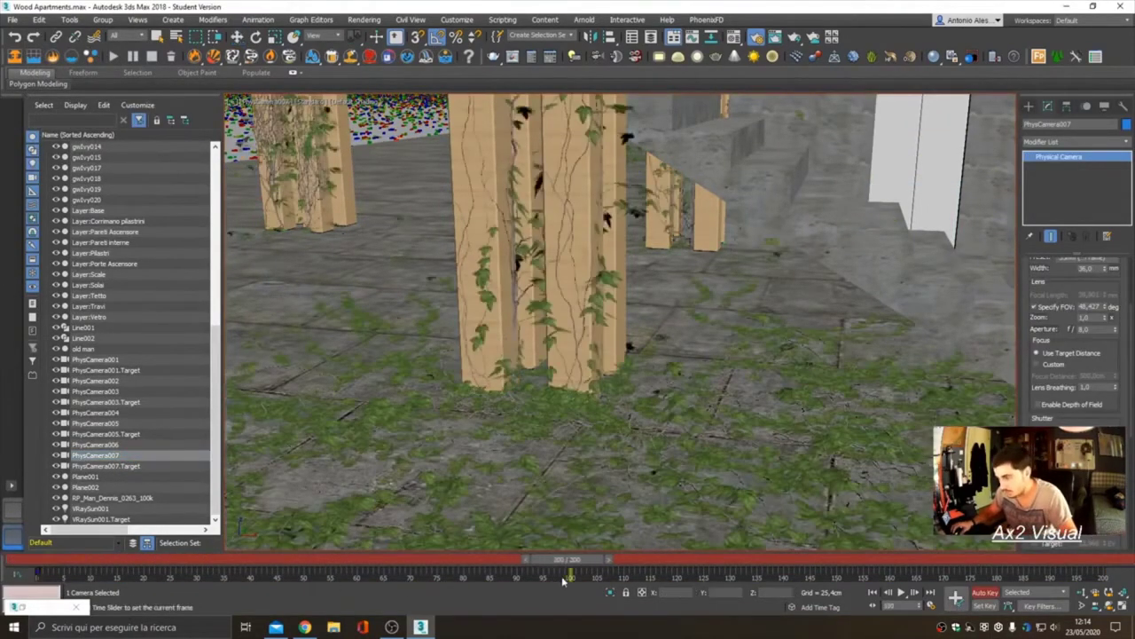
{"action": "middle_click_drag", "start_coordinate": [608, 393], "coordinate": [791, 479], "text": "alt"}
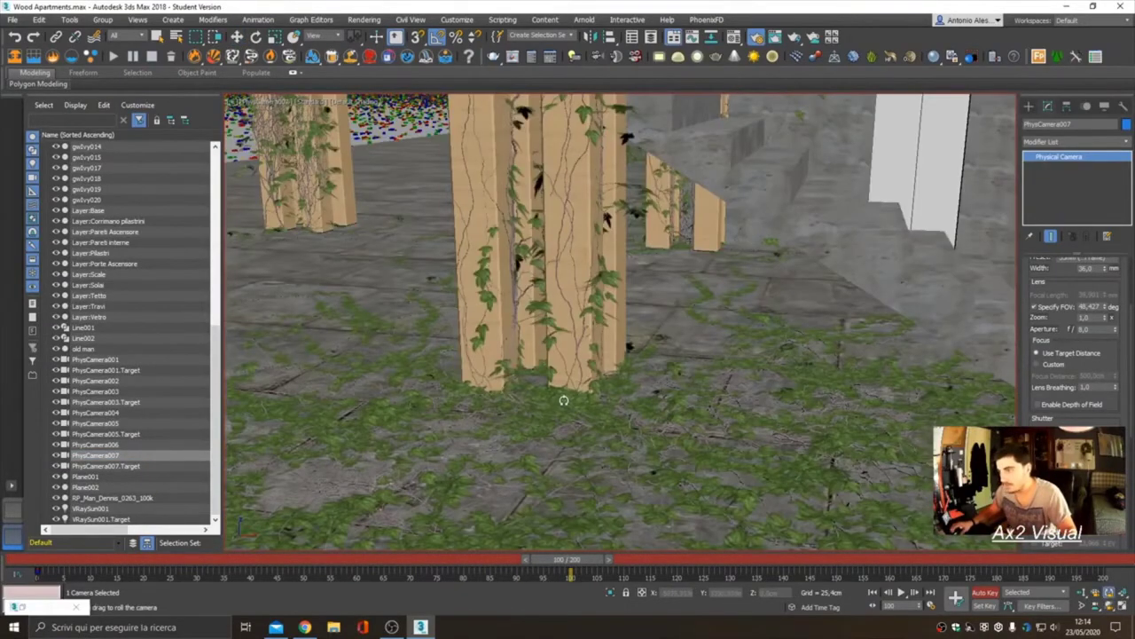
{"action": "mouse_move", "coordinate": [563, 400]}
{"action": "left_mouse_down"}
{"action": "mouse_move", "coordinate": [639, 417]}
{"action": "mouse_move", "coordinate": [879, 523]}
{"action": "left_mouse_up"}
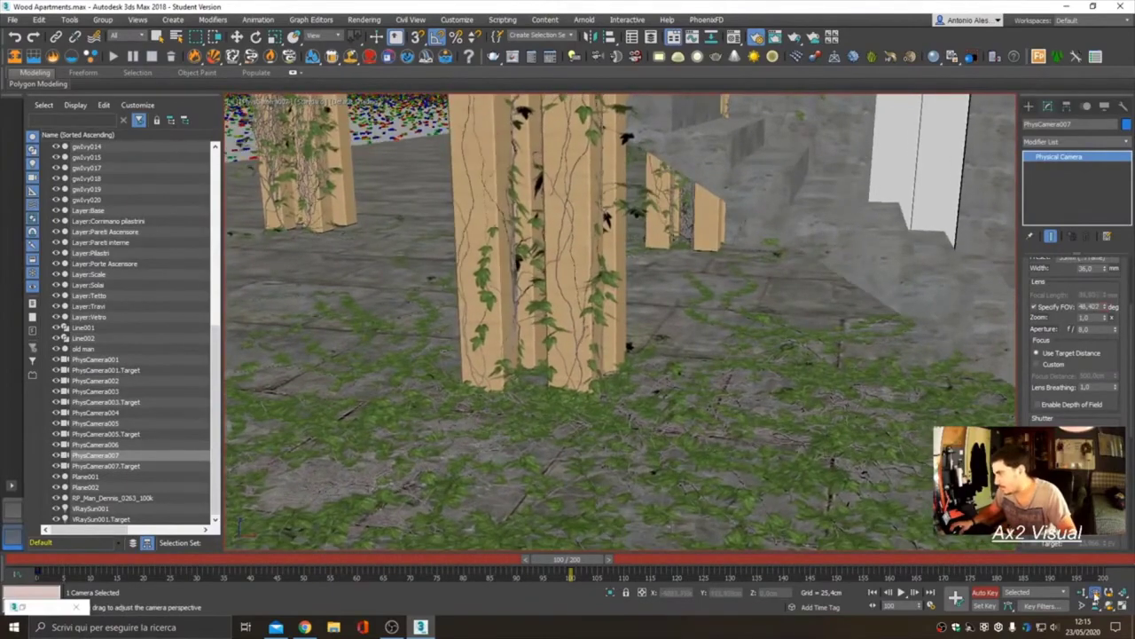
In the Top viewport, select PhysCamera007's target
{"action": "key", "text": "f"}
{"action": "key", "text": "t"}
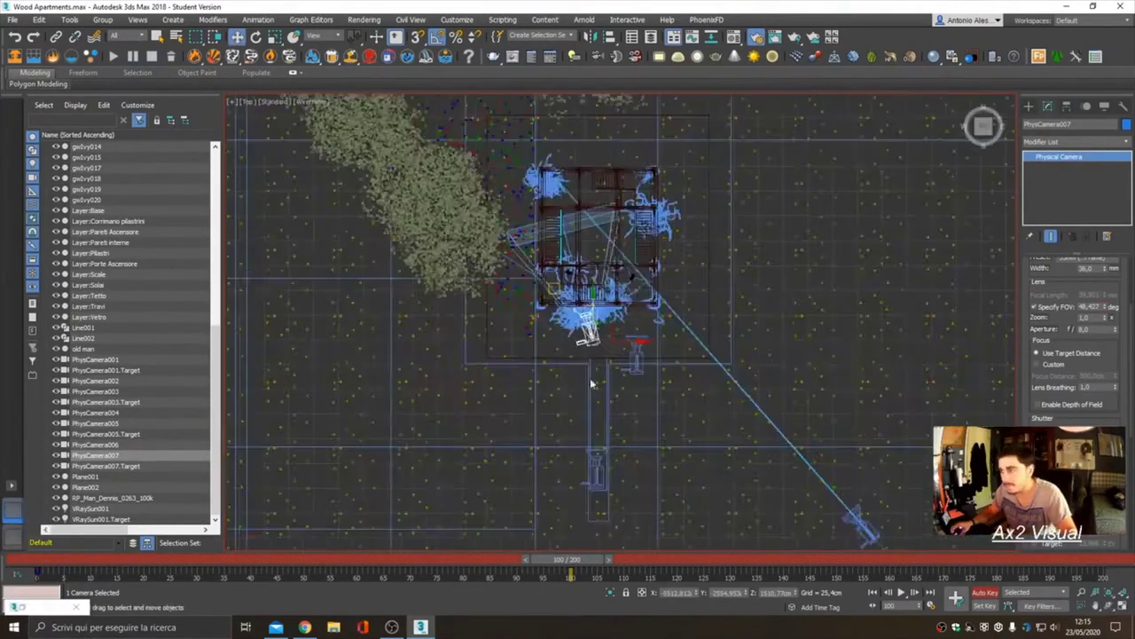
{"action": "scroll", "coordinate": [574, 410], "scroll_direction": "up", "scroll_amount": 4}
{"action": "left_click_drag", "start_coordinate": [573, 410], "coordinate": [608, 406]}
{"action": "scroll", "coordinate": [608, 405], "scroll_direction": "down", "scroll_amount": 4}
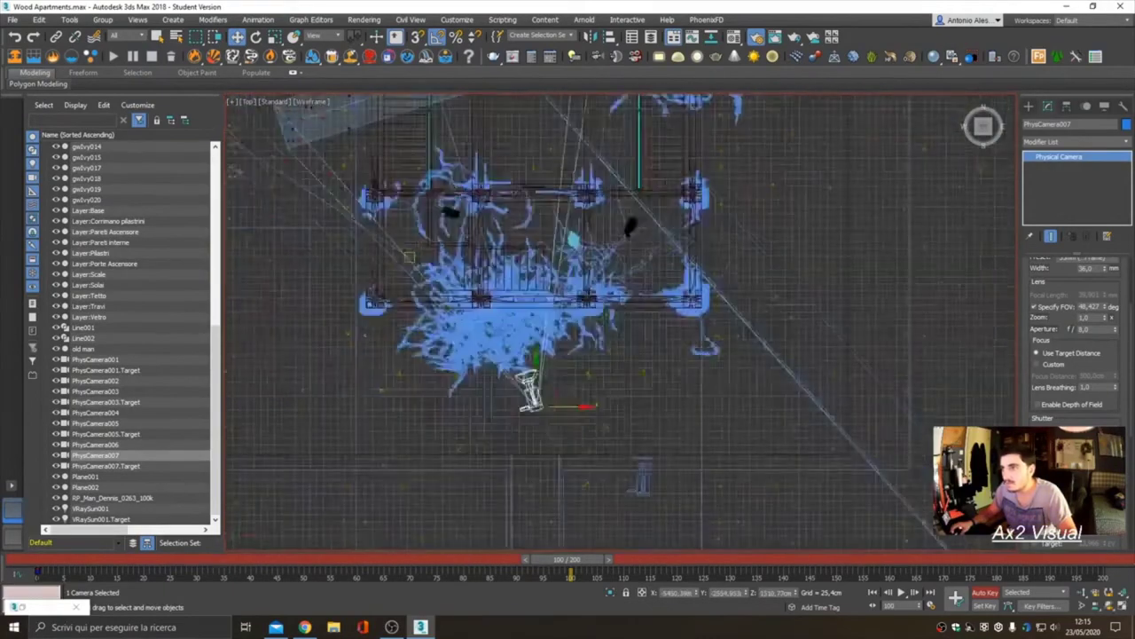
{"action": "left_click", "coordinate": [427, 173]}
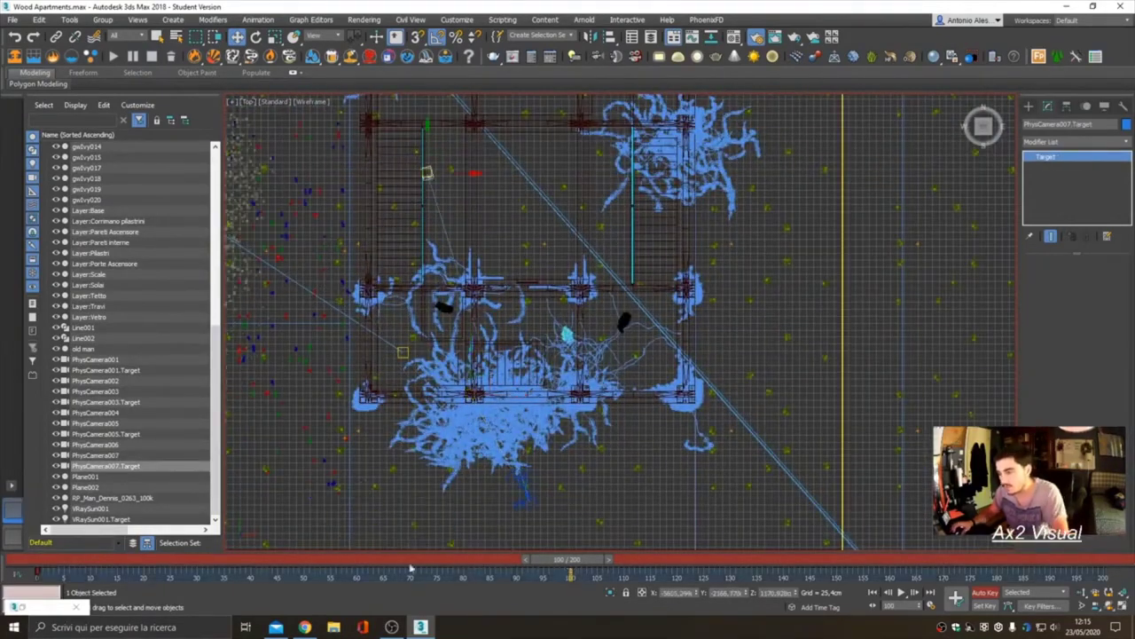
Scrub the timeline between frames 0 and 100 to review the ivy growth
{"action": "left_click_drag", "start_coordinate": [571, 559], "coordinate": [35, 559]}
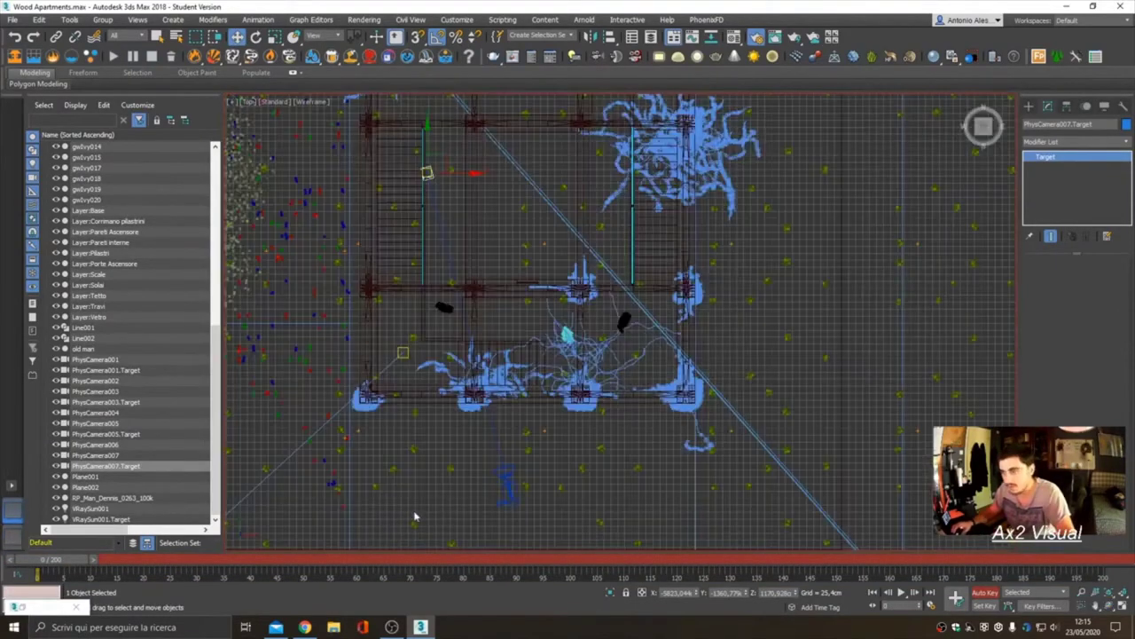
{"action": "mouse_move", "coordinate": [36, 559]}
{"action": "left_mouse_down"}
{"action": "mouse_move", "coordinate": [561, 559]}
{"action": "mouse_move", "coordinate": [585, 576]}
{"action": "left_mouse_up"}
{"action": "key", "text": "w"}
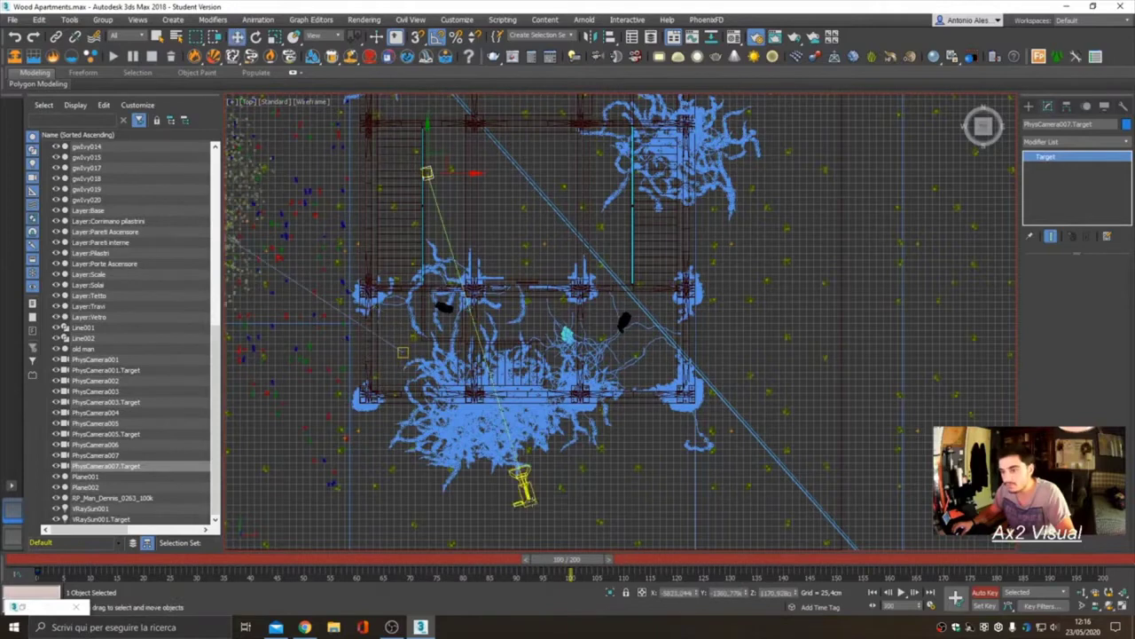
{"action": "left_click_drag", "start_coordinate": [556, 561], "coordinate": [36, 560]}
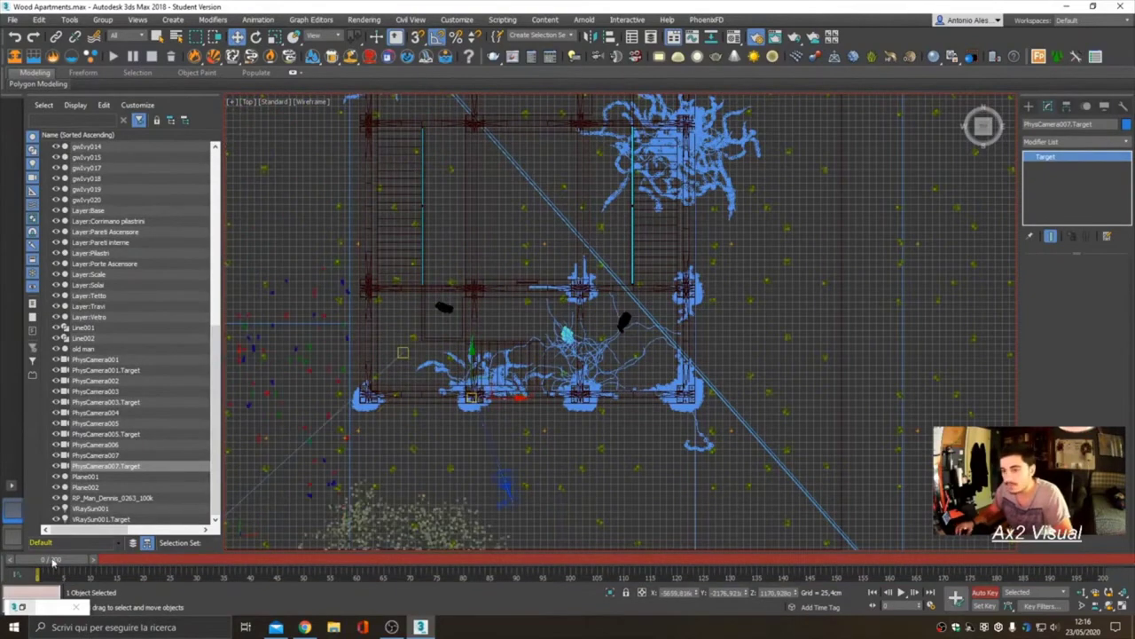
{"action": "left_click_drag", "start_coordinate": [53, 561], "coordinate": [568, 560]}
Select PhysCamera007 and move it right and up at frame 97 to key its motion
{"action": "left_click", "coordinate": [130, 459]}
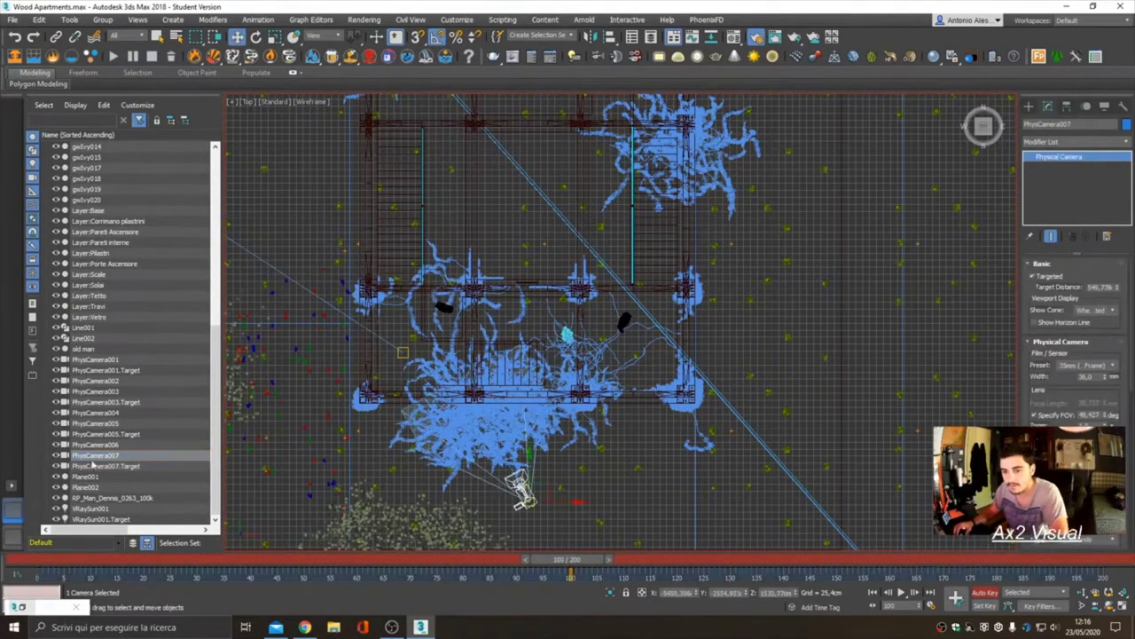
{"action": "key", "text": "Down"}
{"action": "key", "text": "Up"}
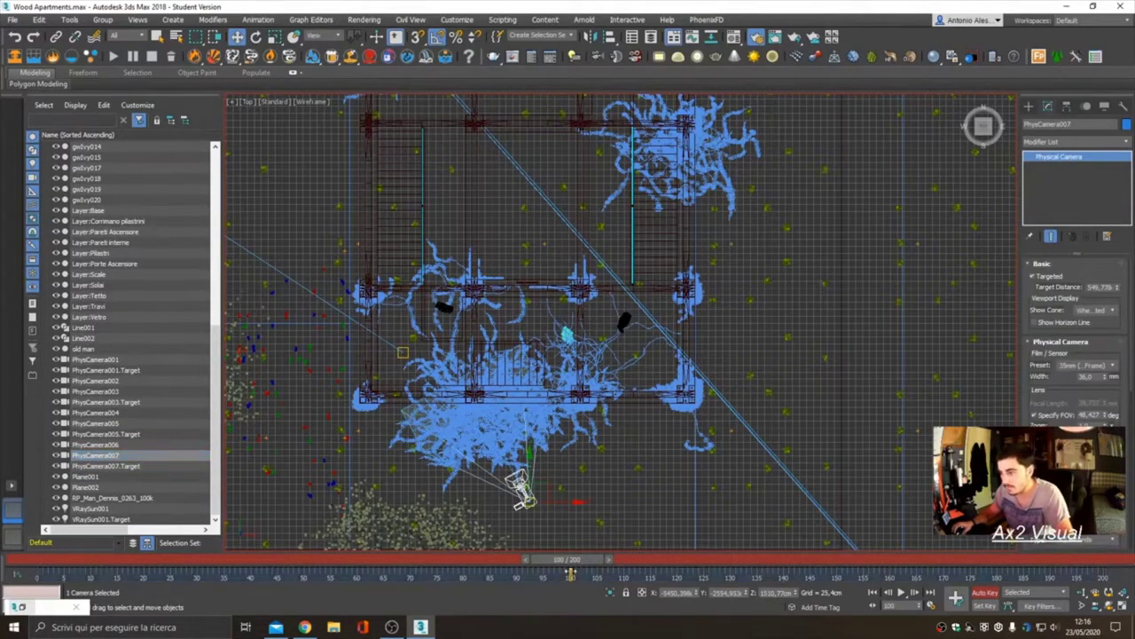
{"action": "left_click_drag", "start_coordinate": [568, 560], "coordinate": [103, 576]}
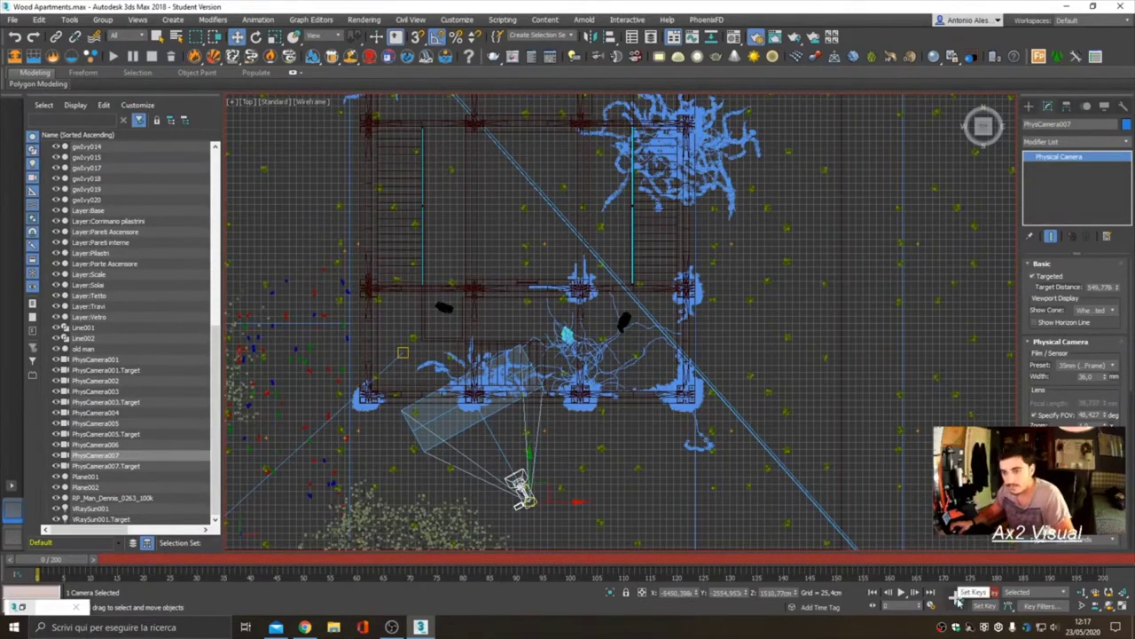
{"action": "left_click_drag", "start_coordinate": [67, 566], "coordinate": [580, 576]}
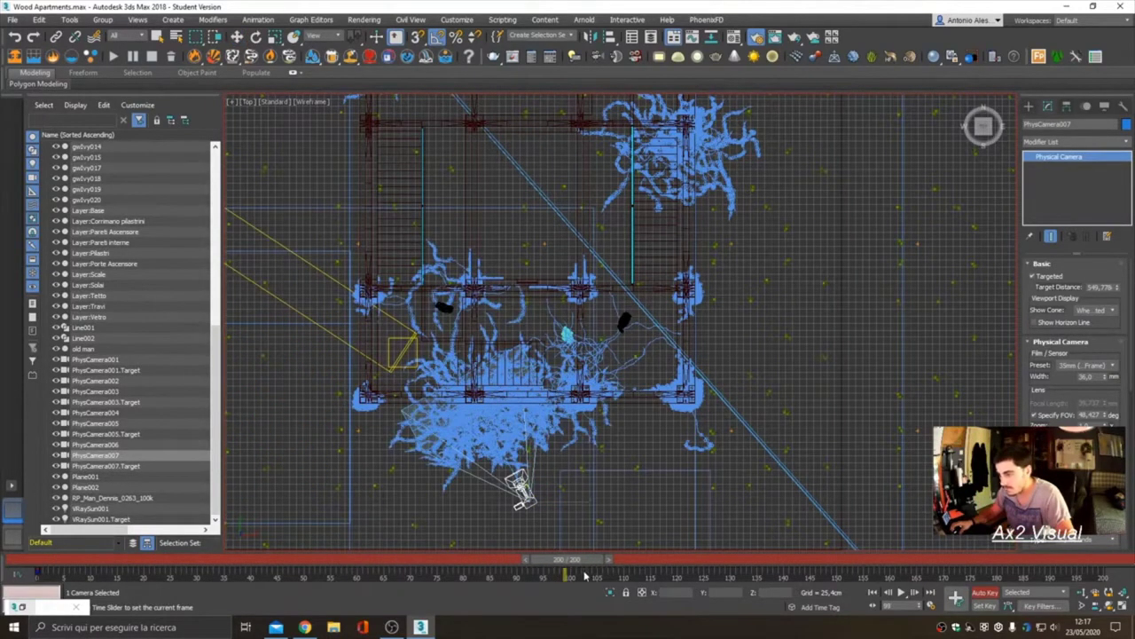
{"action": "key", "text": "w"}
{"action": "left_click_drag", "start_coordinate": [530, 472], "coordinate": [552, 452]}
{"action": "left_click_drag", "start_coordinate": [568, 559], "coordinate": [51, 559]}
Preview the animation through PhysCamera007 from frame 0
{"action": "key", "text": "c"}
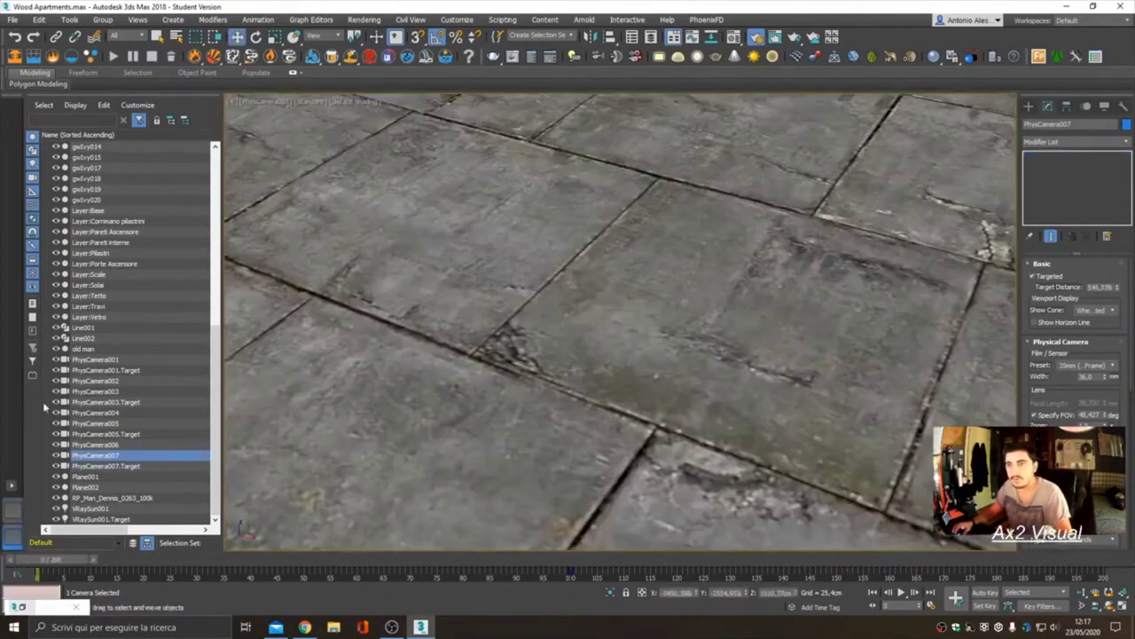
{"action": "left_click", "coordinate": [899, 594]}
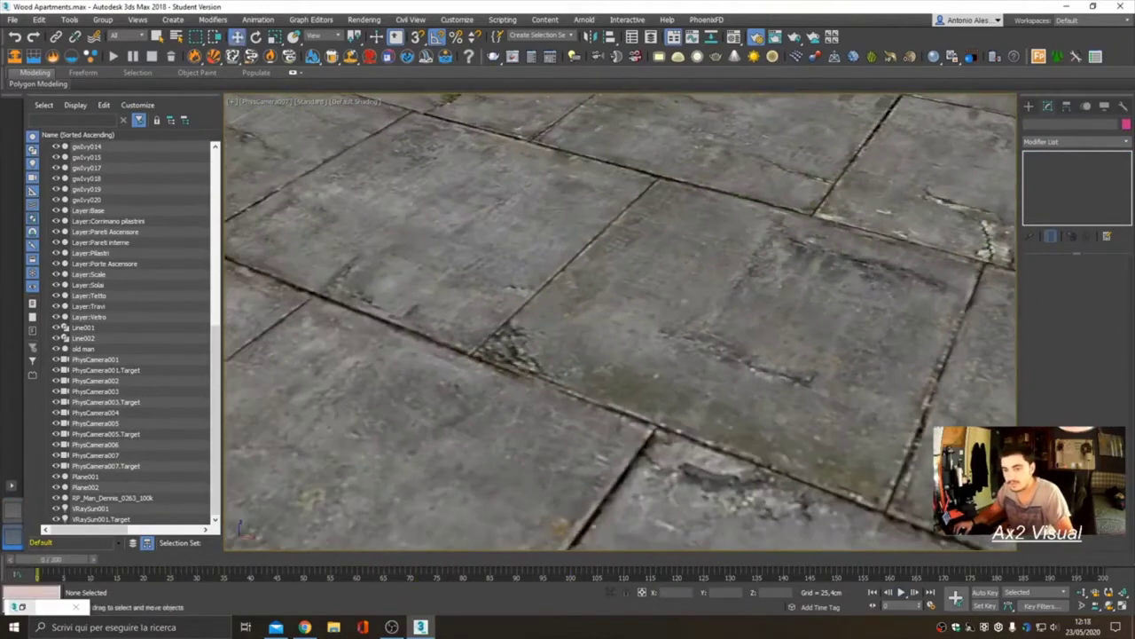
{"action": "left_click", "coordinate": [97, 455]}
Move PhysCamera007.Target up to aim the camera at the pillars, then return to the camera view
{"action": "left_click", "coordinate": [106, 466]}
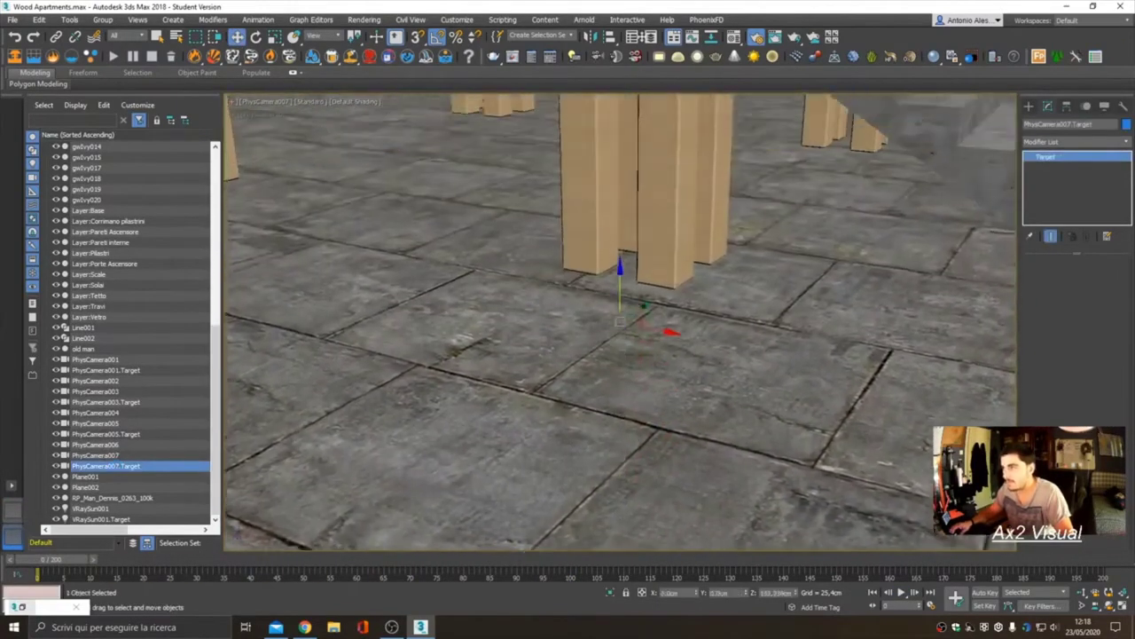
{"action": "left_click_drag", "start_coordinate": [620, 298], "coordinate": [623, 273]}
{"action": "middle_click_drag", "start_coordinate": [623, 273], "coordinate": [580, 358], "text": "alt"}
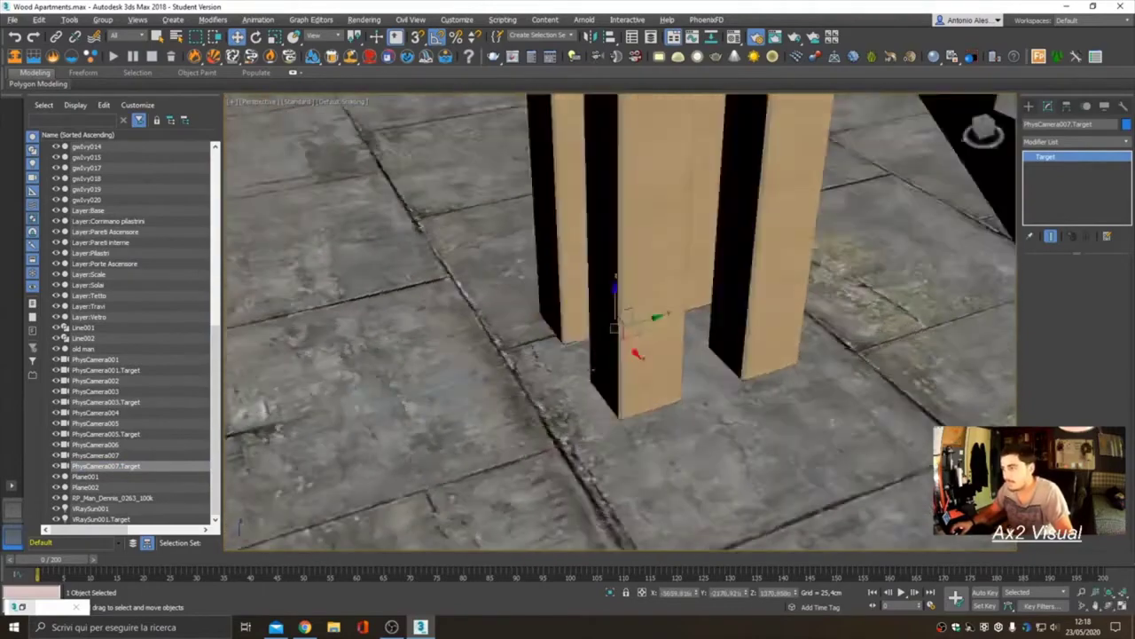
{"action": "key", "text": "c"}
{"action": "left_click", "coordinate": [532, 397]}
Replay the ivy growth, return to frame 0, and start a test render from Render Setup
{"action": "left_click", "coordinate": [900, 593]}
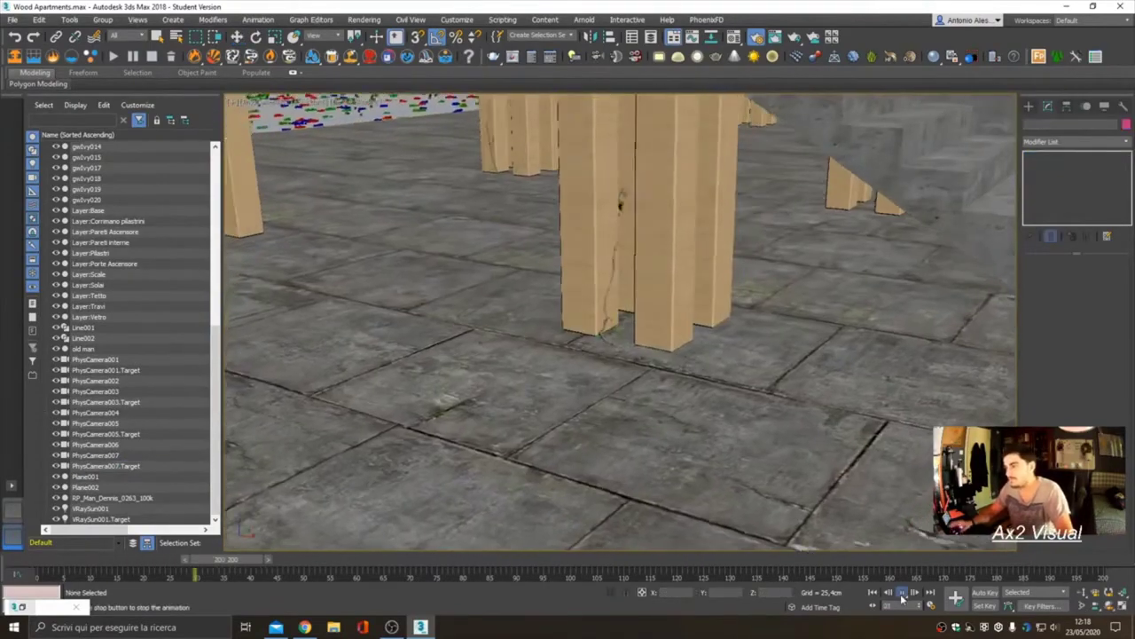
{"action": "left_click", "coordinate": [900, 593]}
{"action": "left_click_drag", "start_coordinate": [856, 559], "coordinate": [49, 559]}
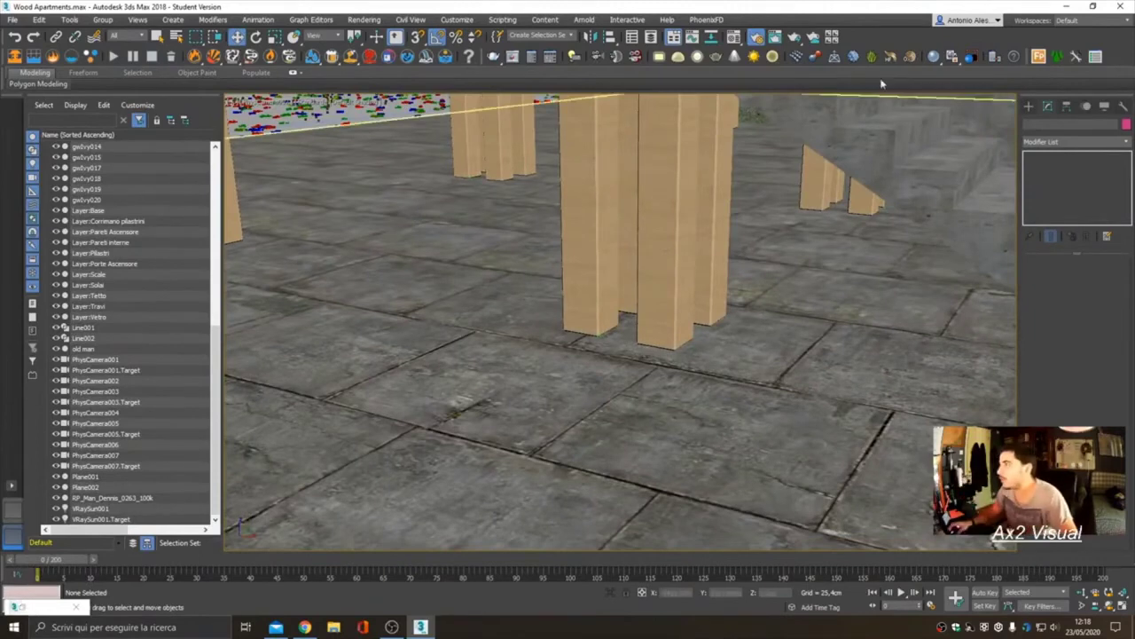
{"action": "key", "text": "F10"}
{"action": "left_click", "coordinate": [1046, 142]}
Launch Calculator while the frame 0 render finishes, then dismiss the Forest Pack warning
{"action": "left_click", "coordinate": [13, 627]}
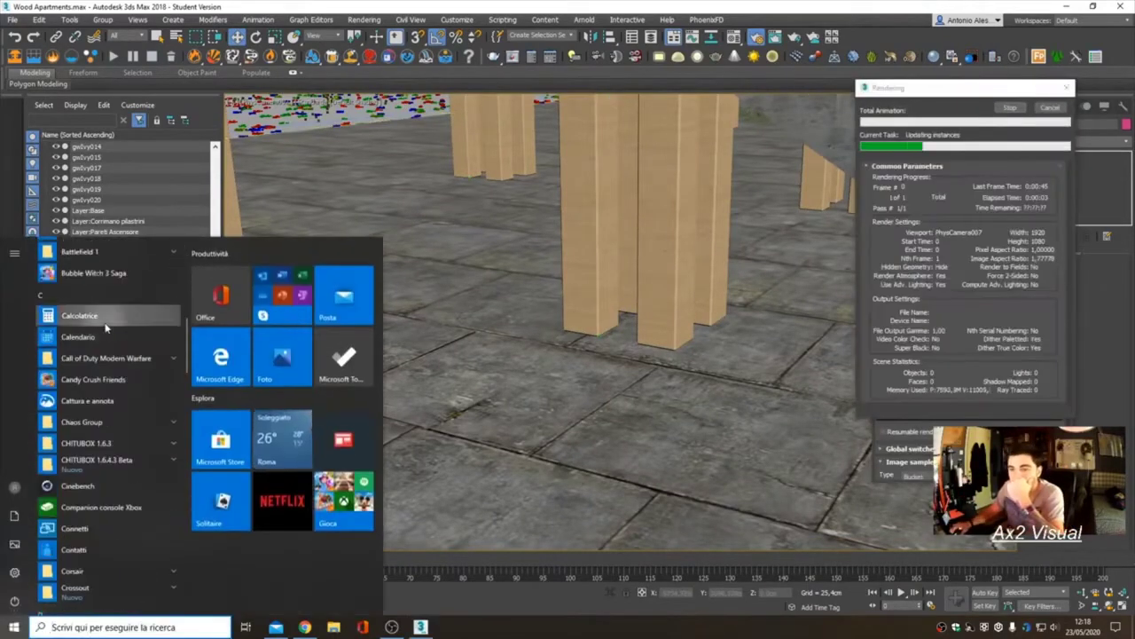
{"action": "left_click", "coordinate": [98, 314]}
{"action": "left_click", "coordinate": [801, 157]}
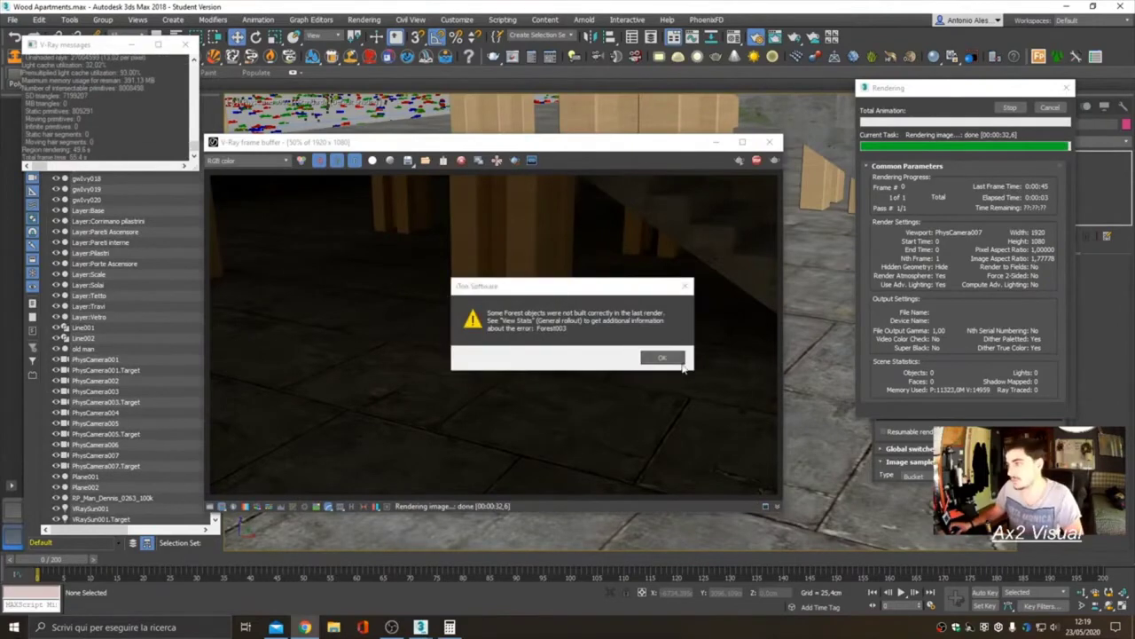
{"action": "key", "text": "Return"}
{"action": "left_click", "coordinate": [304, 627]}
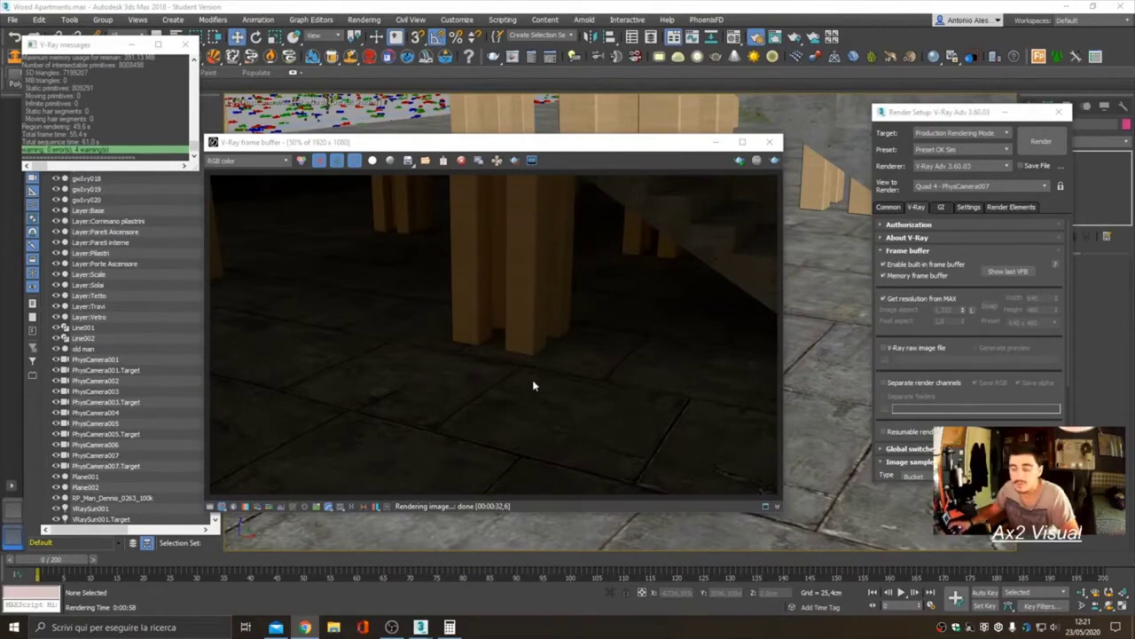
In Calculator, multiply 100 by 32 and divide the 3200 by 60 to get about 53.33
{"action": "type", "text": "100"}
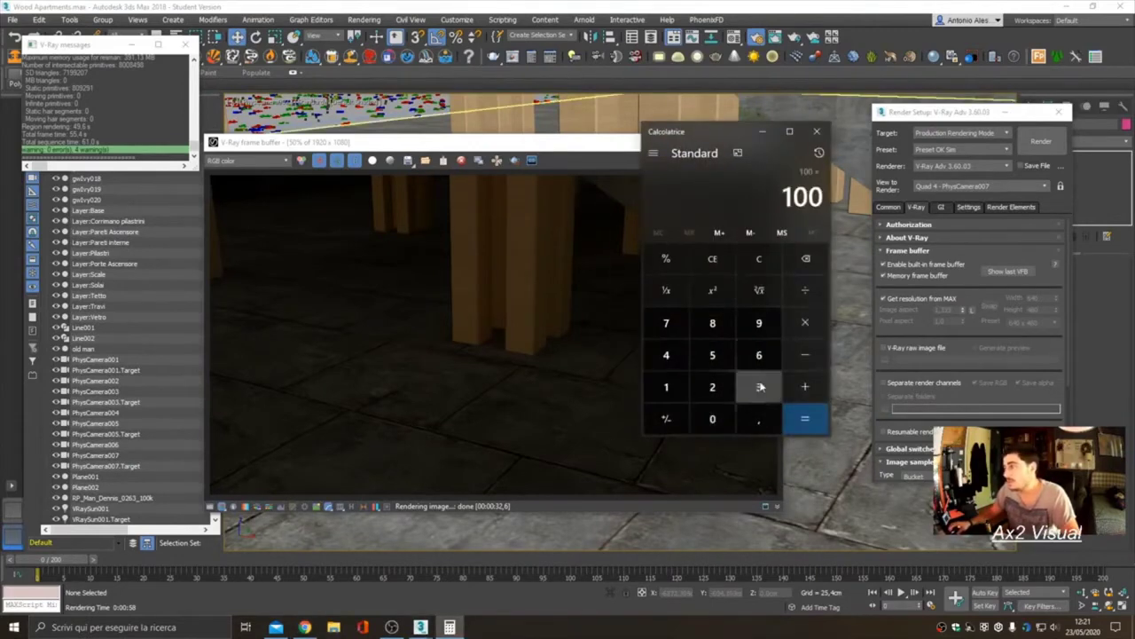
{"action": "type", "text": "*32"}
{"action": "key", "text": "Return"}
{"action": "left_click", "coordinate": [805, 290]}
{"action": "left_click", "coordinate": [759, 355]}
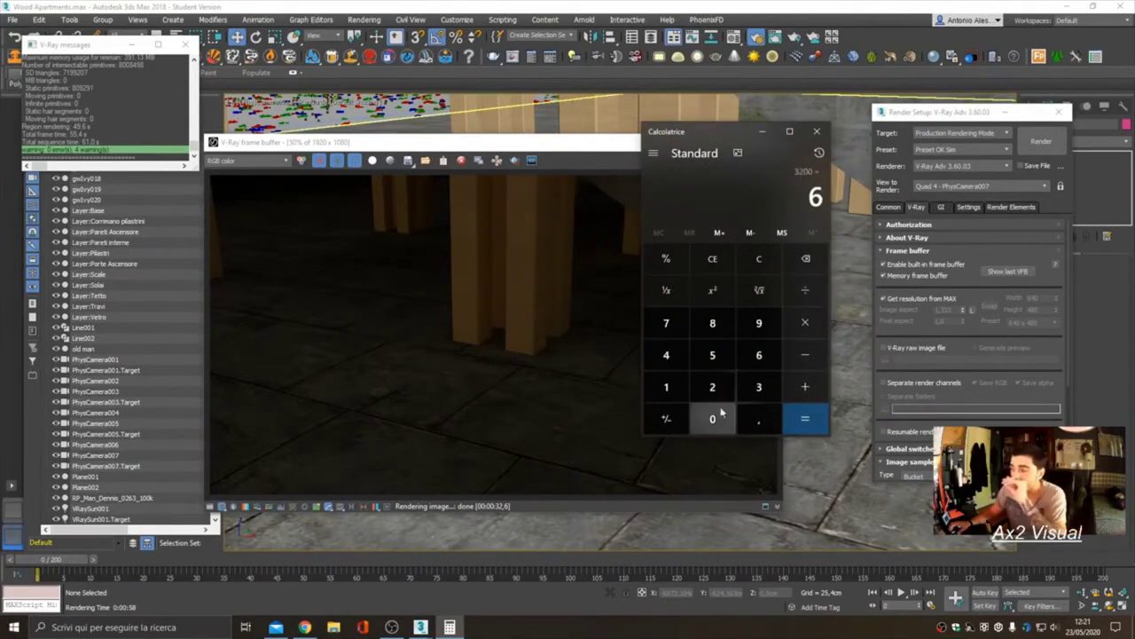
{"action": "left_click", "coordinate": [712, 418]}
{"action": "left_click", "coordinate": [804, 419]}
Close Calculator, move the frame buffer window aside, and show the Common render settings
{"action": "left_click", "coordinate": [818, 133]}
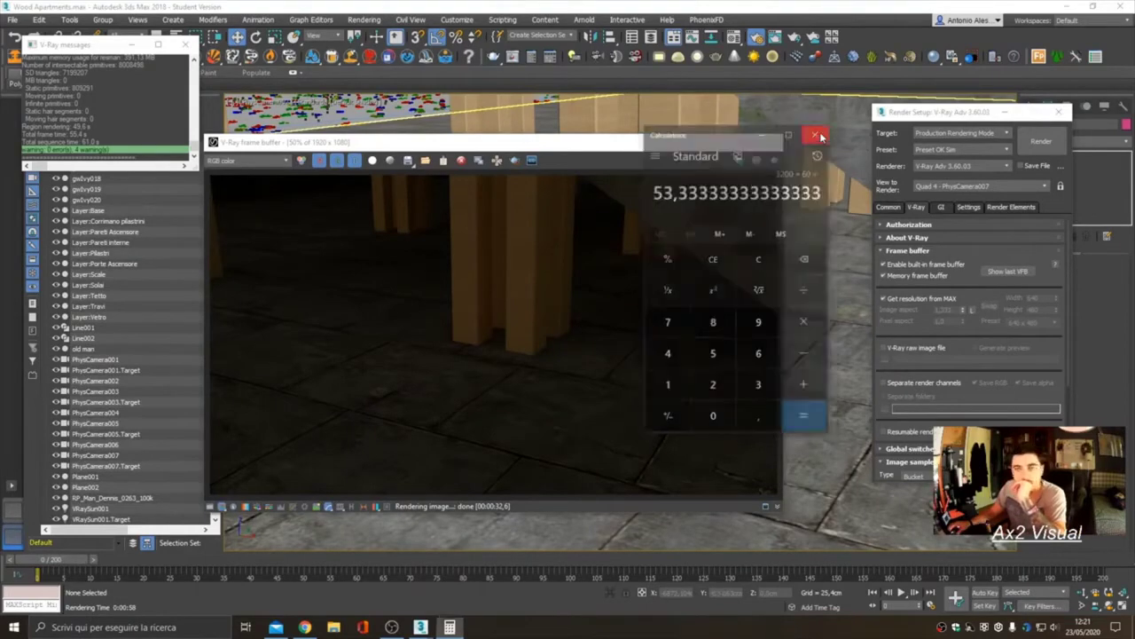
{"action": "left_click_drag", "start_coordinate": [763, 142], "coordinate": [797, 125]}
{"action": "left_click", "coordinate": [888, 207]}
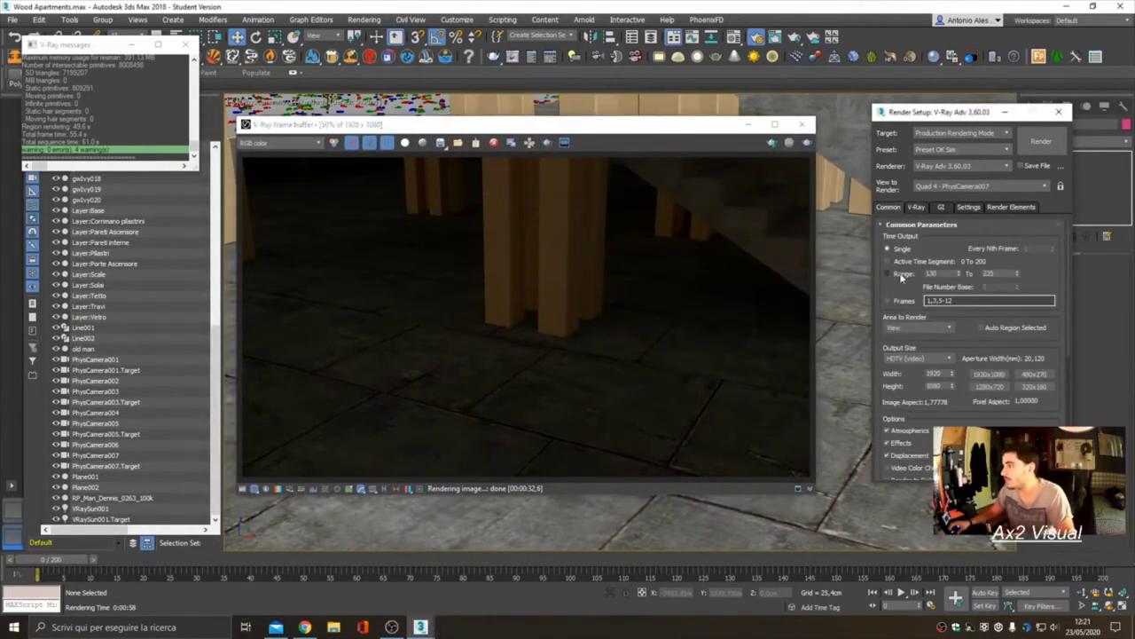
Create a new Frame HD output folder inside E:\Wood Apartments for the rendered frames
{"action": "scroll", "coordinate": [919, 282], "scroll_direction": "down", "scroll_amount": 3}
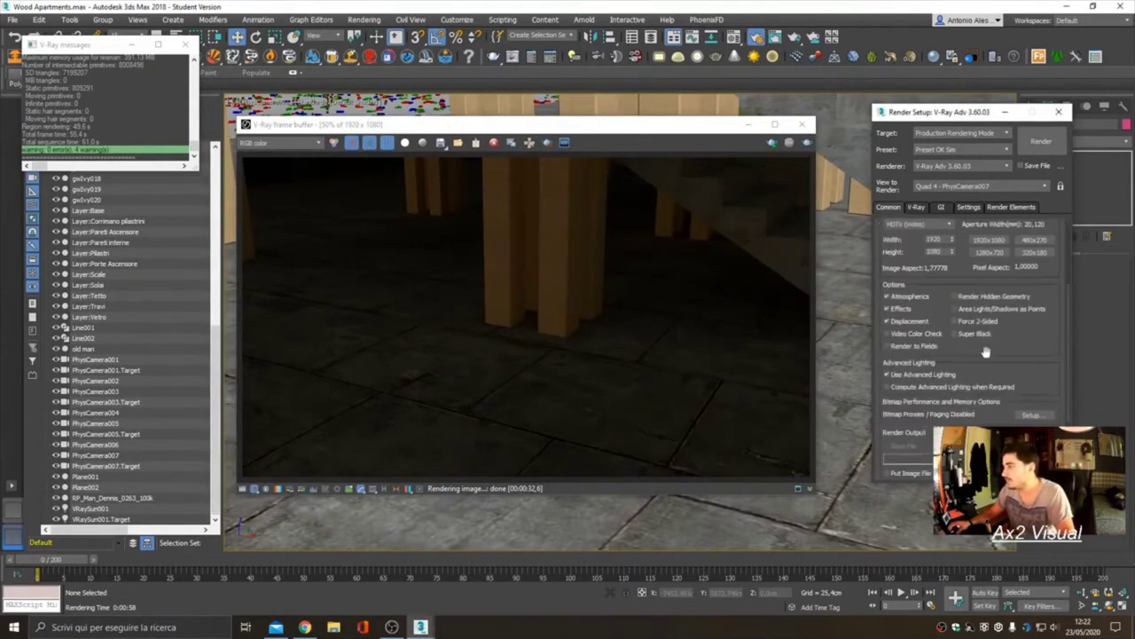
{"action": "left_click", "coordinate": [1060, 165]}
{"action": "double_click", "coordinate": [675, 353]}
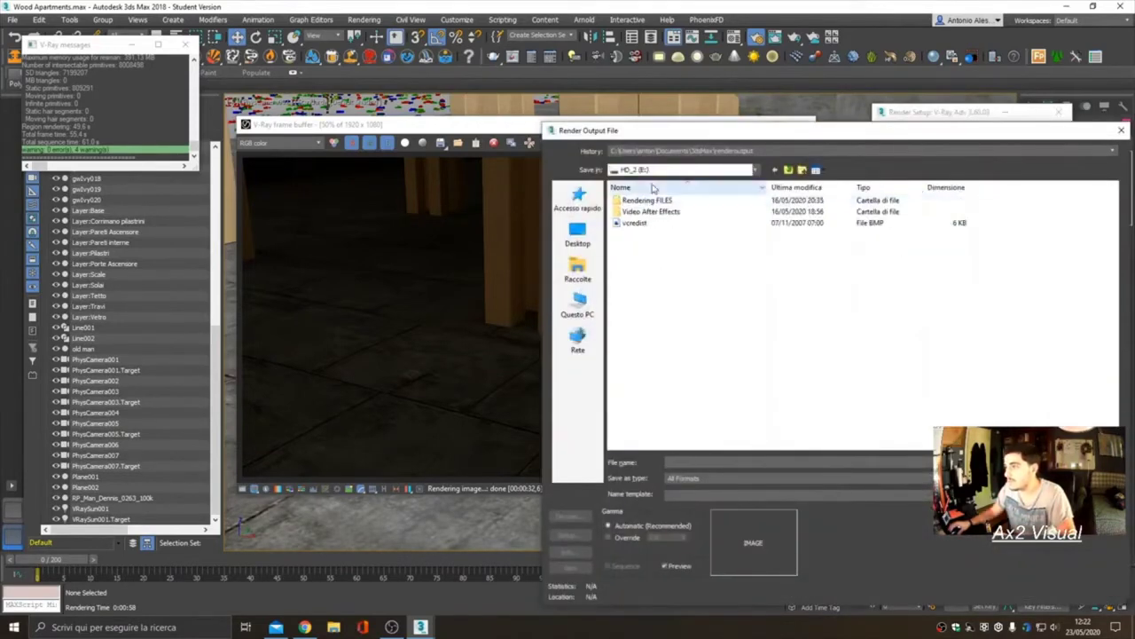
{"action": "double_click", "coordinate": [635, 195]}
{"action": "double_click", "coordinate": [656, 293]}
{"action": "right_click", "coordinate": [699, 301]}
{"action": "left_click", "coordinate": [884, 436]}
{"action": "type", "text": "Fram"}
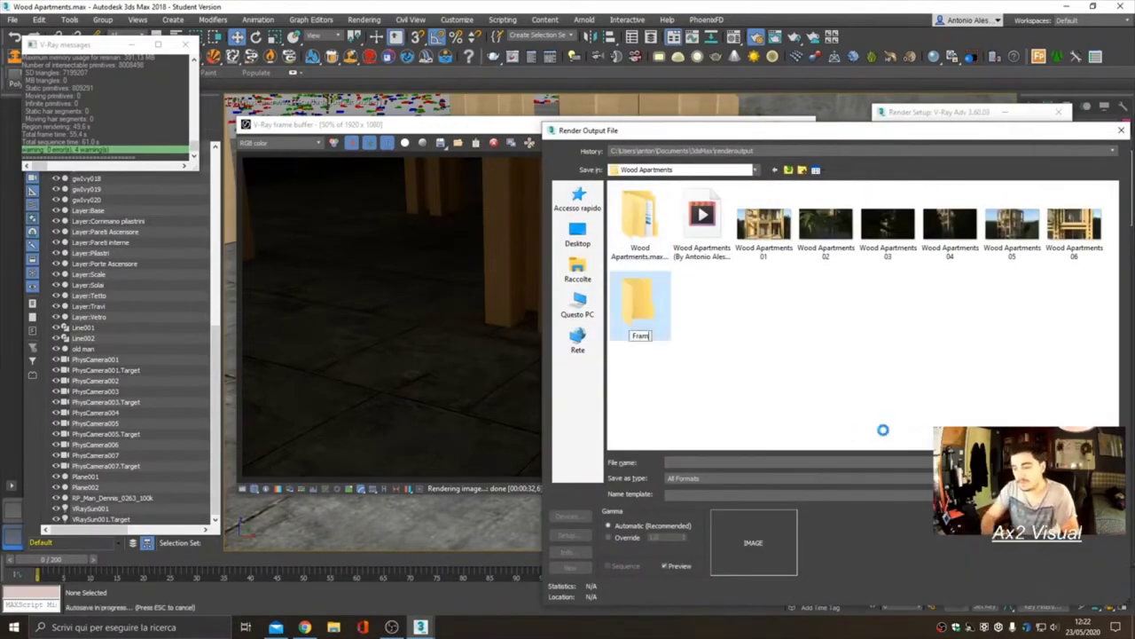
{"action": "key", "text": "Escape"}
{"action": "type", "text": "ame HD"}
{"action": "key", "text": "Return"}
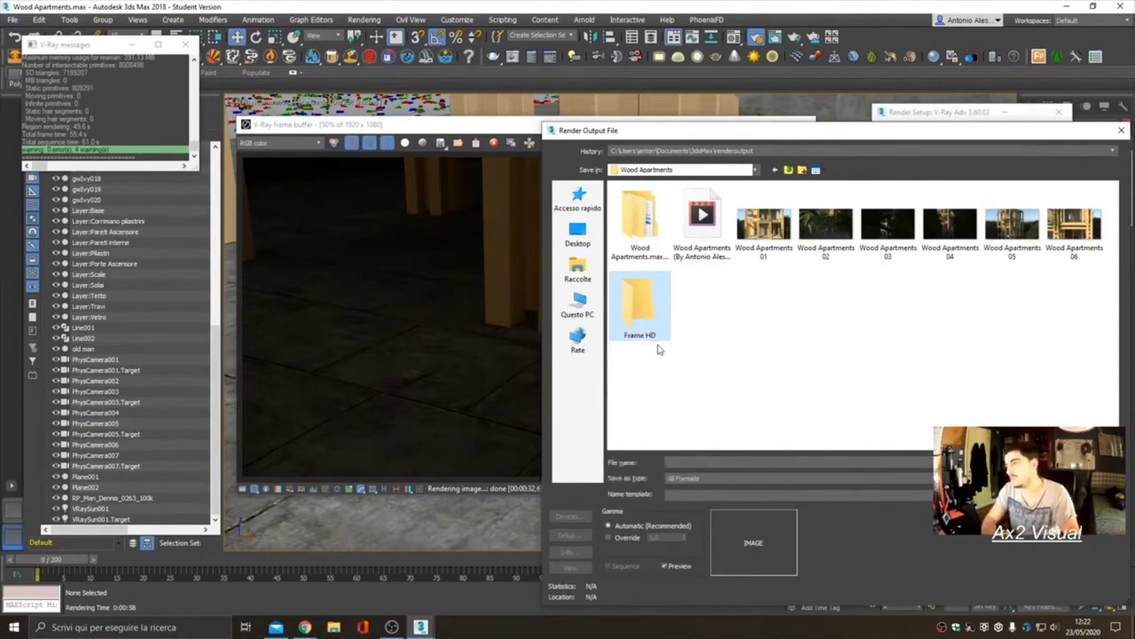
{"action": "double_click", "coordinate": [653, 344]}
Save the output as JPEG files named Sc_ and start rendering frames 0–100
{"action": "left_click", "coordinate": [795, 478]}
{"action": "left_click", "coordinate": [796, 509]}
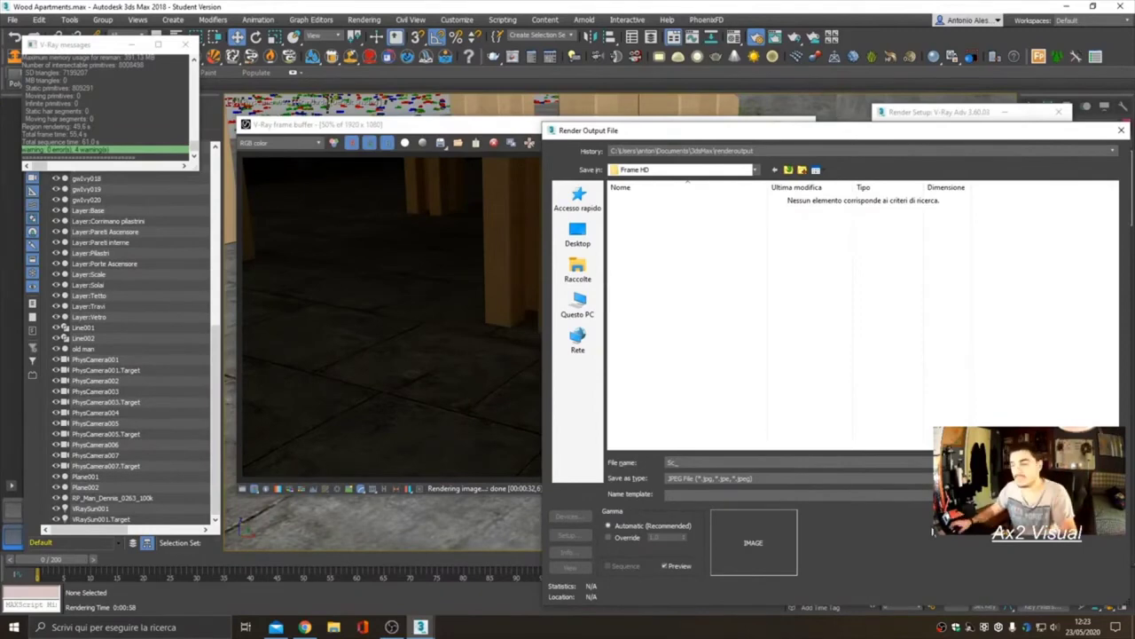
{"action": "key", "text": "Return"}
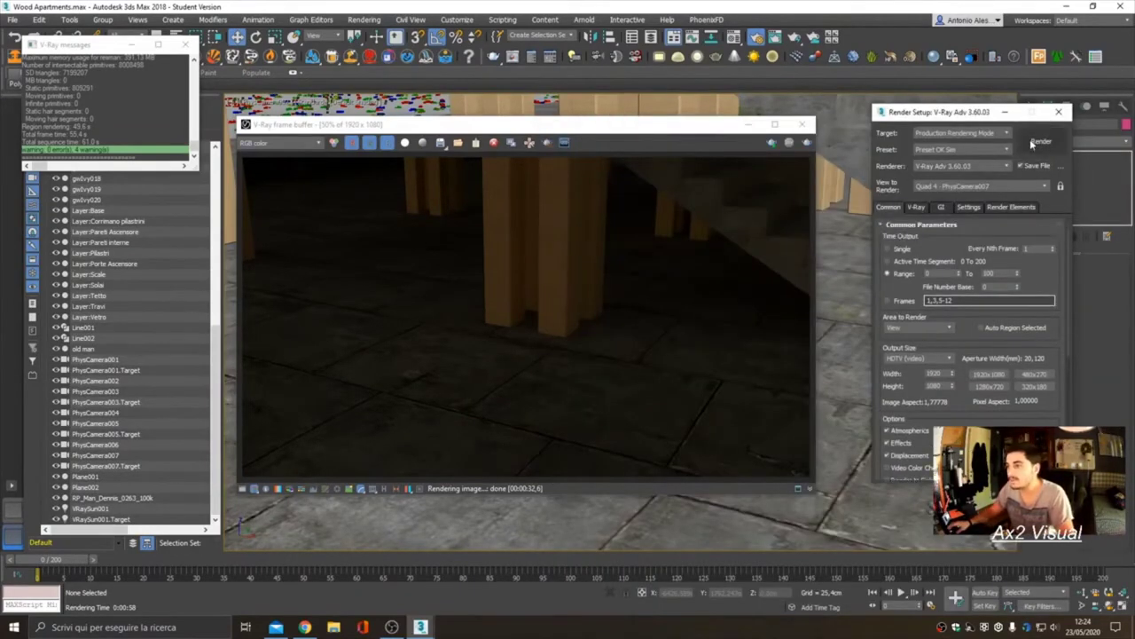
{"action": "left_click", "coordinate": [1031, 140]}
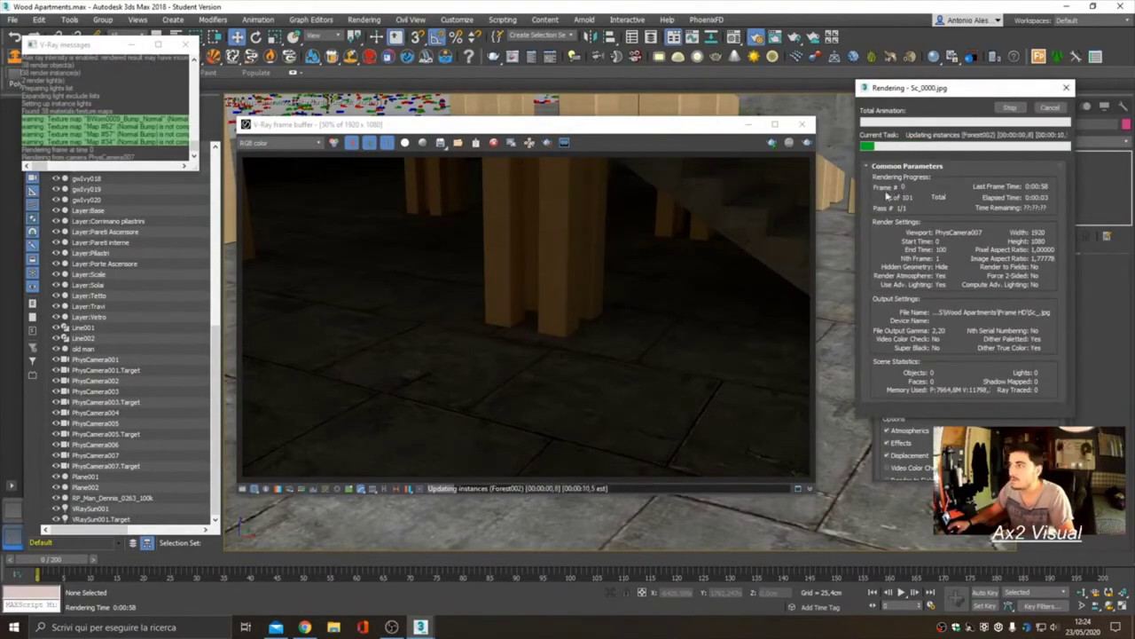